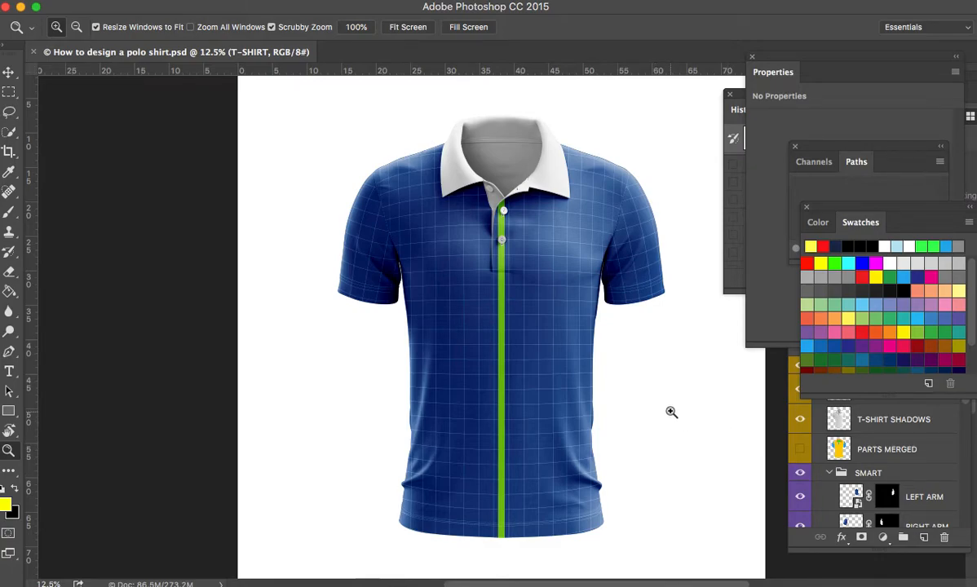
Lock the T-SHIRT HIGHLIGHTS and T-SHIRT SHADOWS layers together.
left_click(965, 407)
left_click(838, 393)
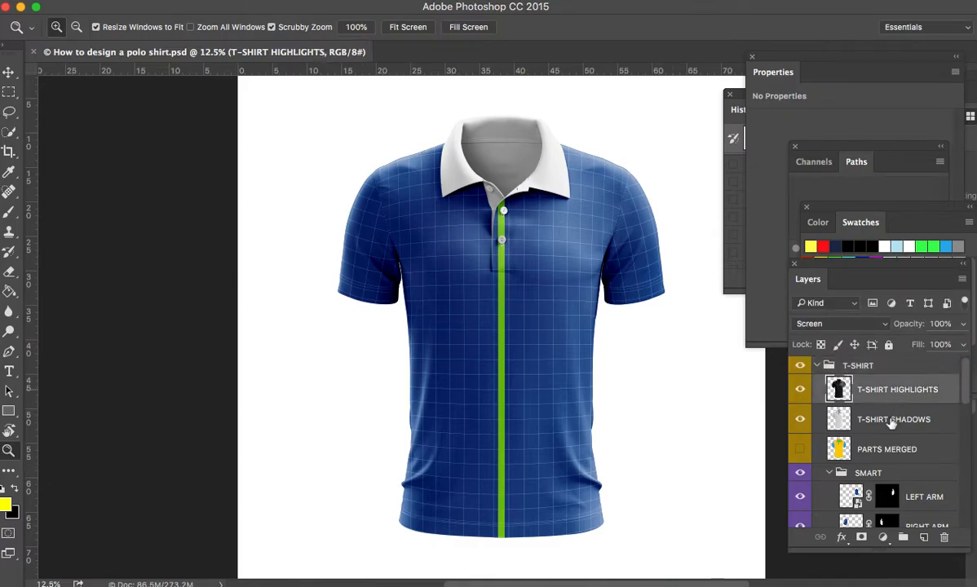
left_click(903, 413, "shift")
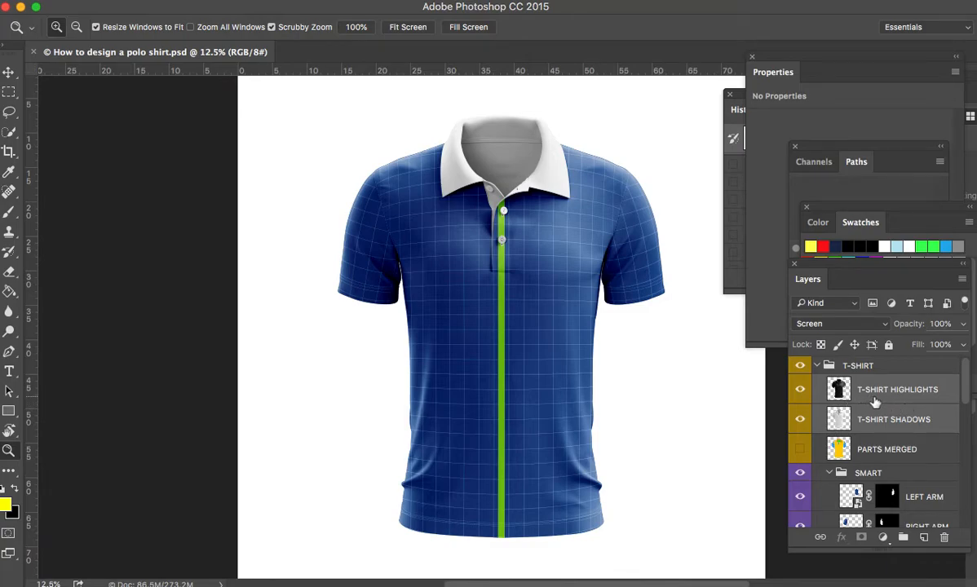
left_click(888, 344)
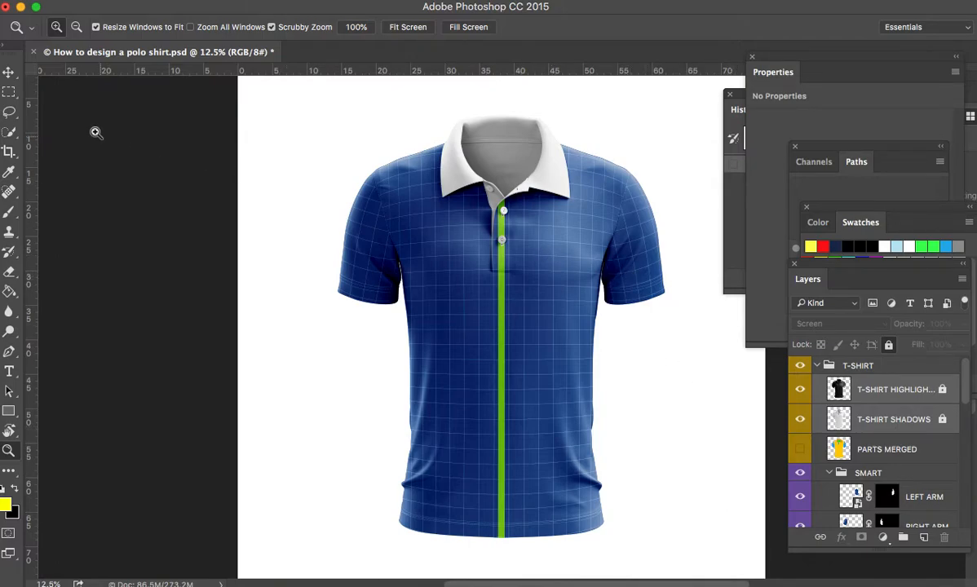
Use the Move tool to select each sleeve on the shirt, and review the two locked overlay layers.
left_click(10, 72)
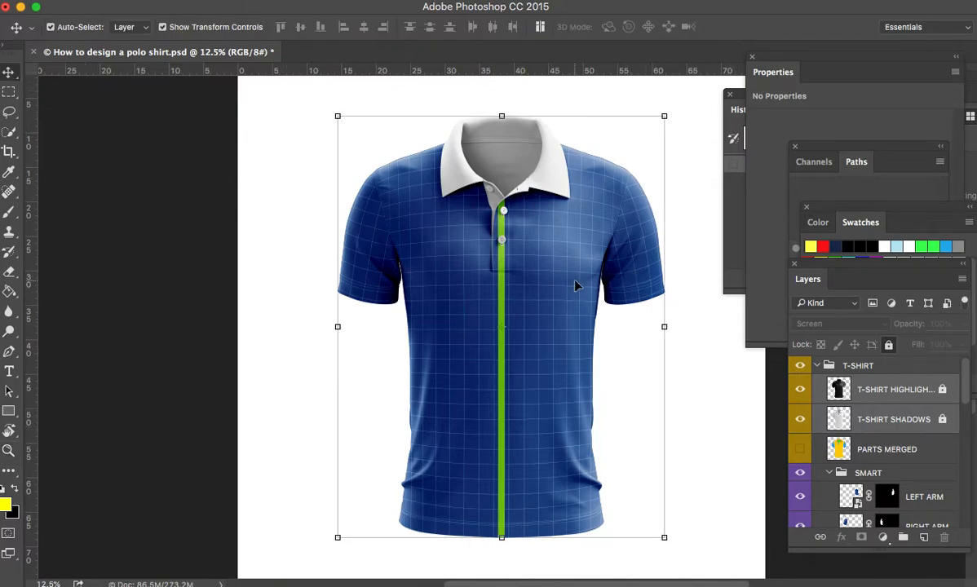
left_click(646, 263)
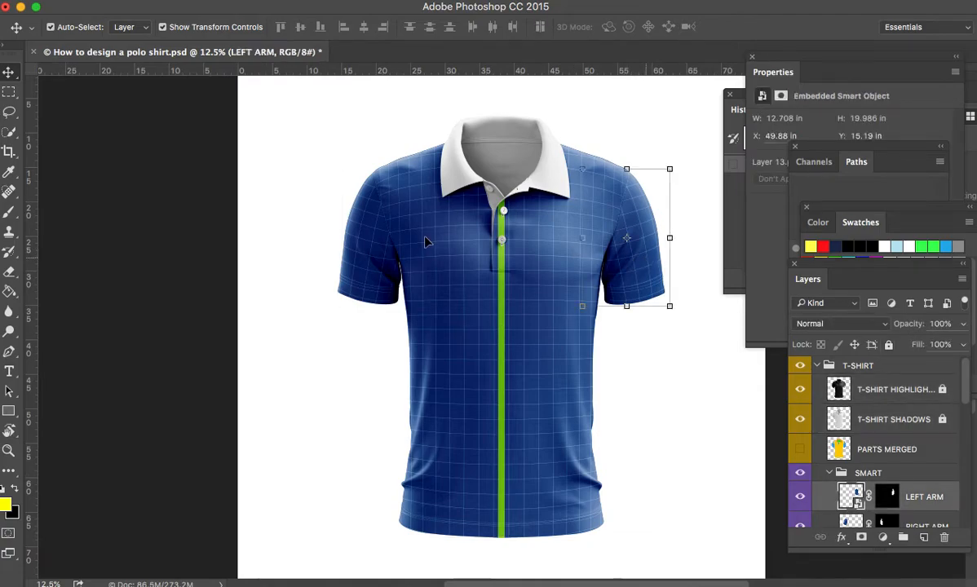
left_click(375, 265)
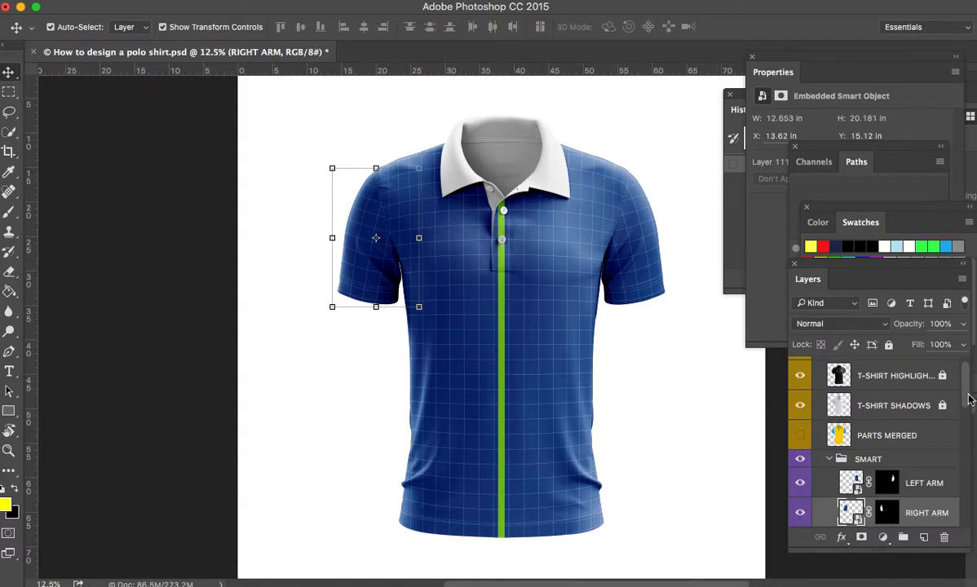
left_click(839, 382)
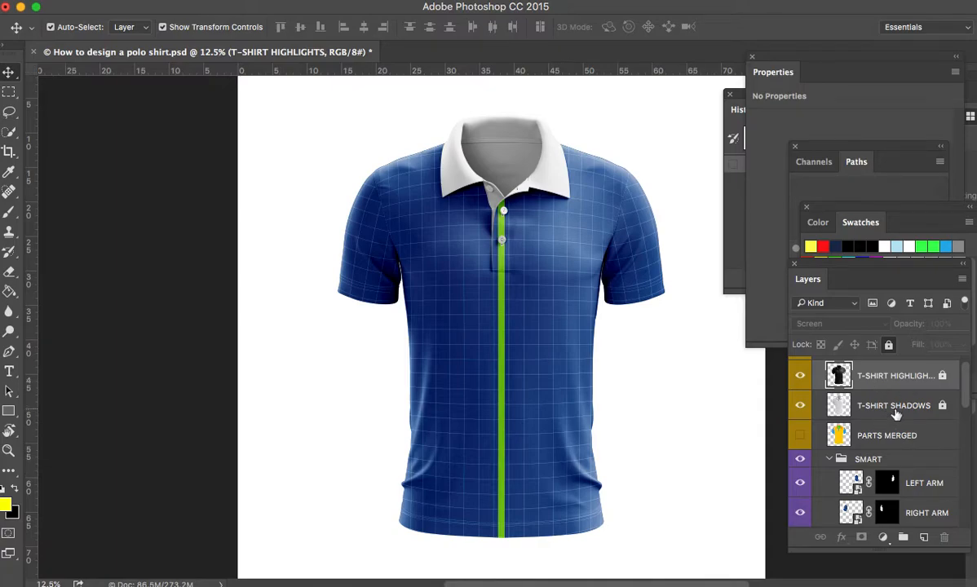
left_click(839, 406)
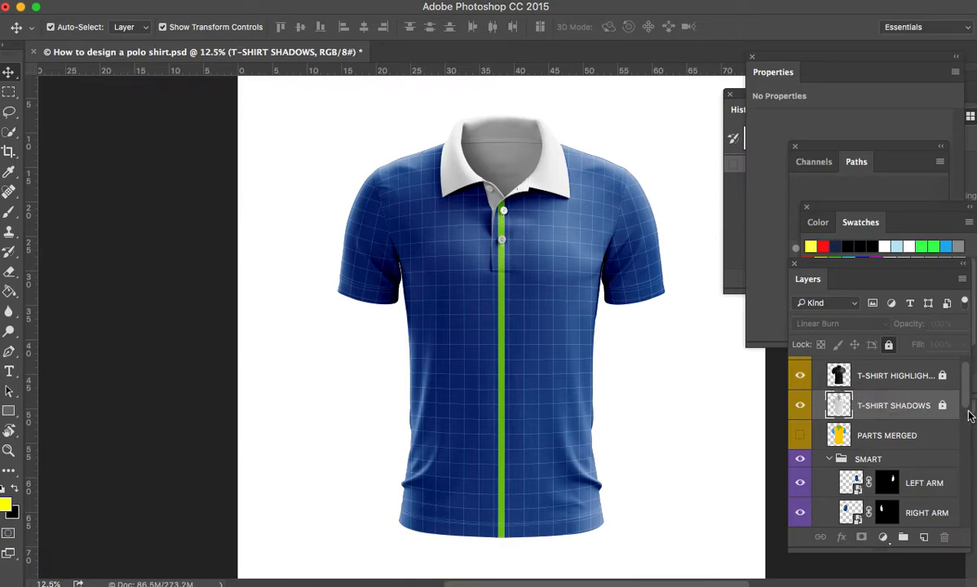
Open the contents of the FRONT smart object and add a new layer above ADD YOUR DESIGN.
scroll(968, 408, "down", 3)
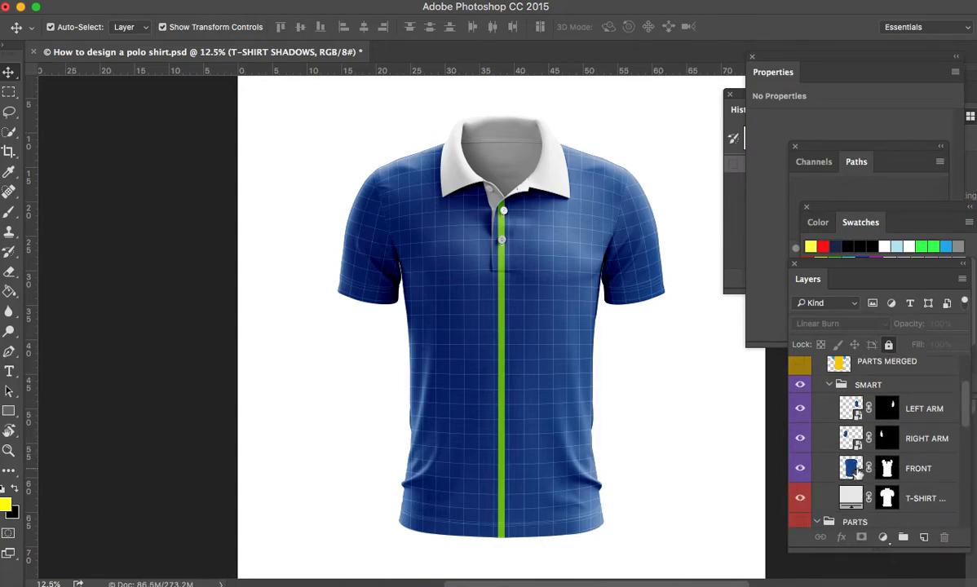
left_click(852, 470)
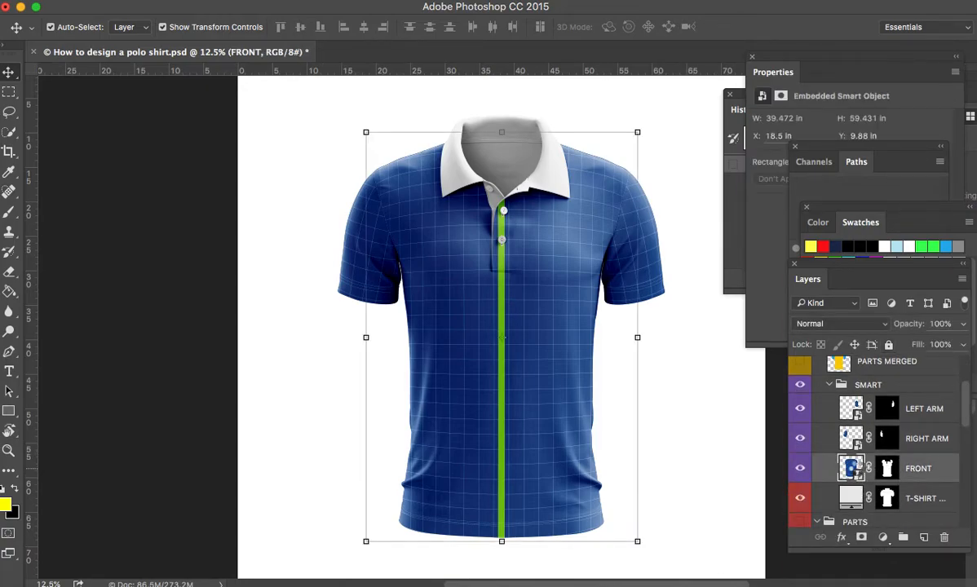
double_click(852, 468)
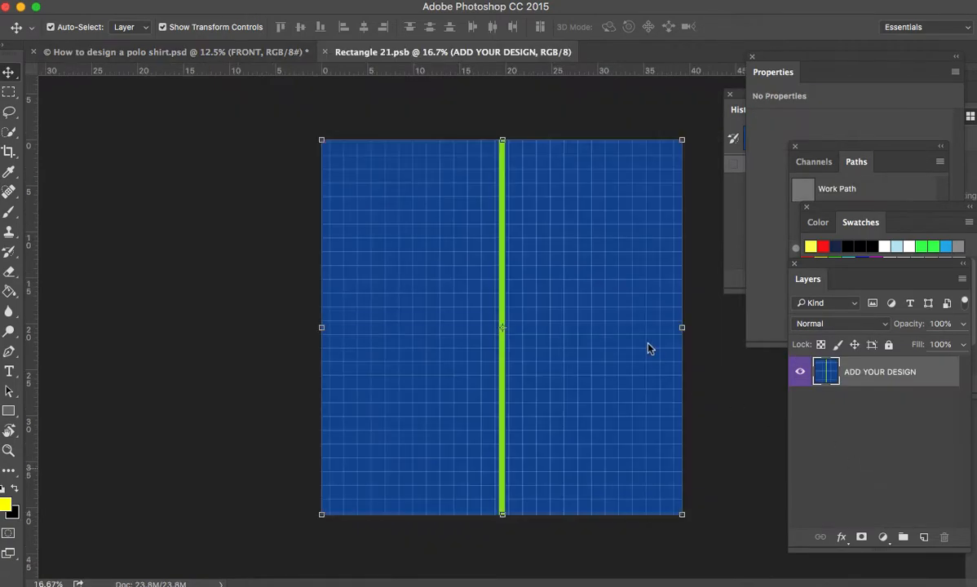
left_click(924, 537)
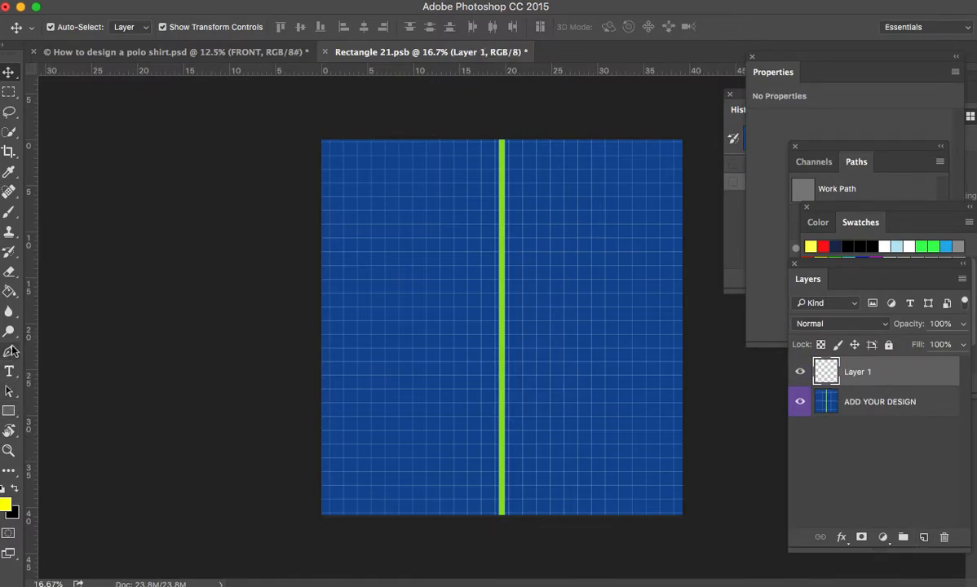
Fill the new layer of the front design with white using the Paint Bucket tool and save the smart object.
left_click(9, 291)
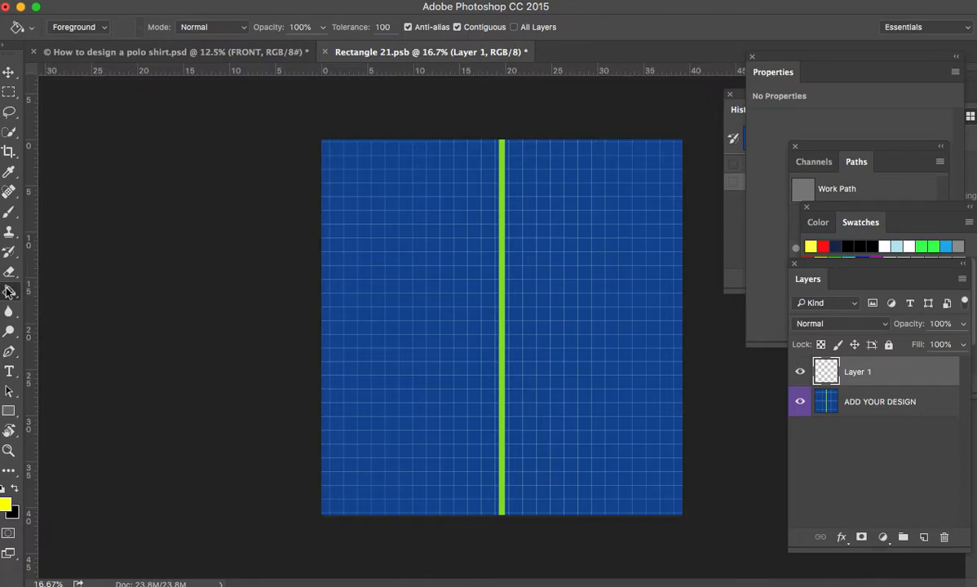
right_click(8, 293)
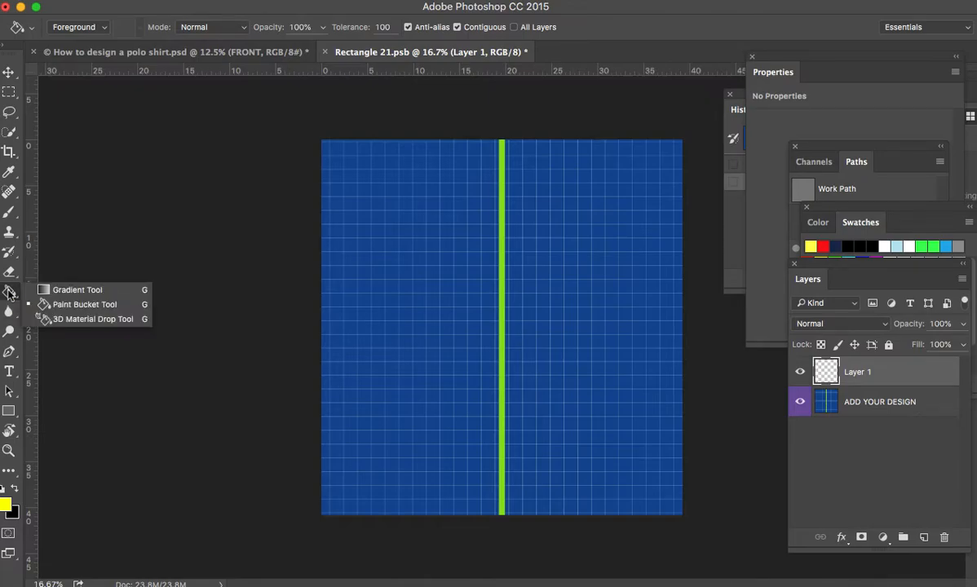
left_click(46, 305)
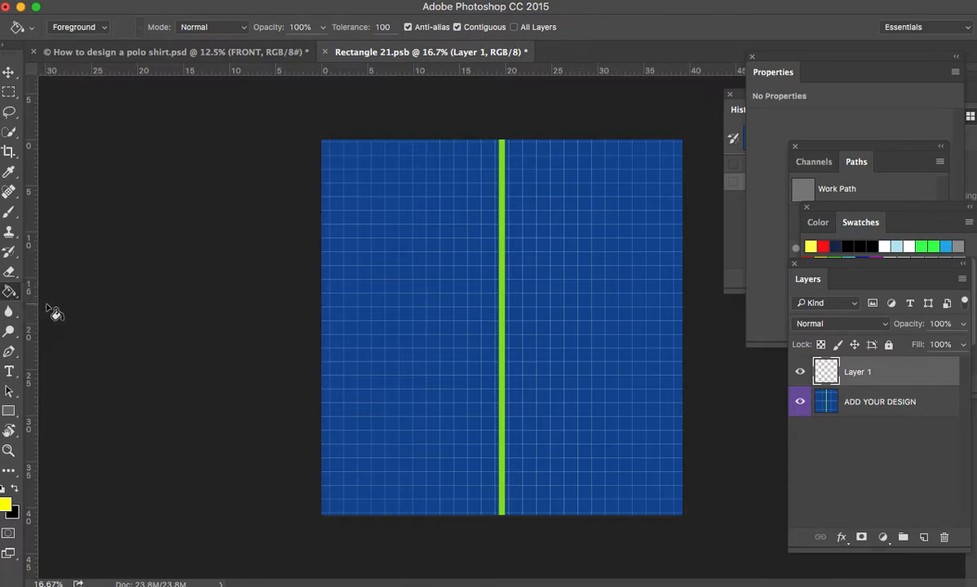
left_click(4, 487)
key("x")
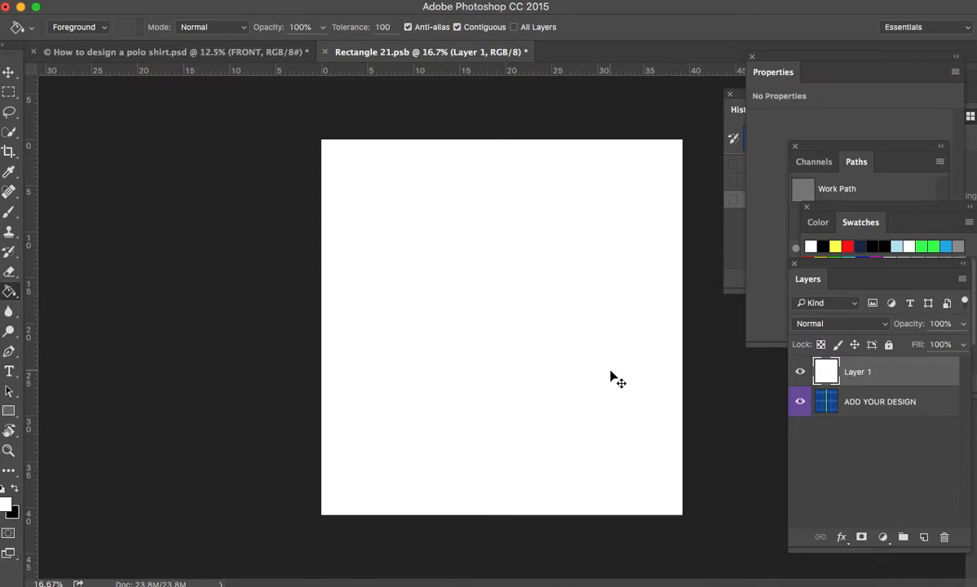
key("super+s")
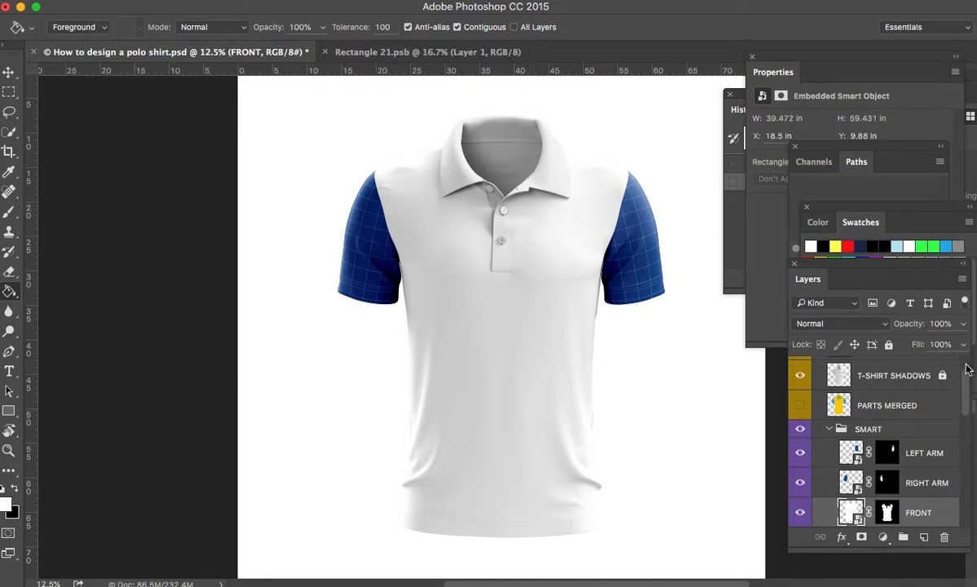
Open the contents of the LEFT ARM smart object from the shirt document and add a new layer above its design.
scroll(967, 374, "up", 2)
key("v")
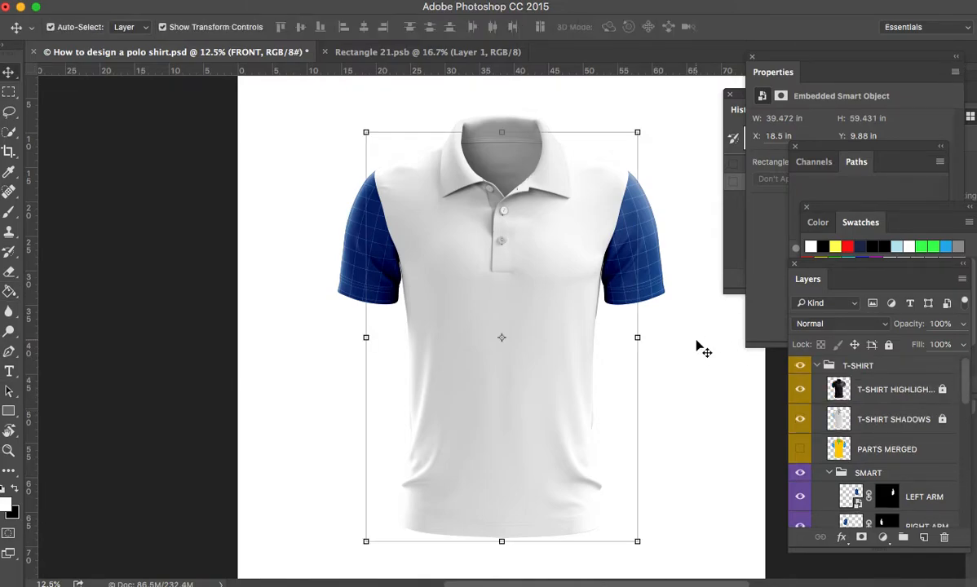
left_click(866, 495)
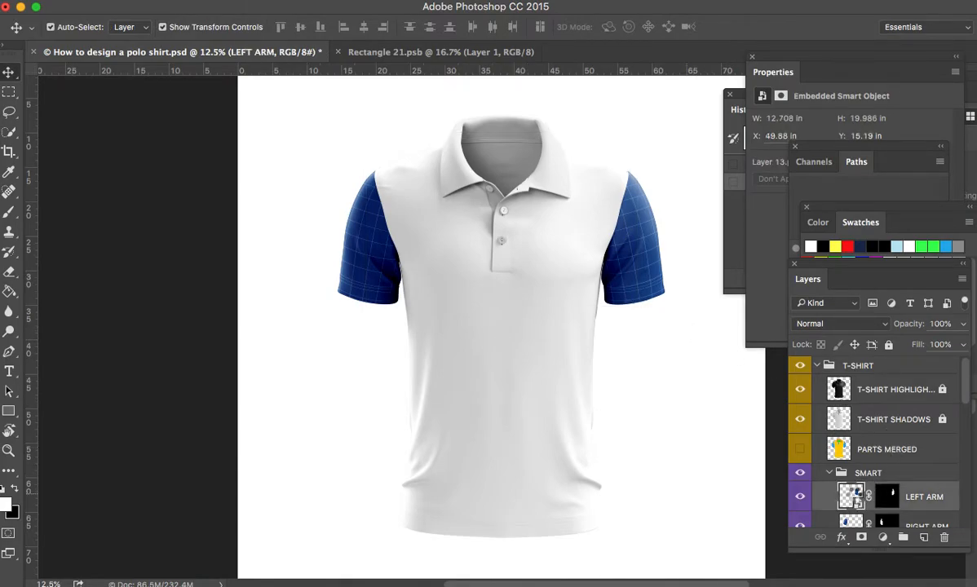
double_click(852, 495)
left_click(926, 537)
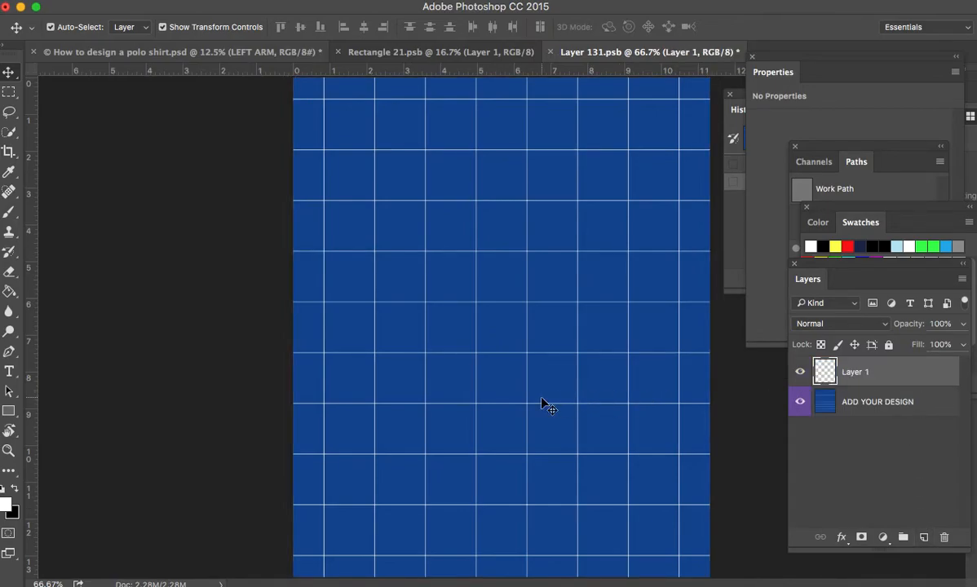
Fill the left sleeve's new layer with white using the Paint Bucket tool, and save and close the open smart objects.
left_click(9, 291)
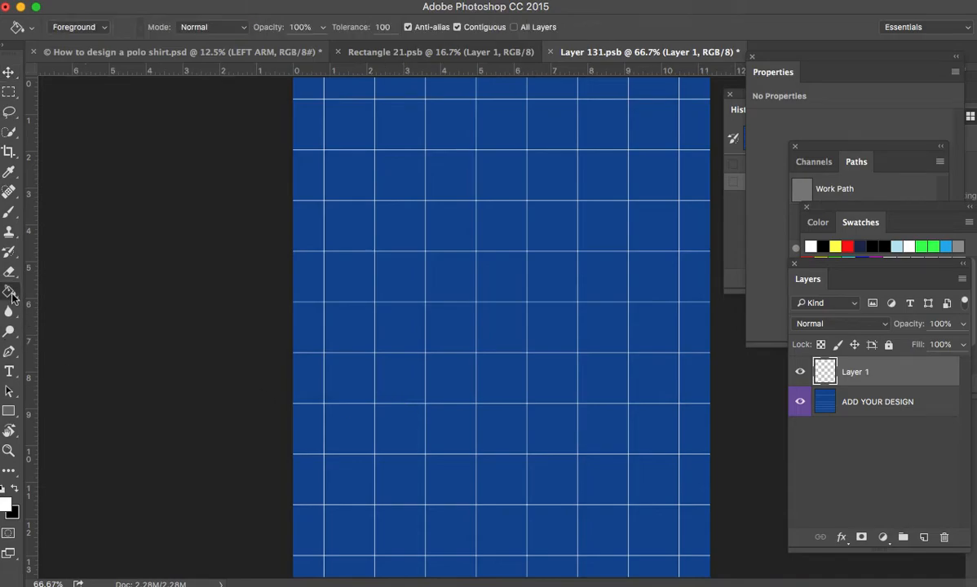
left_click(408, 346)
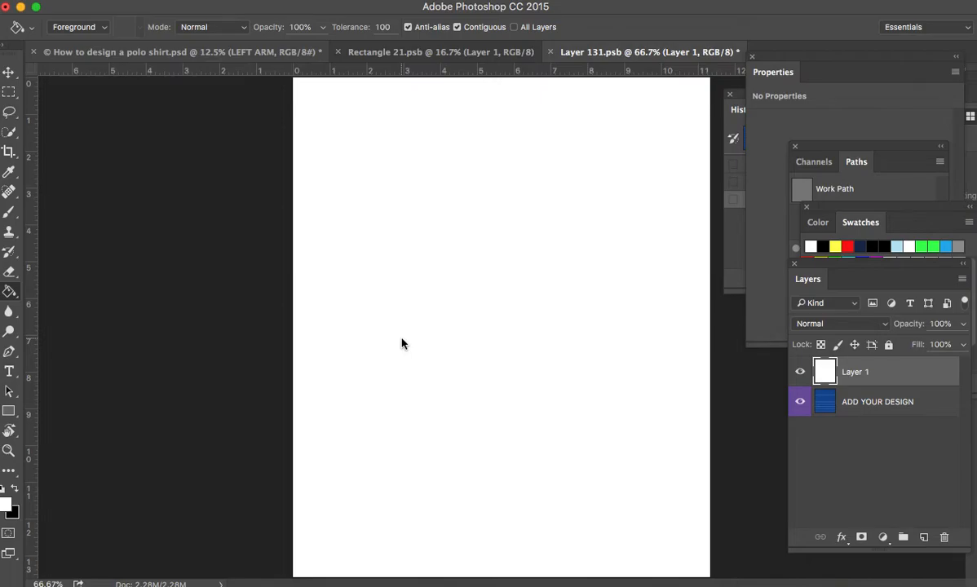
key("super+s")
key("super+w")
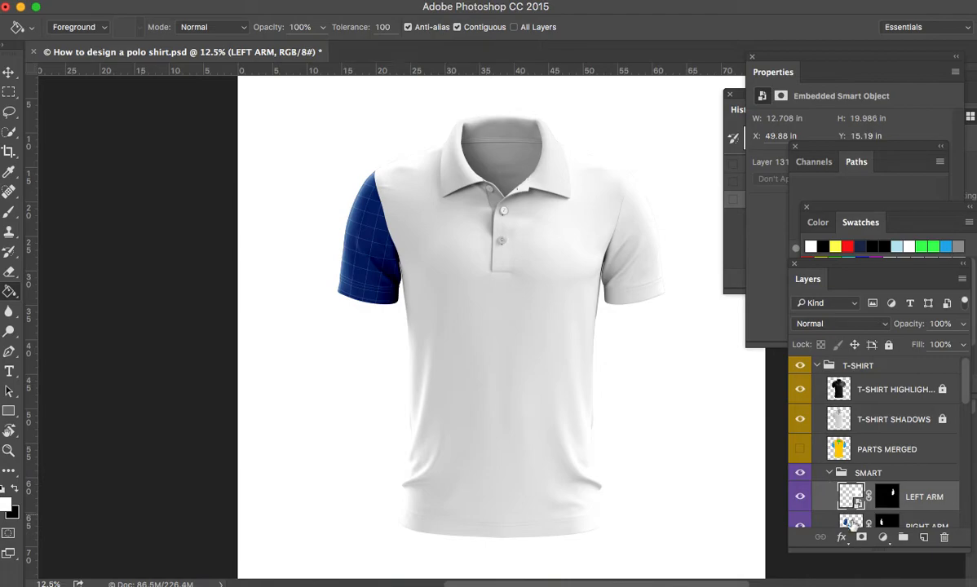
Open the contents of the RIGHT ARM smart object and add a new layer above its design.
left_click(854, 523)
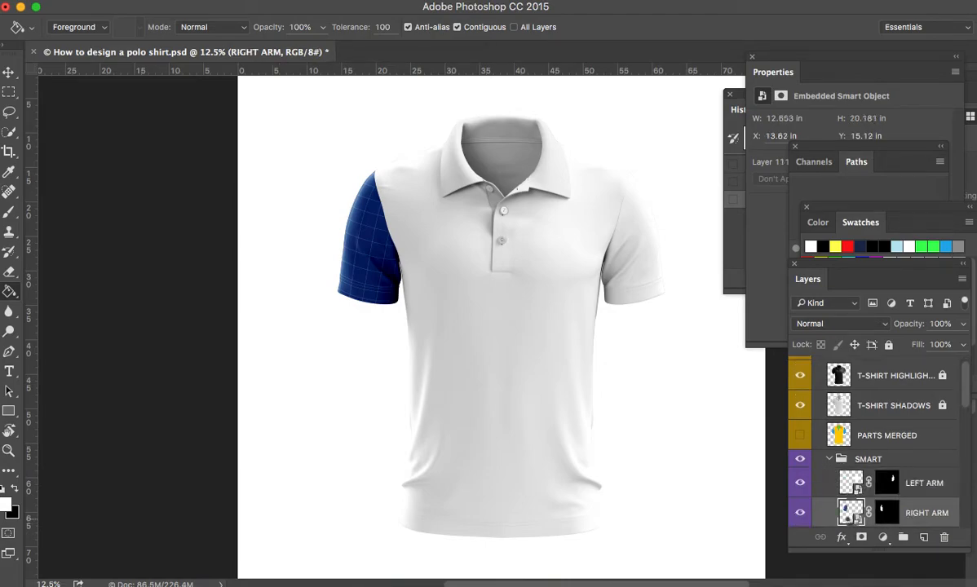
double_click(851, 512)
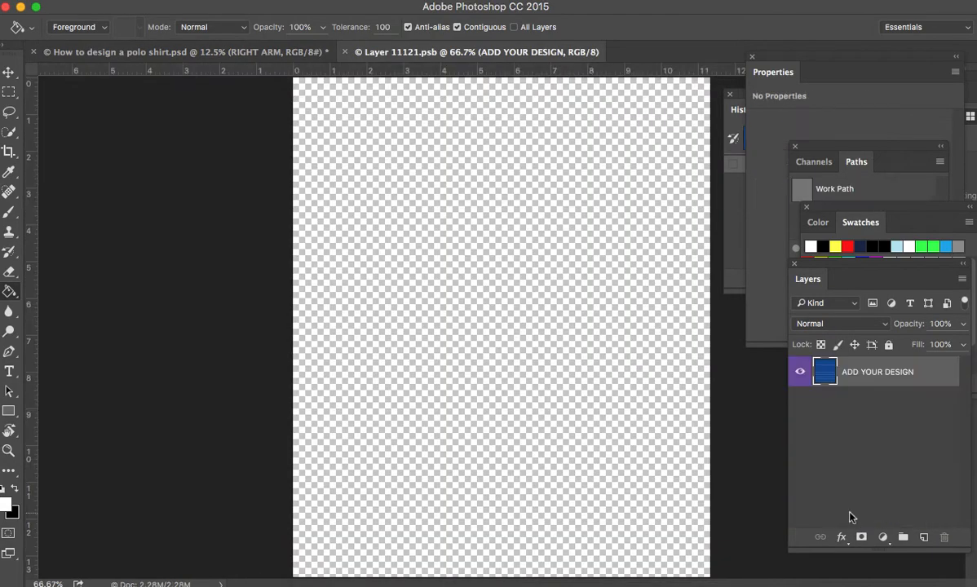
left_click(924, 536)
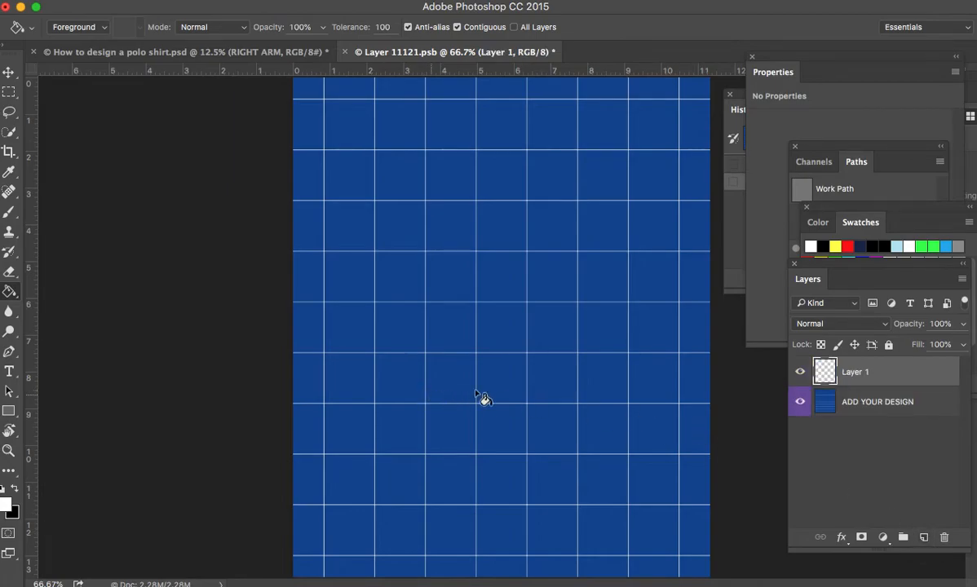
Fill the right sleeve's new layer with white using the Paint Bucket tool, and save and close the smart object.
right_click(9, 295)
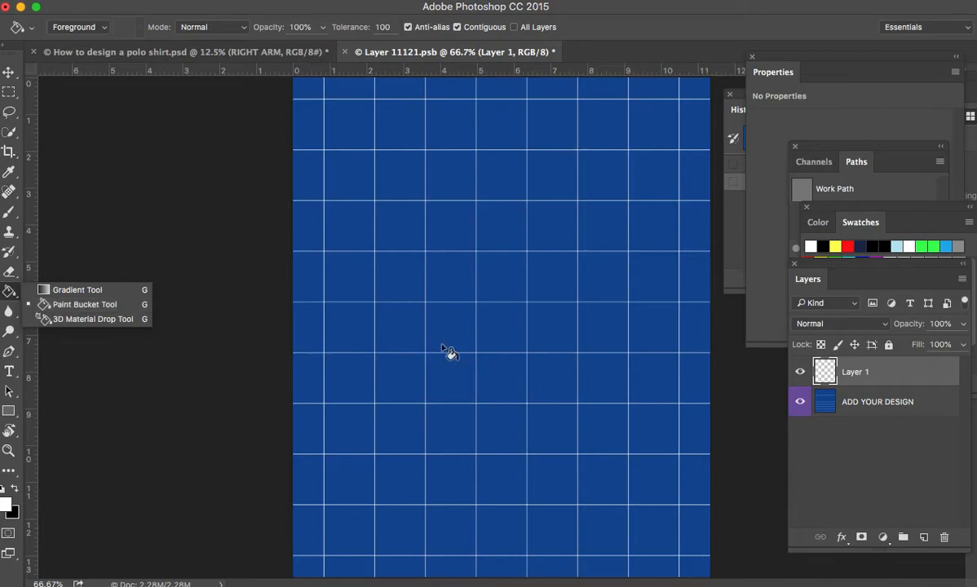
left_click(461, 346)
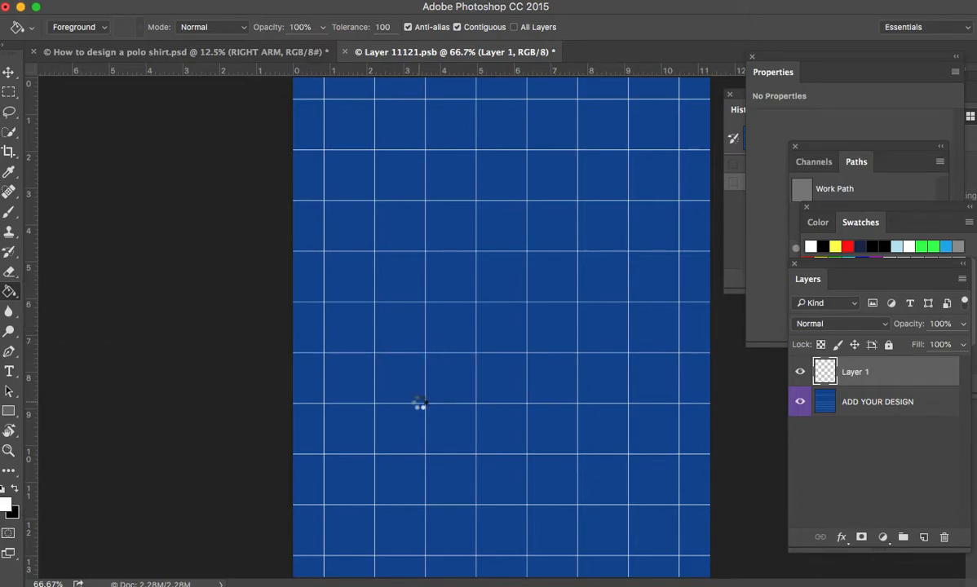
left_click(386, 405)
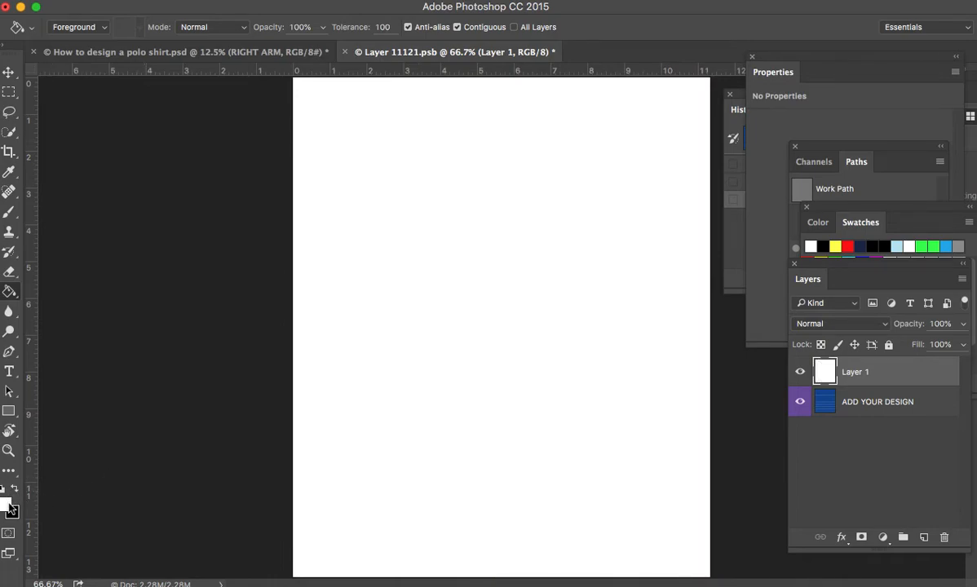
key("super+s")
key("super+w")
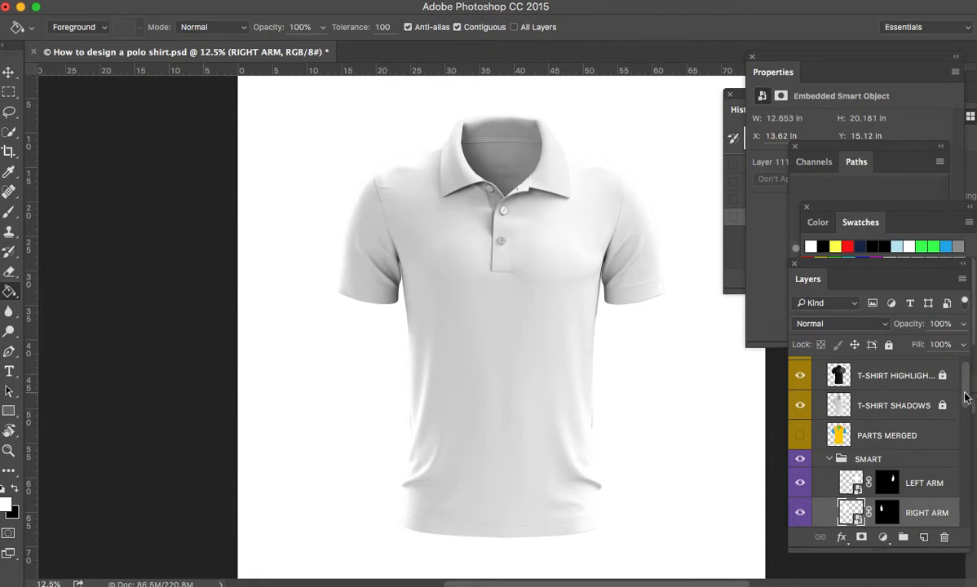
Widen the Layers panel with the SMART group's layers in view.
left_click_drag(966, 398, 966, 416)
scroll(966, 415, "down", 2)
scroll(960, 432, "up", 3)
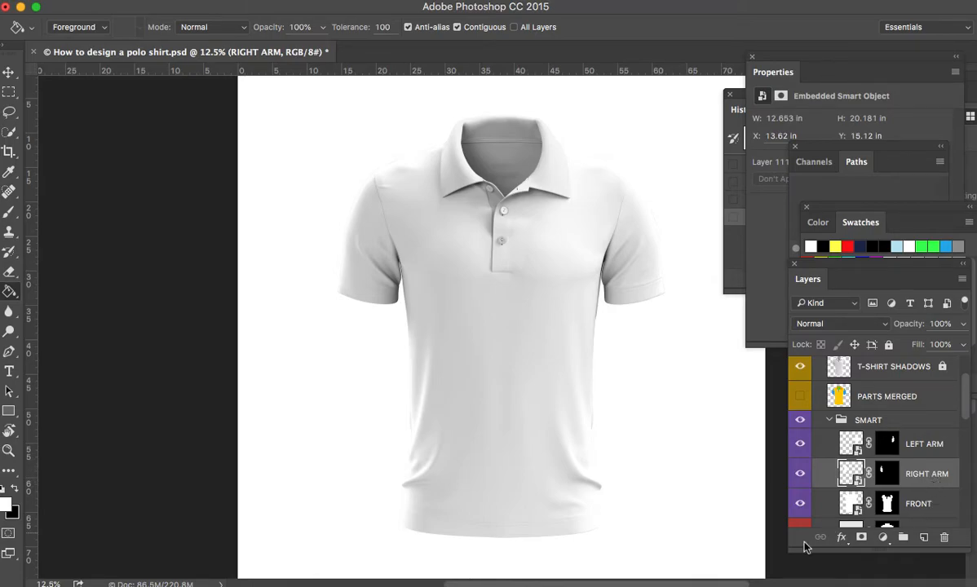
left_click_drag(790, 553, 765, 559)
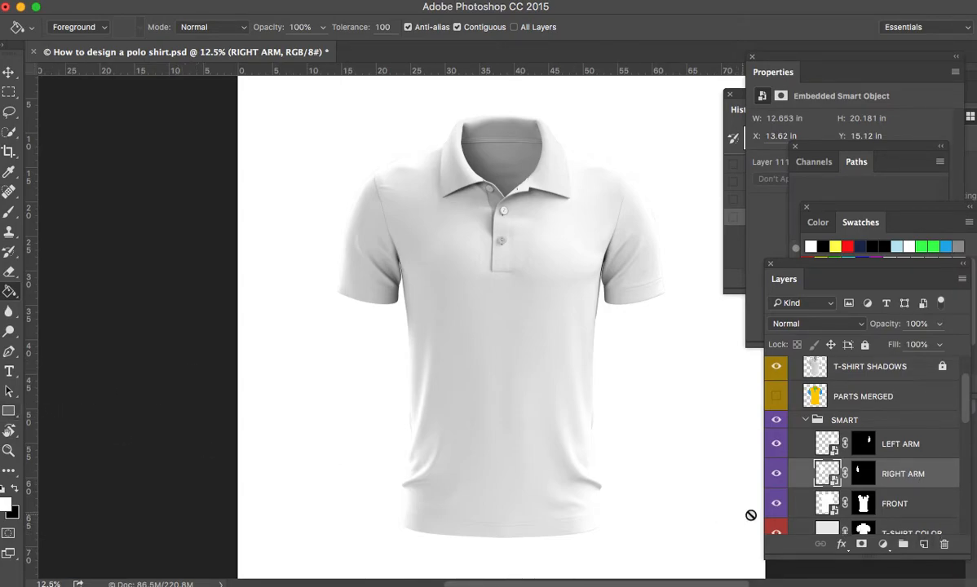
On a new layer above RIGHT ARM, draw a navy blue rectangle of about 2688 × 3251 px over the shirt's body.
left_click(925, 545)
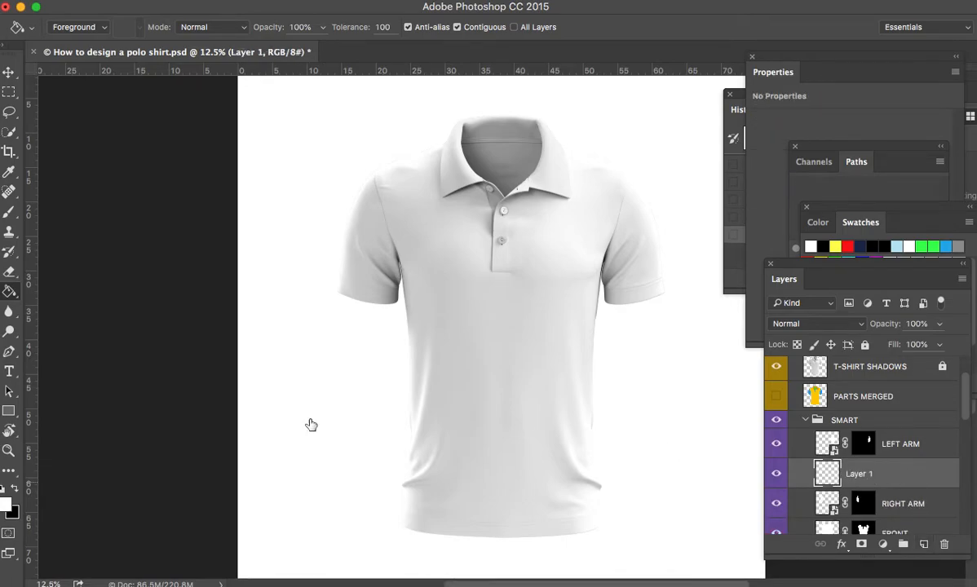
left_click(11, 414)
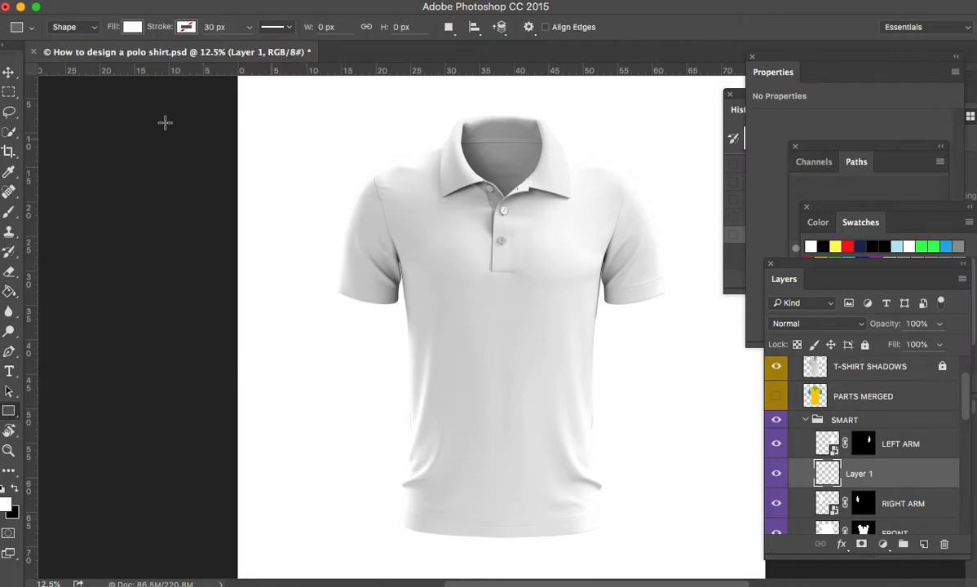
left_click(132, 27)
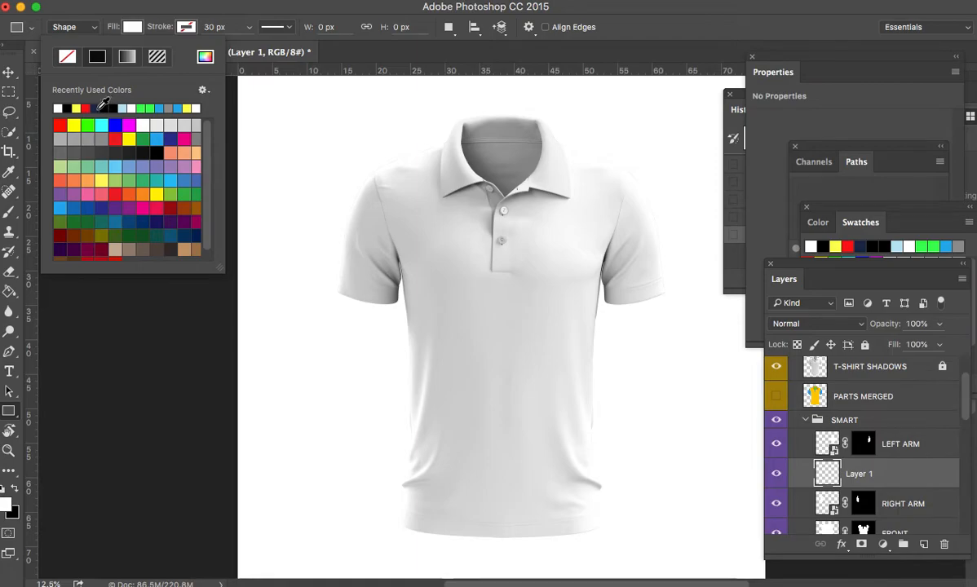
left_click(96, 108)
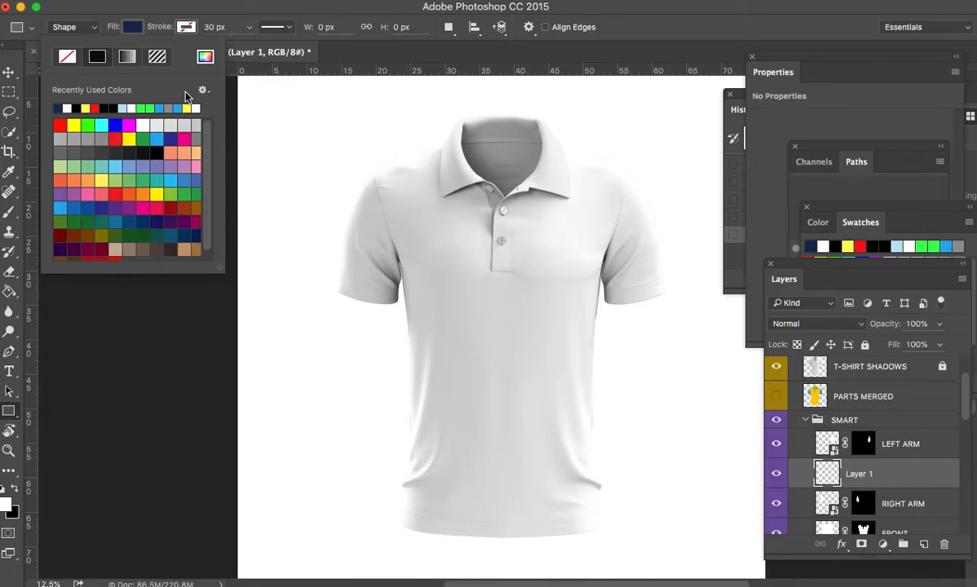
left_click_drag(373, 121, 629, 433)
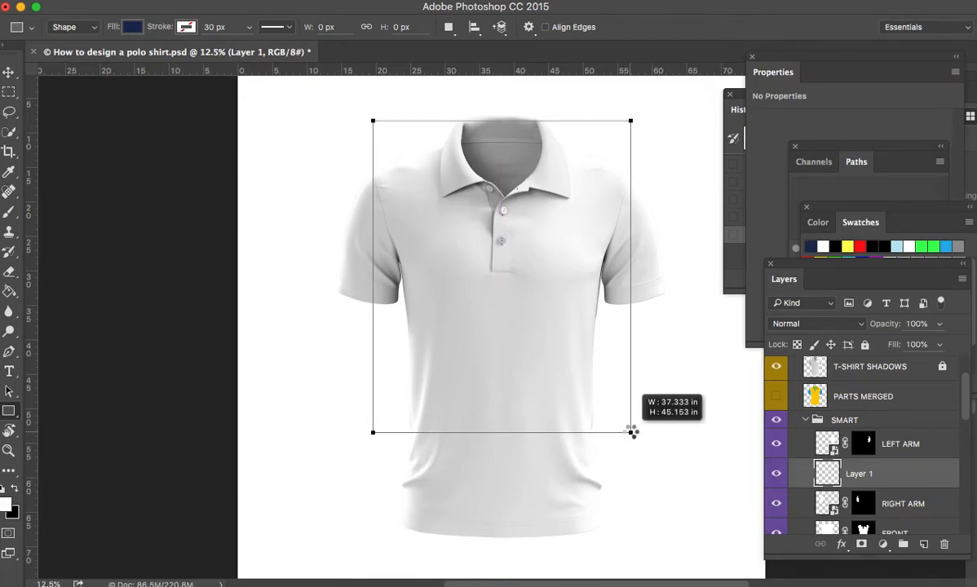
Stretch the navy rectangle sideways and downward to about 2762 × 3407 px.
key("v")
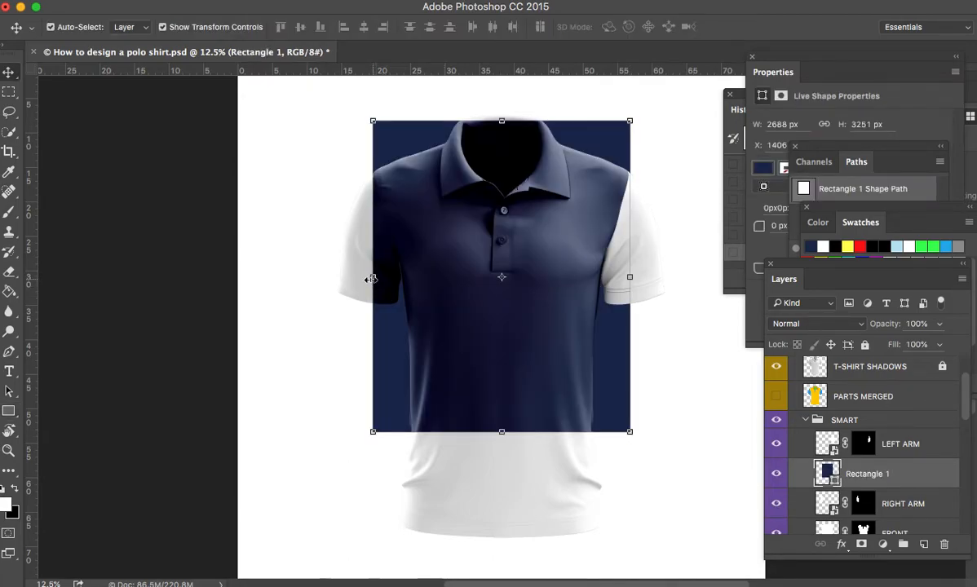
left_click_drag(373, 279, 366, 279)
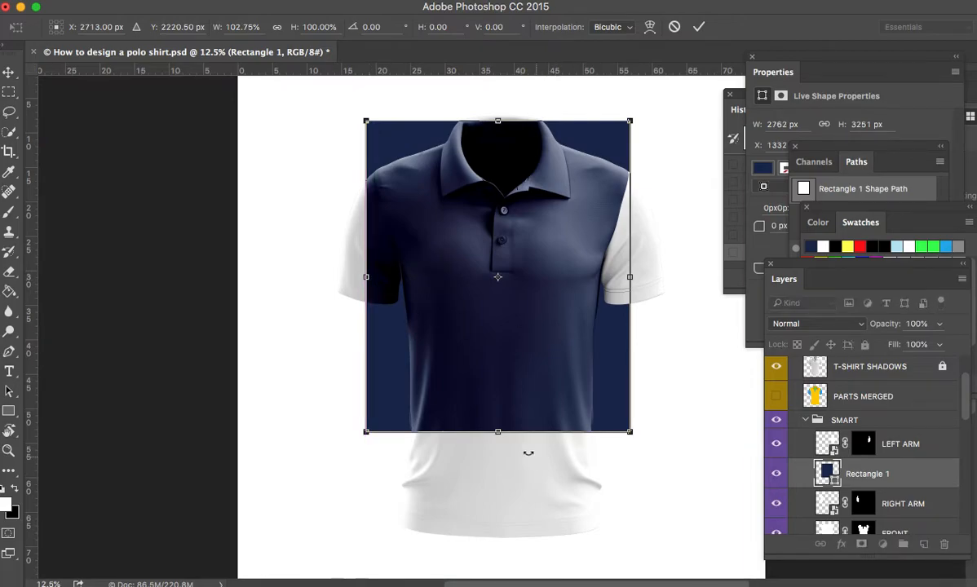
mouse_move(498, 433)
left_mouse_down()
mouse_move(500, 456)
mouse_move(499, 448)
left_mouse_up()
key("Return")
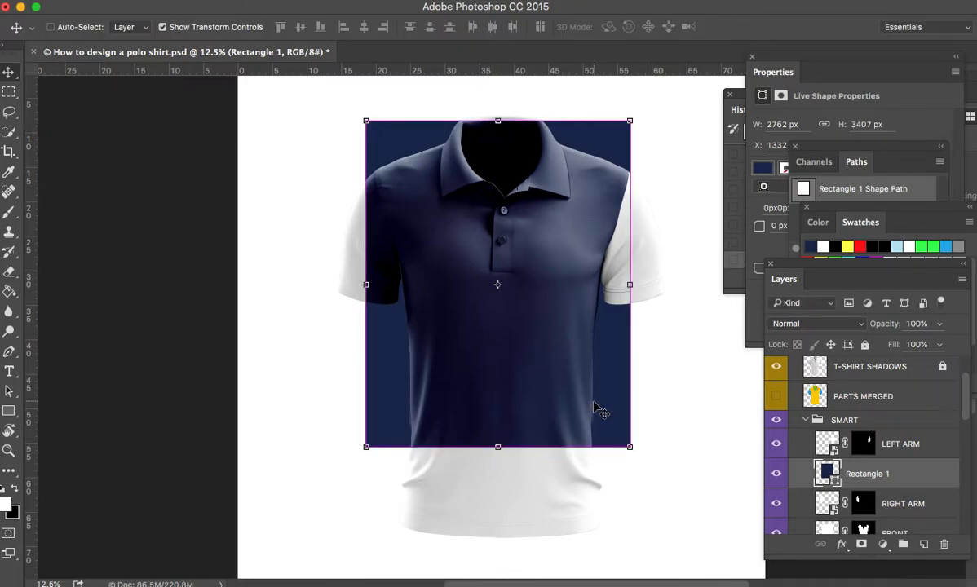
Duplicate the navy rectangle and reshape the copy into a band of about 2762 × 586 px across its lower edge.
key("super+j")
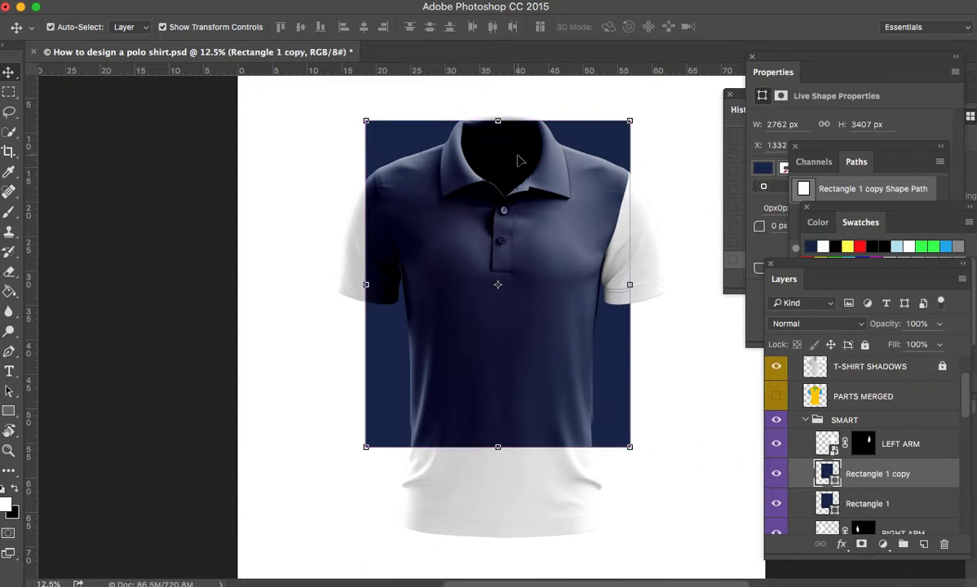
left_click_drag(613, 149, 608, 179)
left_click_drag(499, 154, 624, 431)
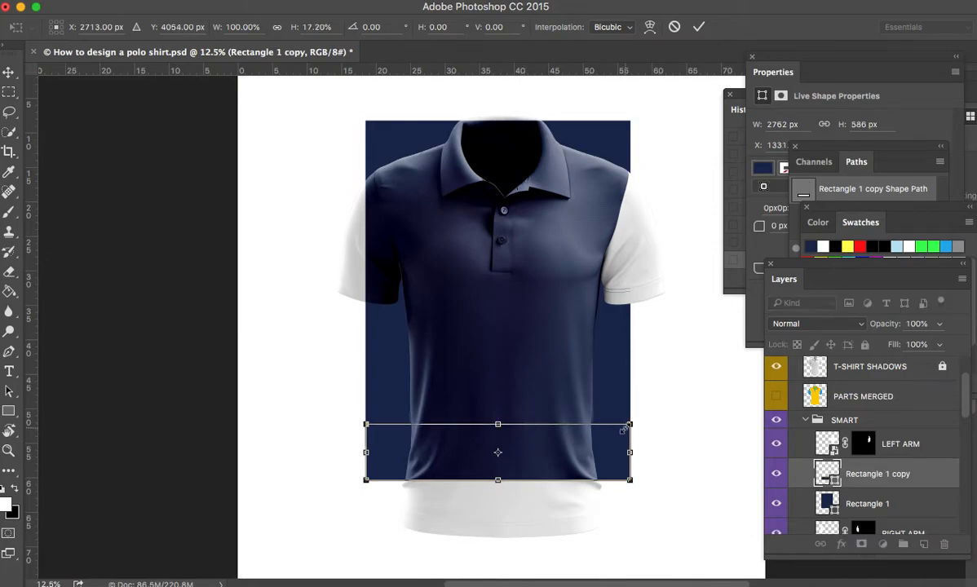
key("Return")
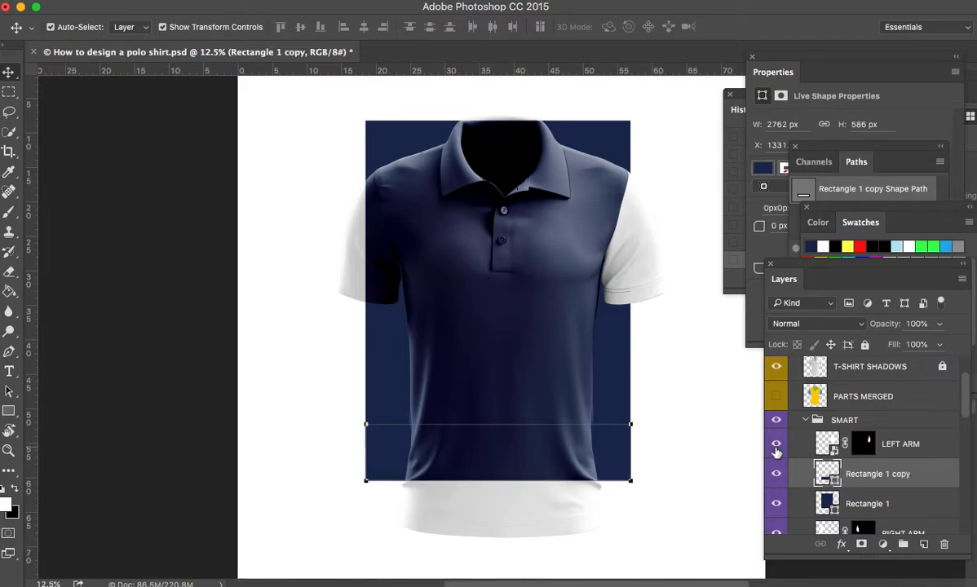
Change the lower band's fill to the dark red d40202 and expand the color swatches.
key("p")
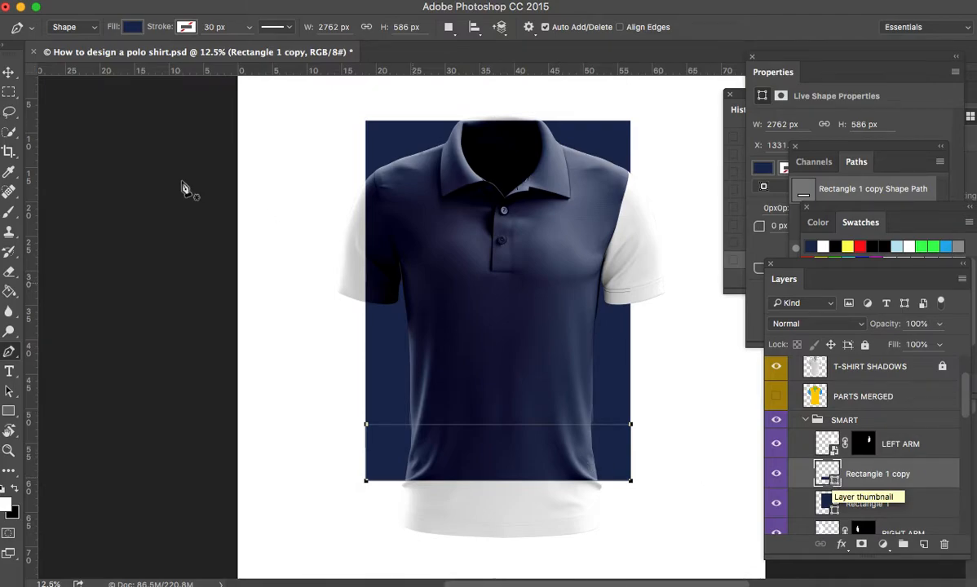
left_click(134, 28)
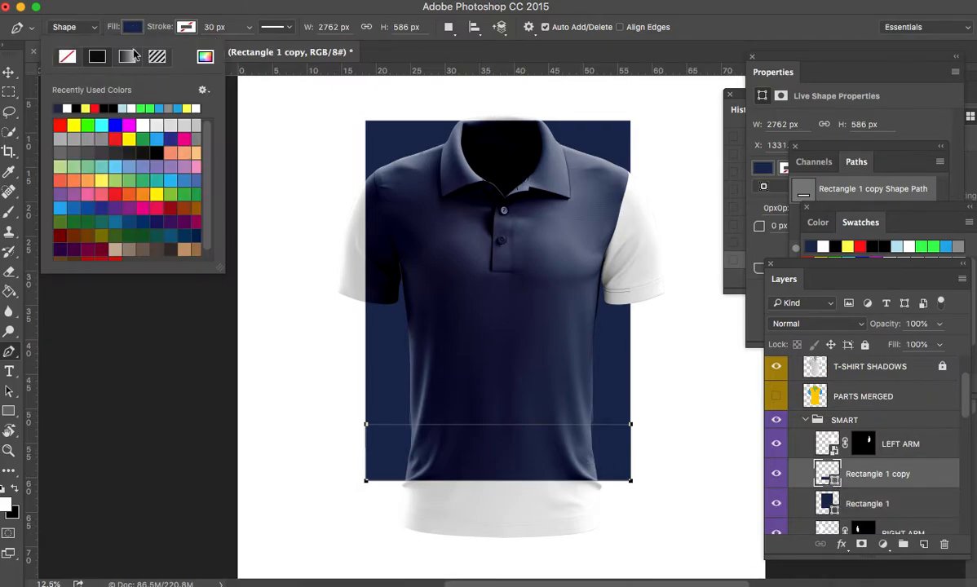
left_click(96, 107)
left_click(205, 58)
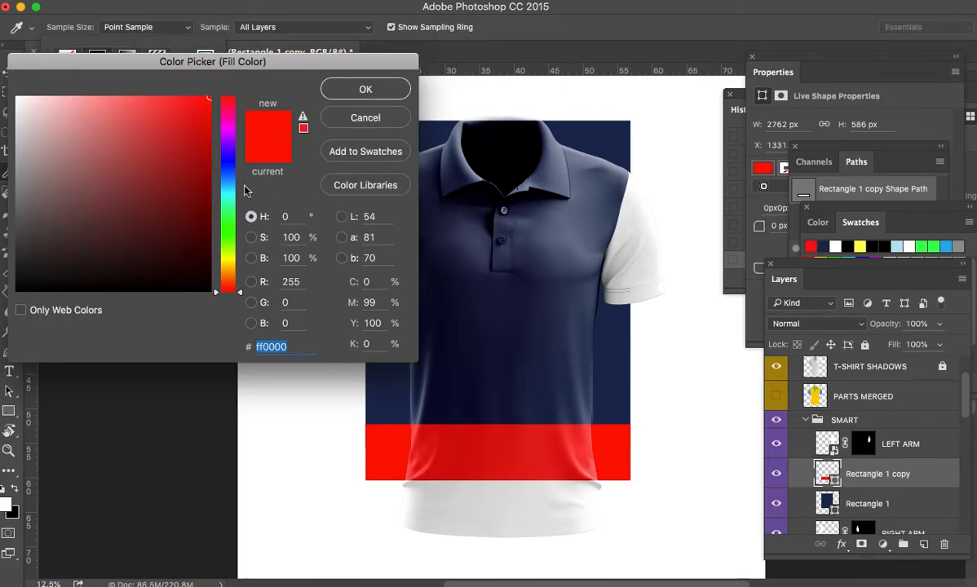
left_click_drag(210, 122, 207, 129)
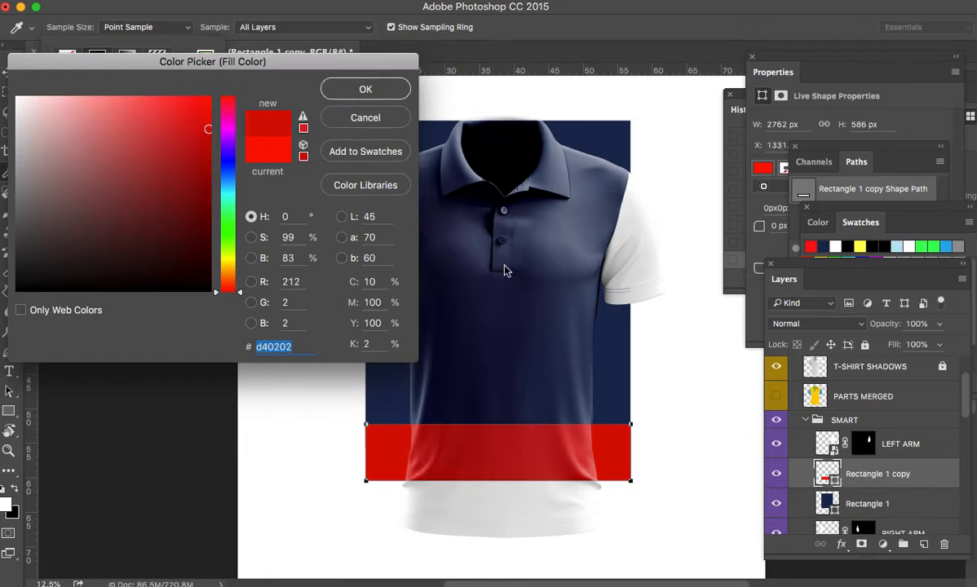
key("Return")
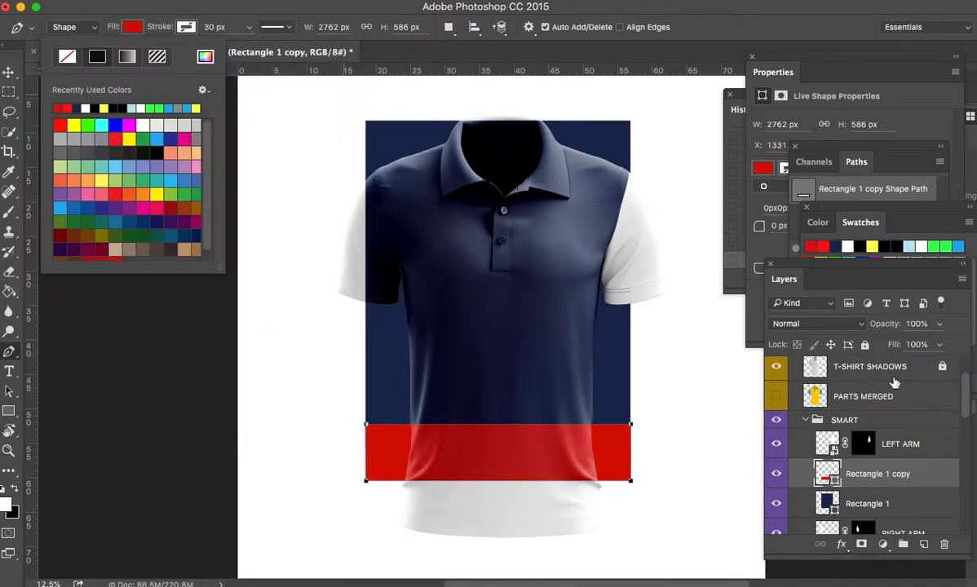
left_click(861, 225)
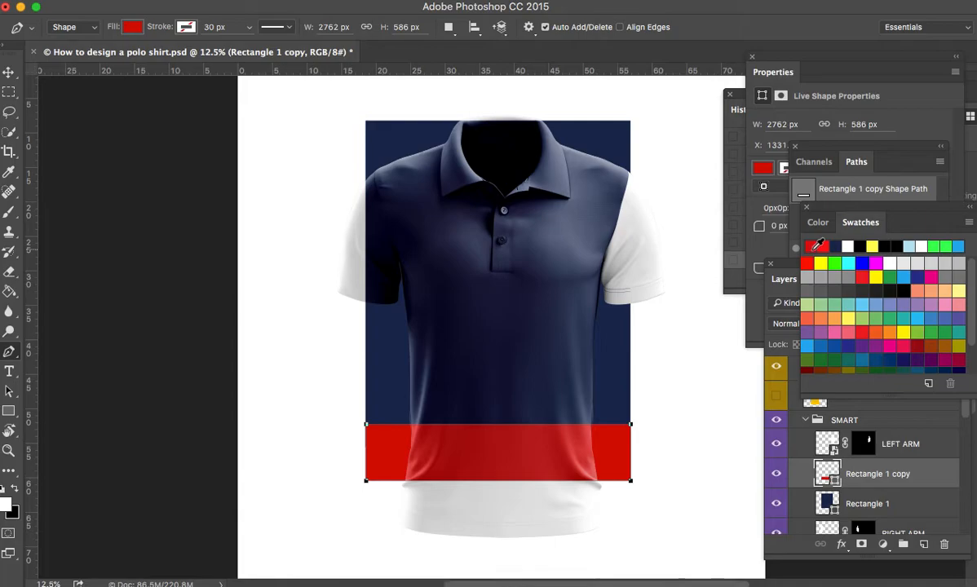
Select both the red band and navy rectangle layers and convert them into one smart object.
left_click(8, 72)
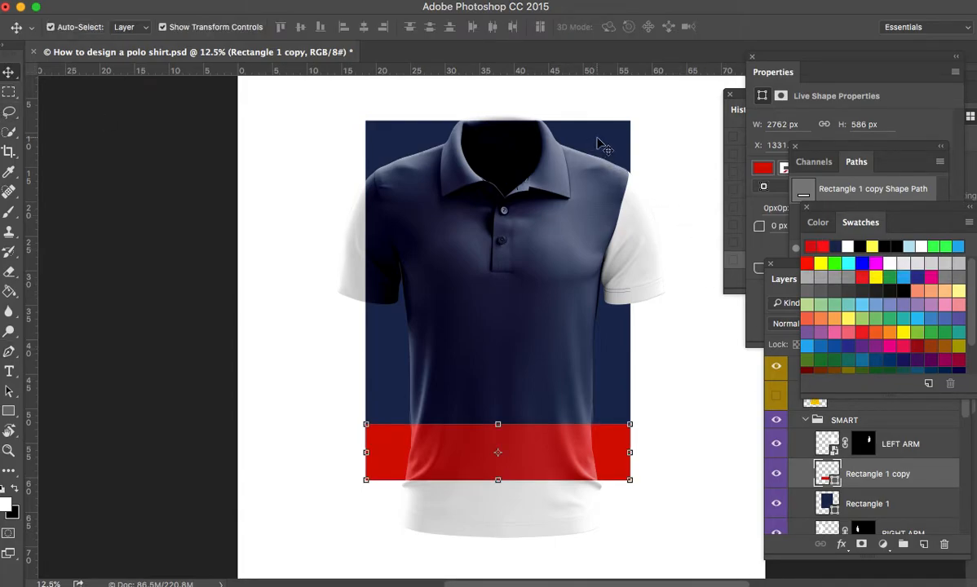
left_click(873, 503, "shift")
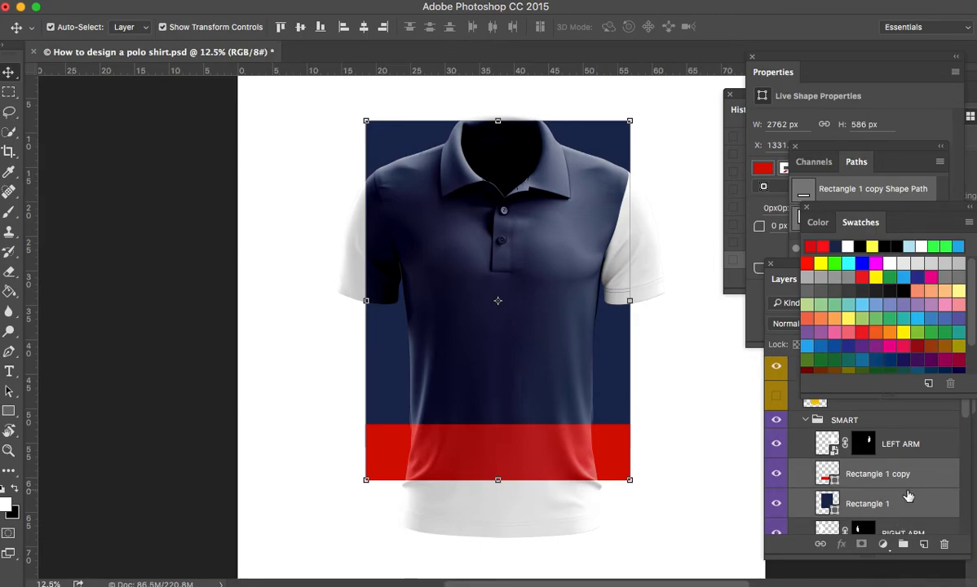
right_click(907, 496)
scroll(864, 530, "down", 5)
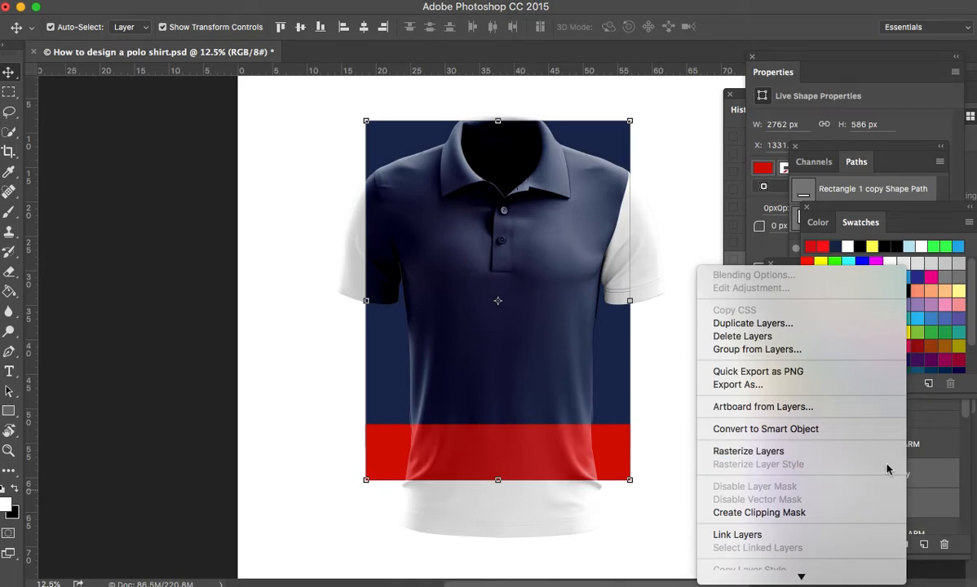
key("Return")
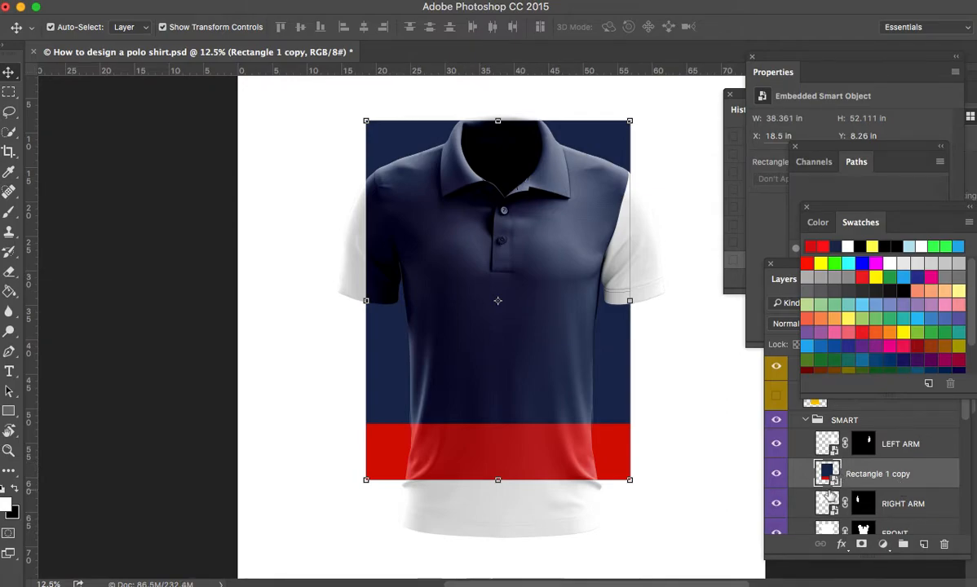
Move the combined rectangle smart object directly above the FRONT layer and clip it to FRONT.
left_click_drag(965, 416, 920, 468)
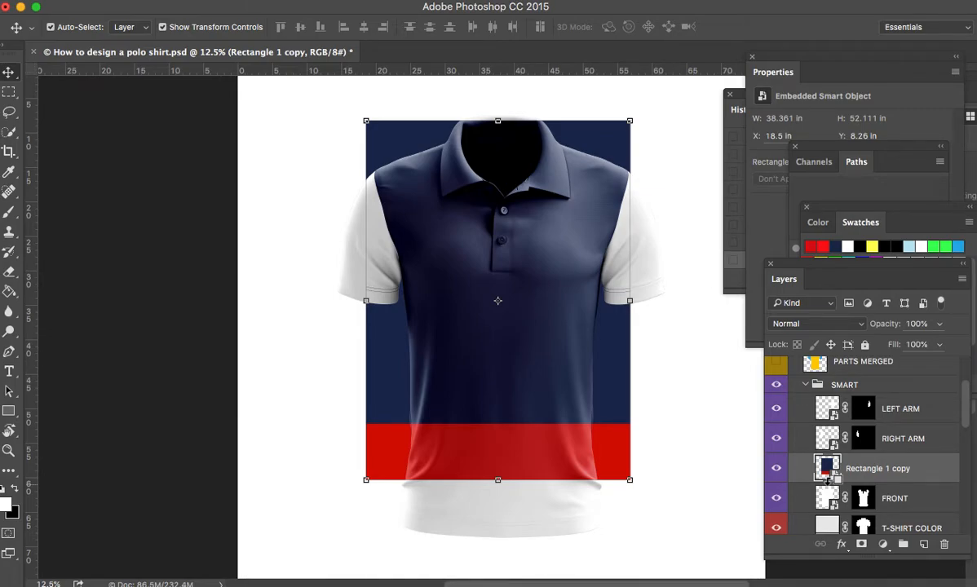
left_click(828, 483, "alt")
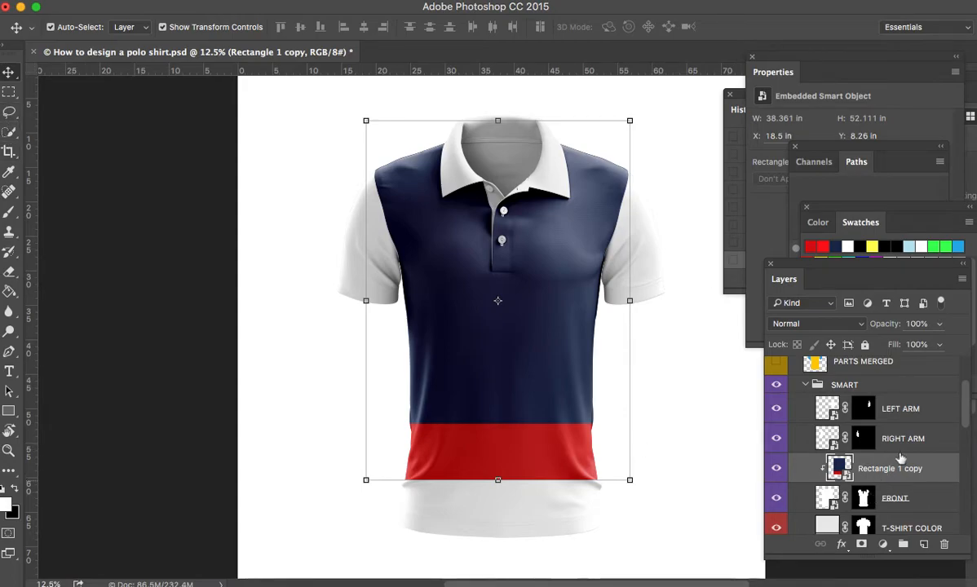
scroll(966, 419, "down", 1)
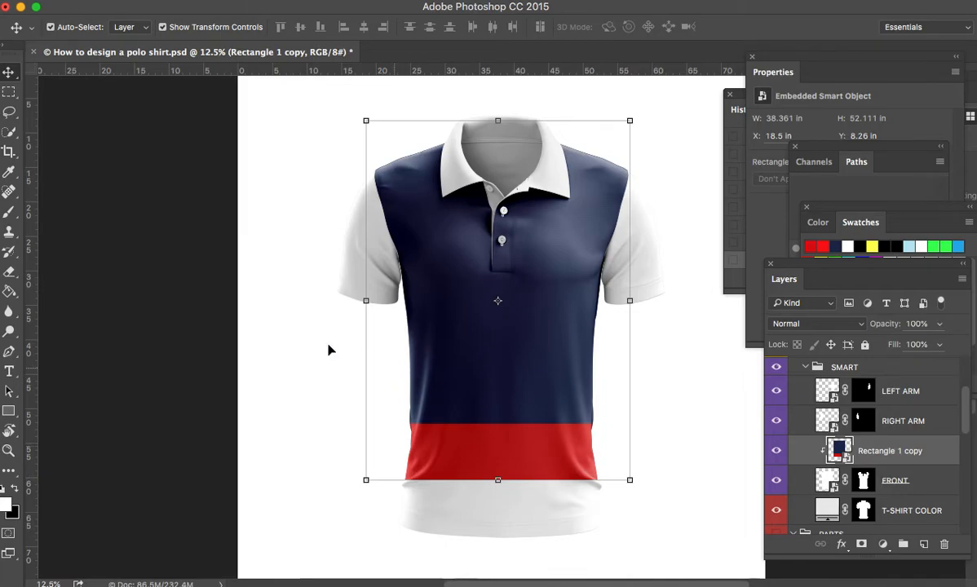
Draw a dark red rectangle of about 1087 × 1102 px above the LEFT ARM layer, covering the upper left sleeve.
left_click(9, 411)
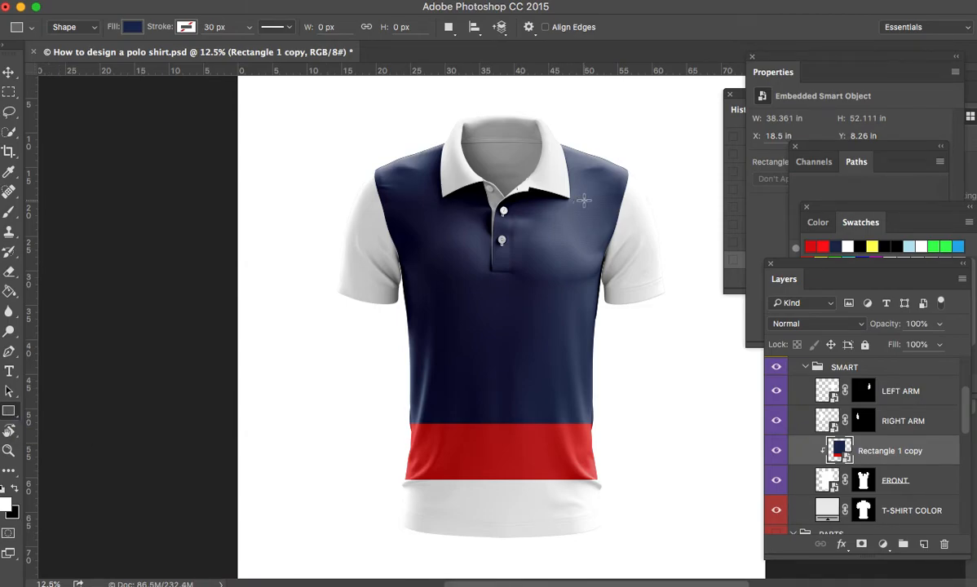
left_click(131, 27)
left_click(69, 107)
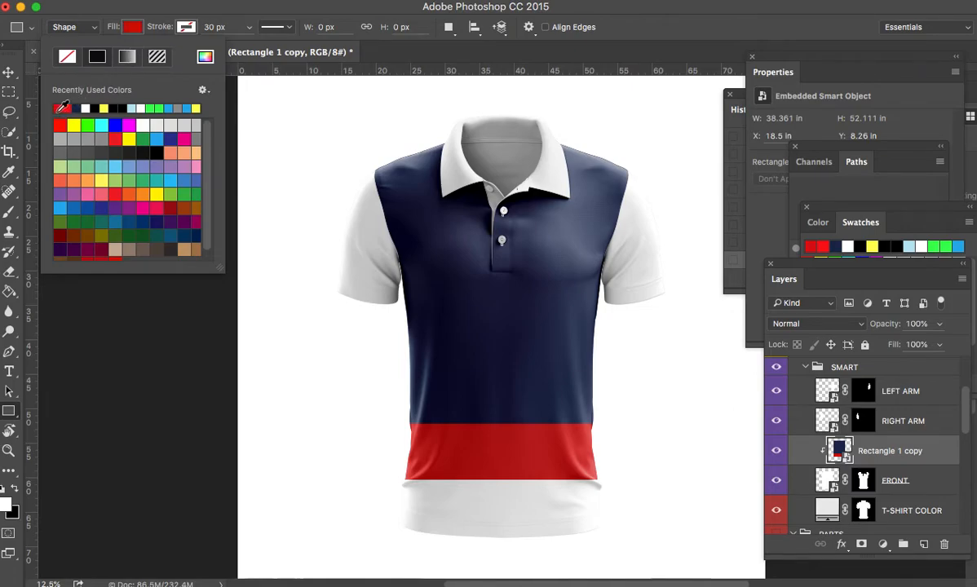
left_click(966, 407)
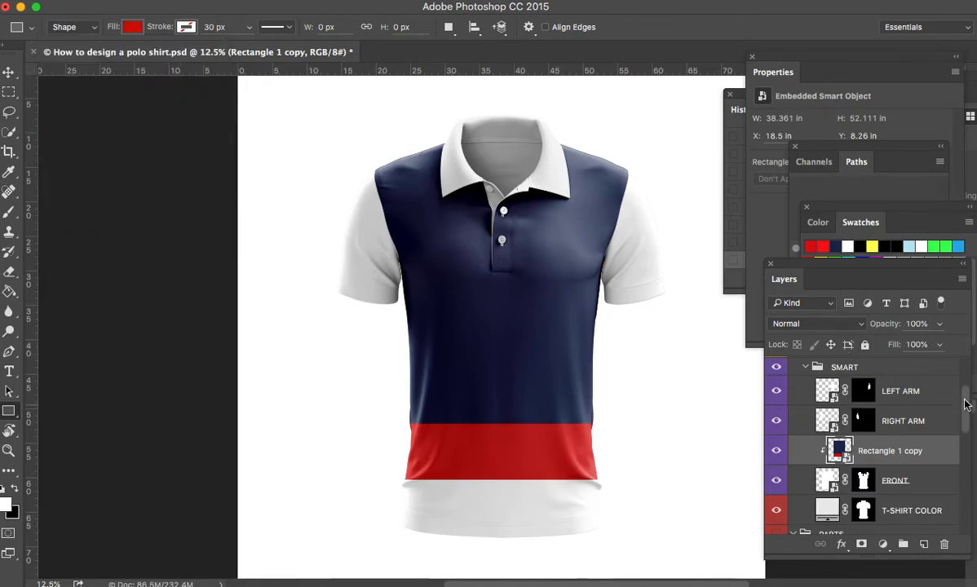
left_click(917, 421)
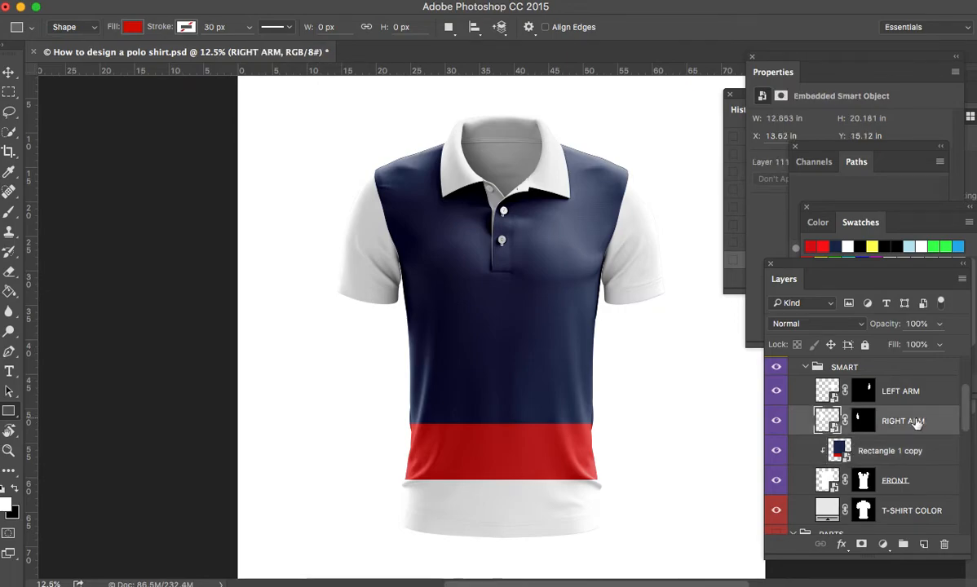
left_click(910, 395)
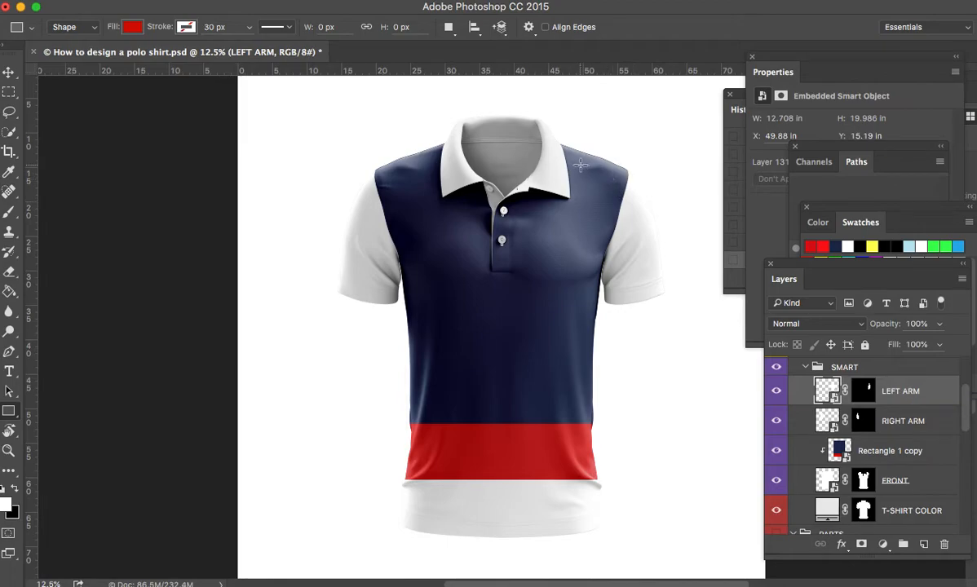
left_click_drag(577, 160, 682, 266)
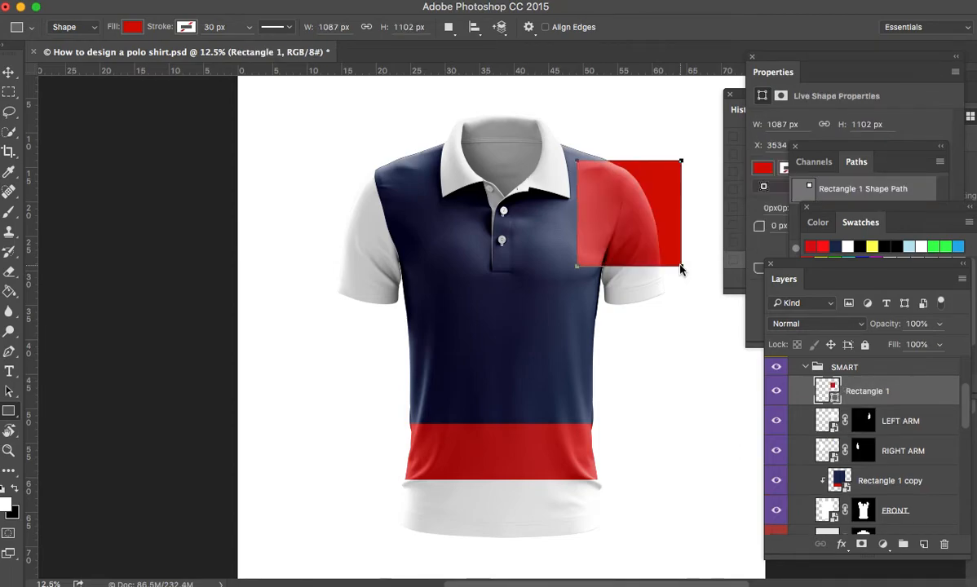
Rotate the red sleeve rectangle by about -10.83° to follow the slant of the left sleeve.
left_click(9, 74)
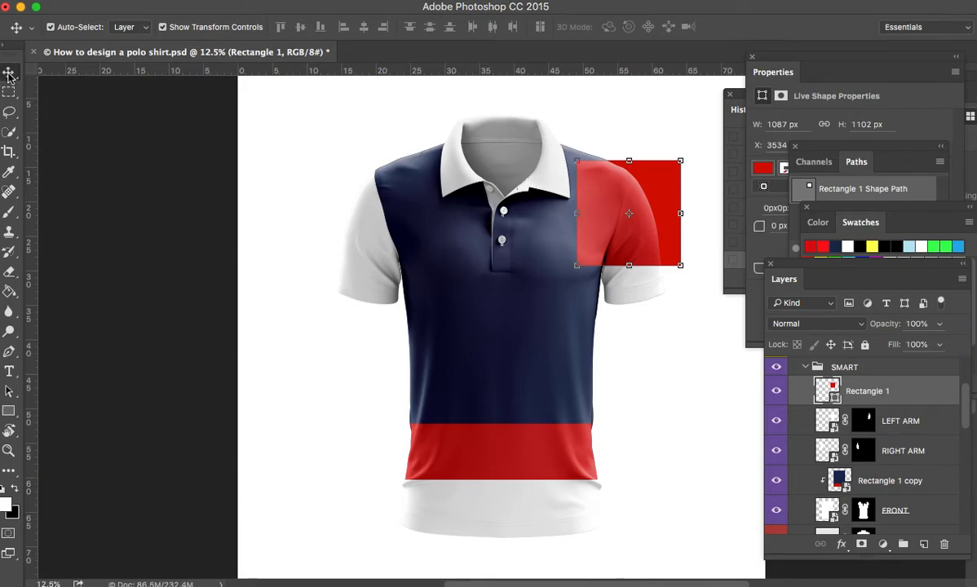
right_click(9, 74)
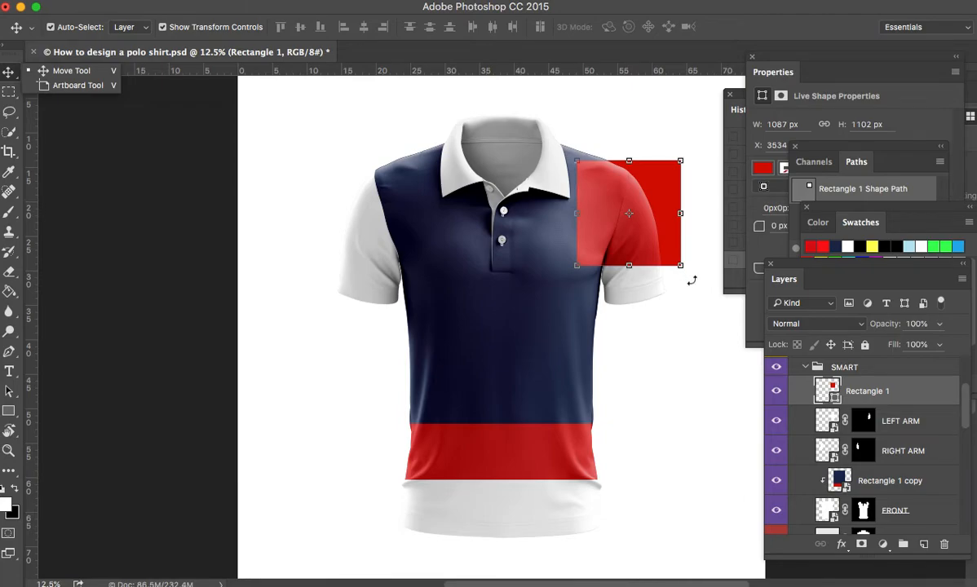
left_click(665, 248)
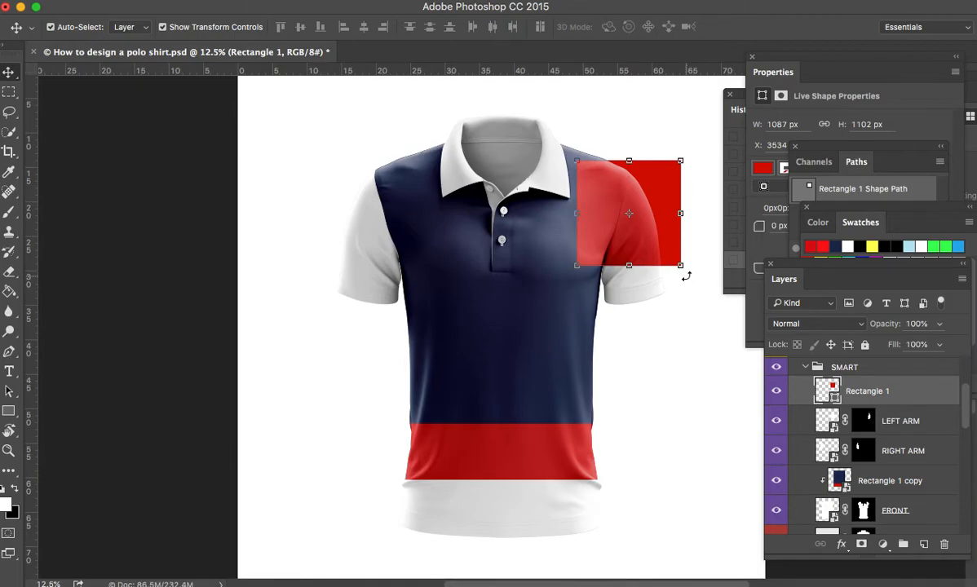
left_click_drag(686, 277, 699, 263)
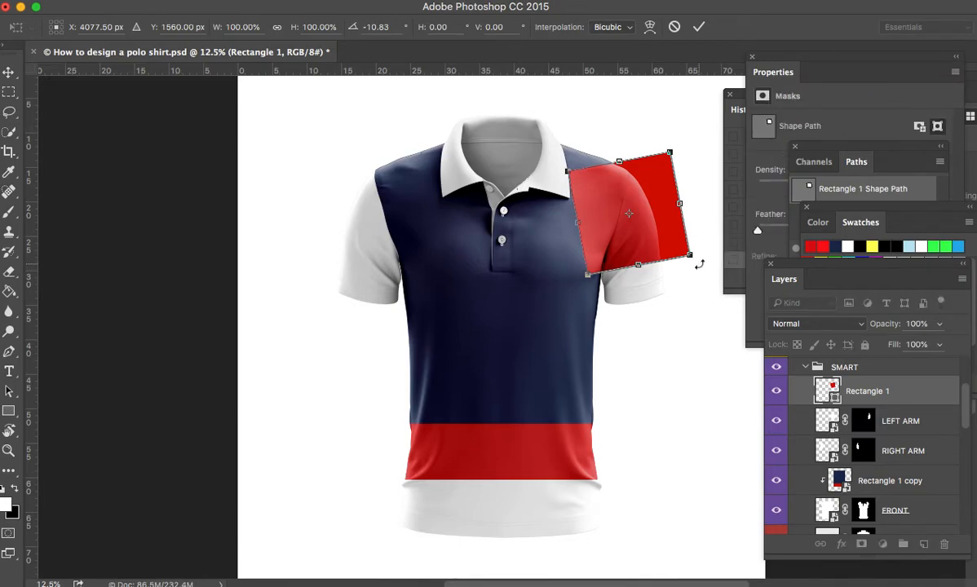
key("Return")
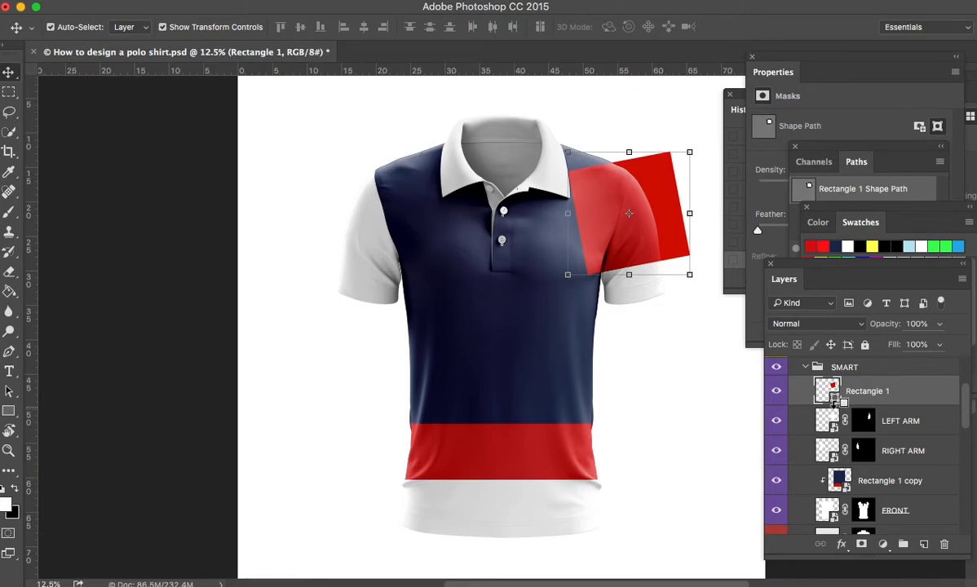
Clip the red sleeve rectangle to the LEFT ARM layer and place a duplicate of it over the opposite sleeve.
left_click(834, 408, "alt")
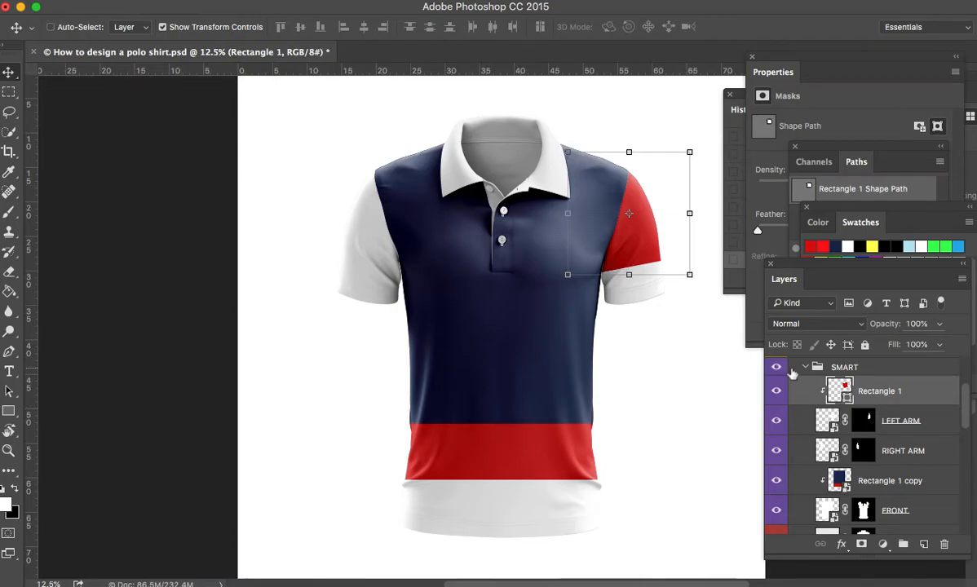
key("super+j")
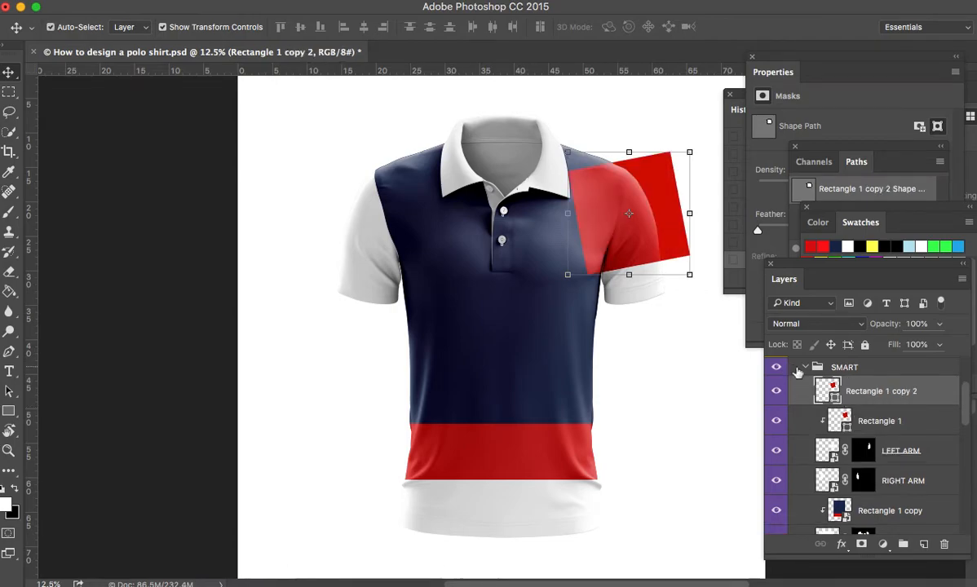
left_click_drag(675, 248, 428, 262)
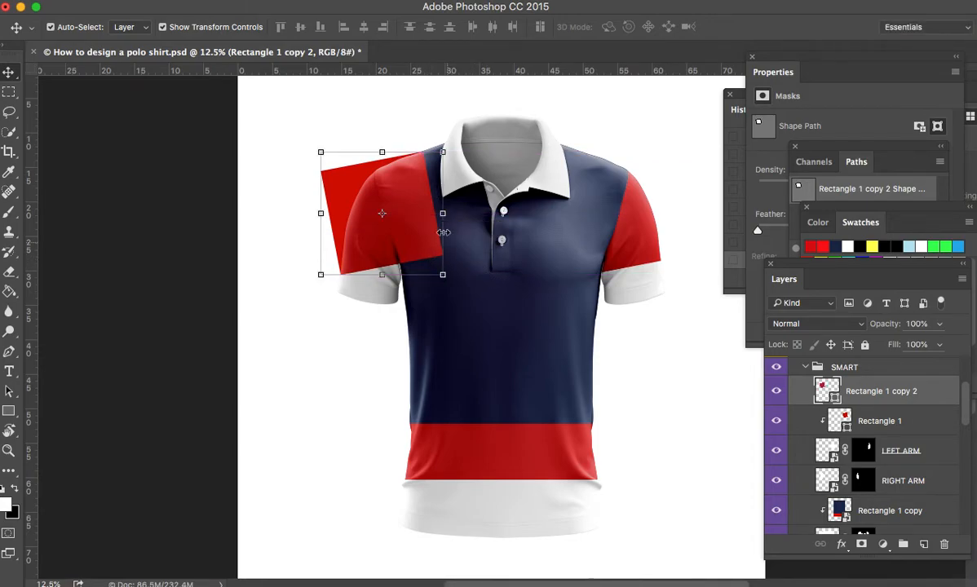
Rotate the duplicated red rectangle by about 26.32° and clip it to the RIGHT ARM layer directly beneath it.
left_click_drag(450, 285, 406, 318)
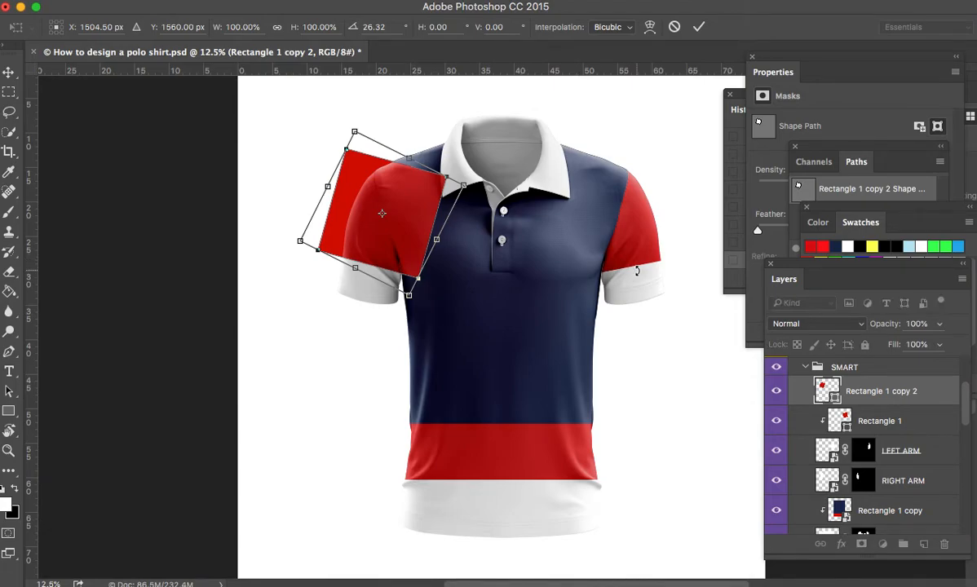
key("Return")
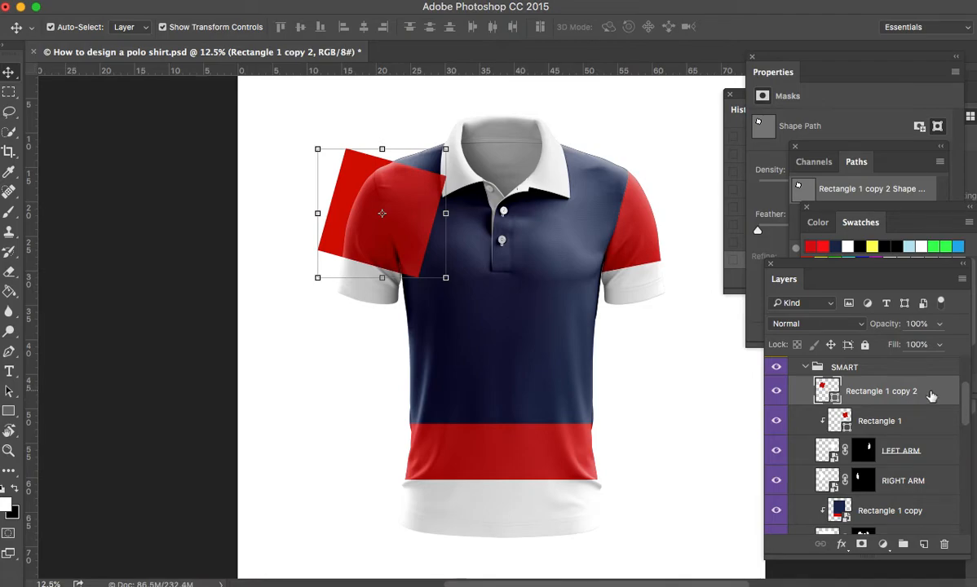
left_click_drag(931, 395, 937, 475)
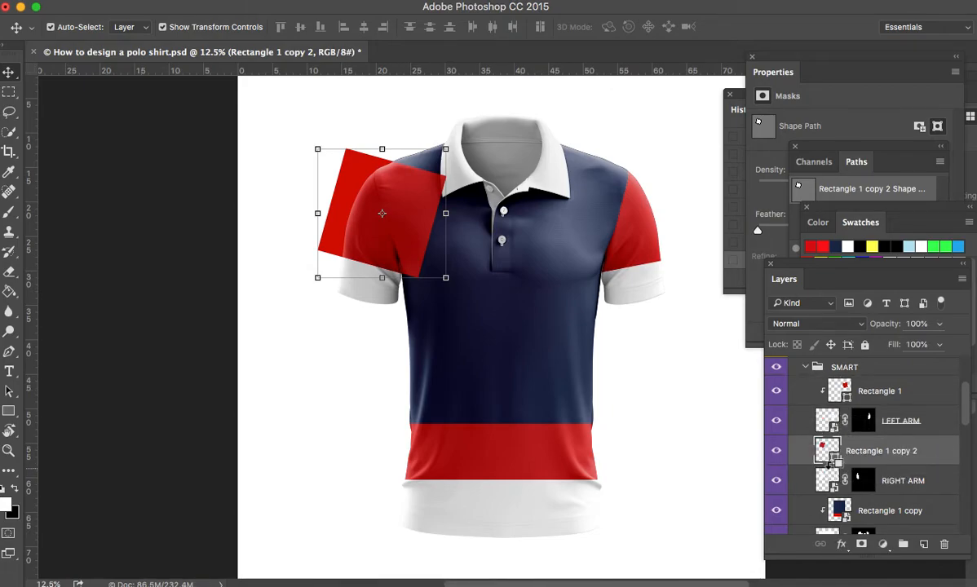
left_click(830, 464, "alt")
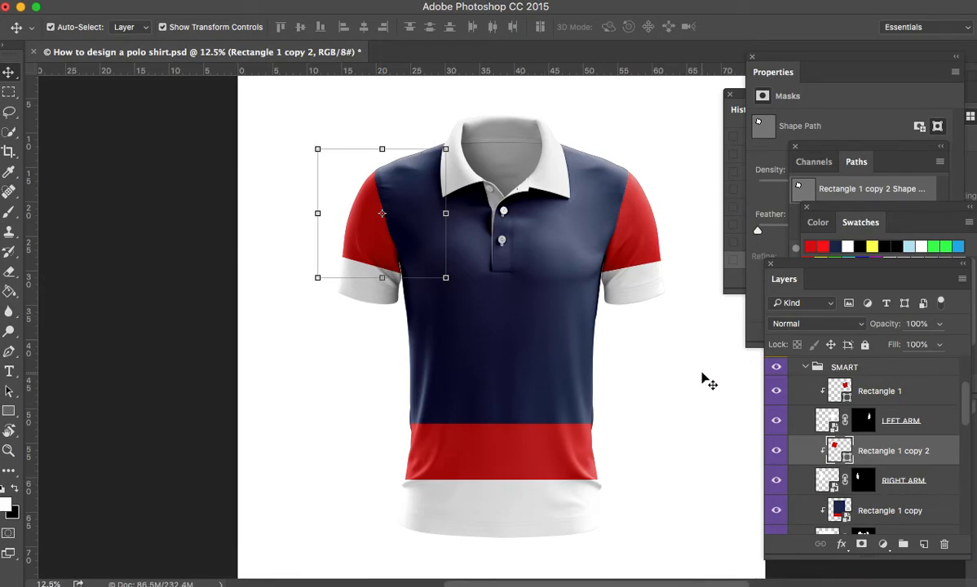
Hide the T-SHIRT COLOR layer and show the PARTS group.
key("a")
key("v")
left_click(678, 333)
left_click(644, 292)
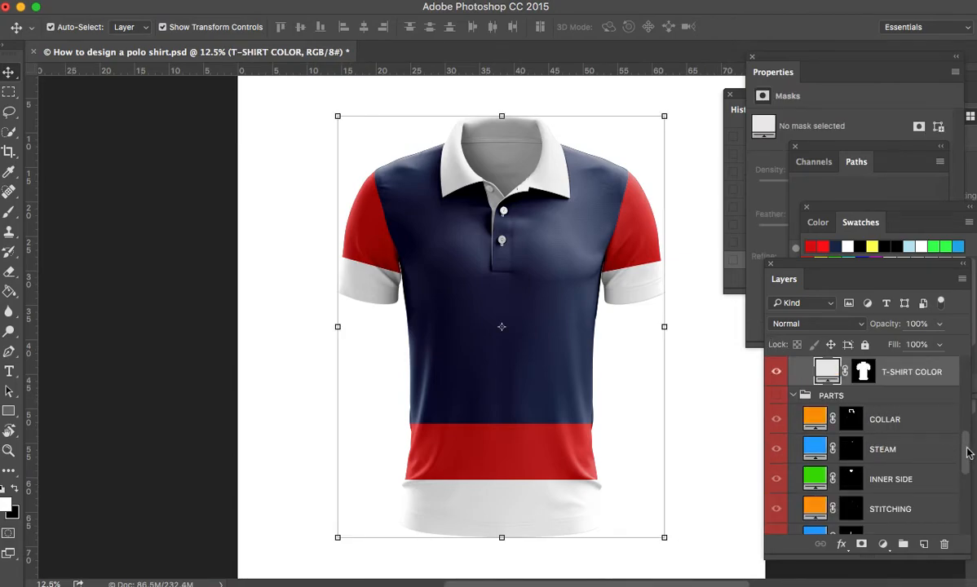
scroll(968, 452, "up", 1)
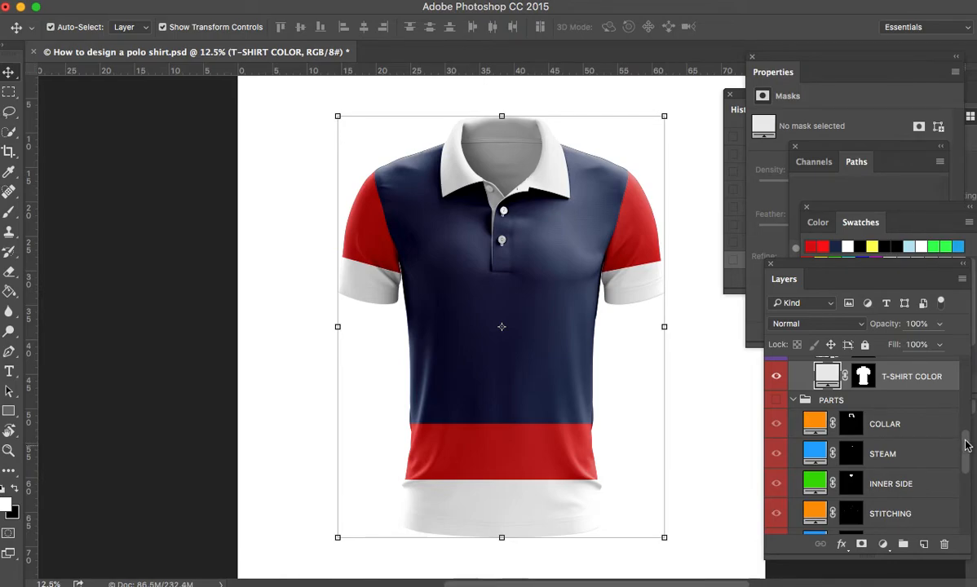
left_click_drag(966, 447, 968, 432)
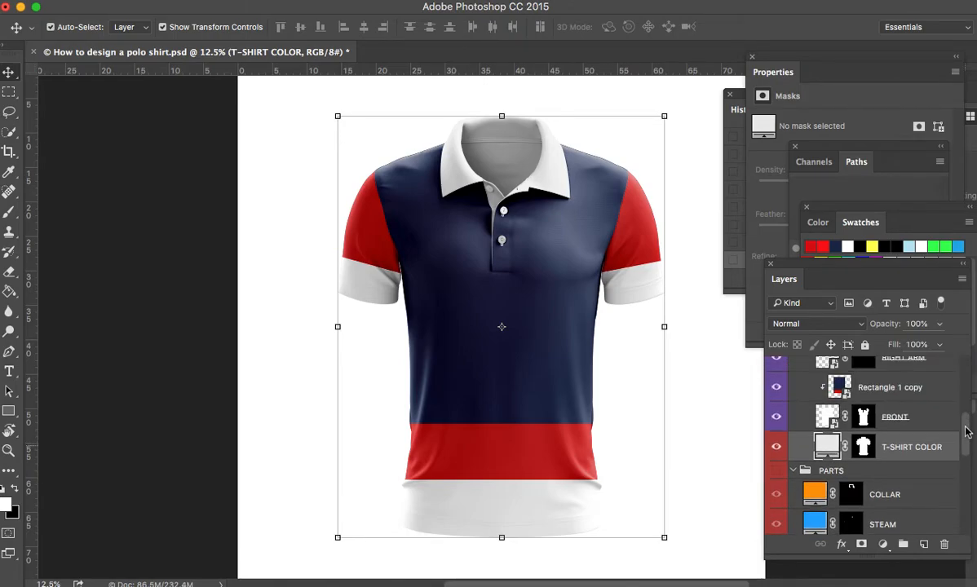
left_click(777, 449)
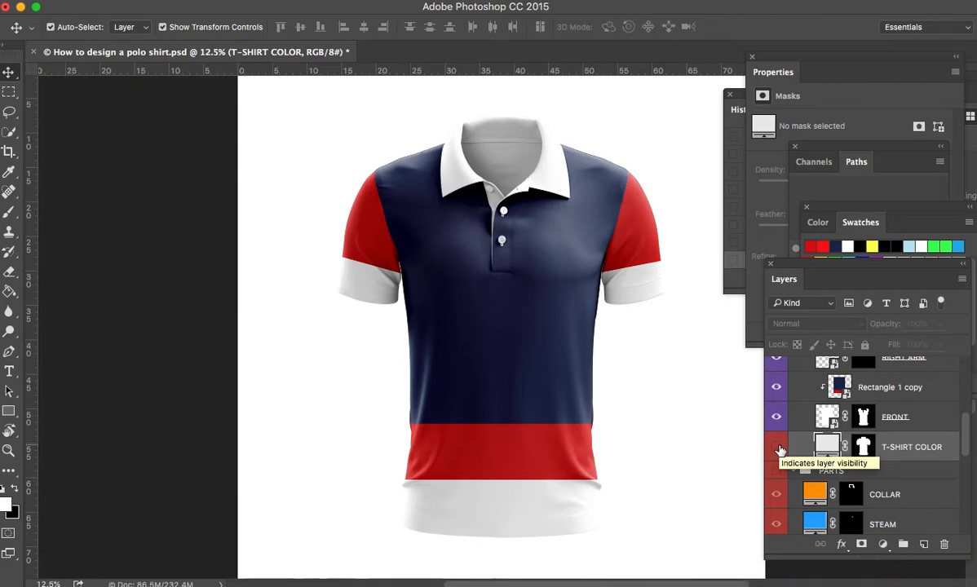
left_click(776, 471)
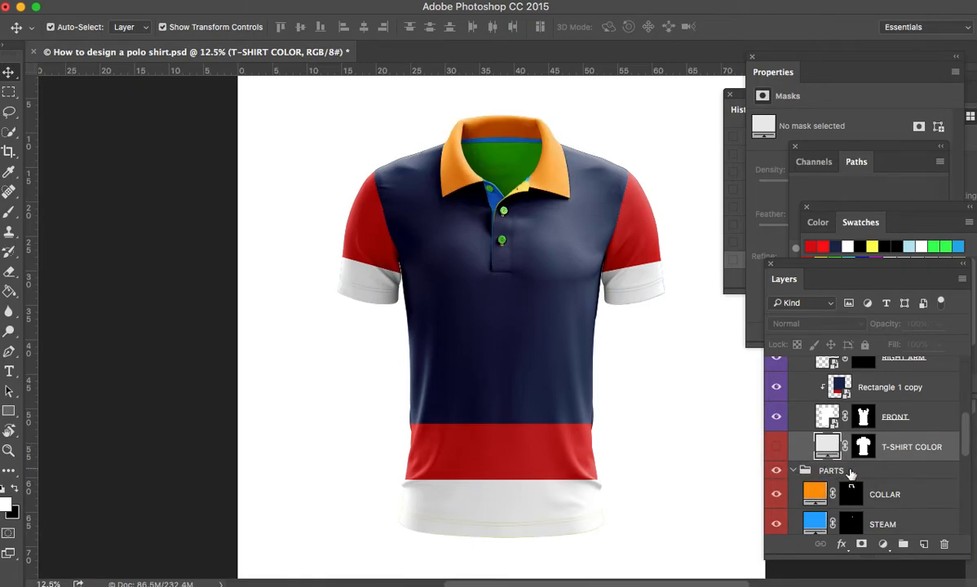
Hide the SLEEVE, BACK, FRONT, BOTTON, COLLAR SIDE, STITCHING, INNER SIDE and STEAM layers in the PARTS group.
left_click_drag(968, 441, 967, 499)
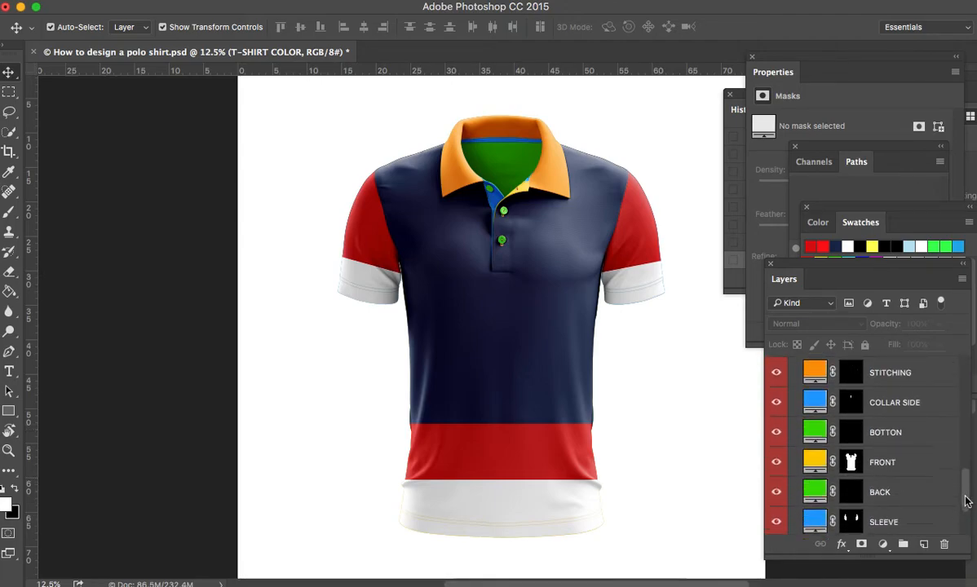
left_click(776, 492)
left_click(776, 463)
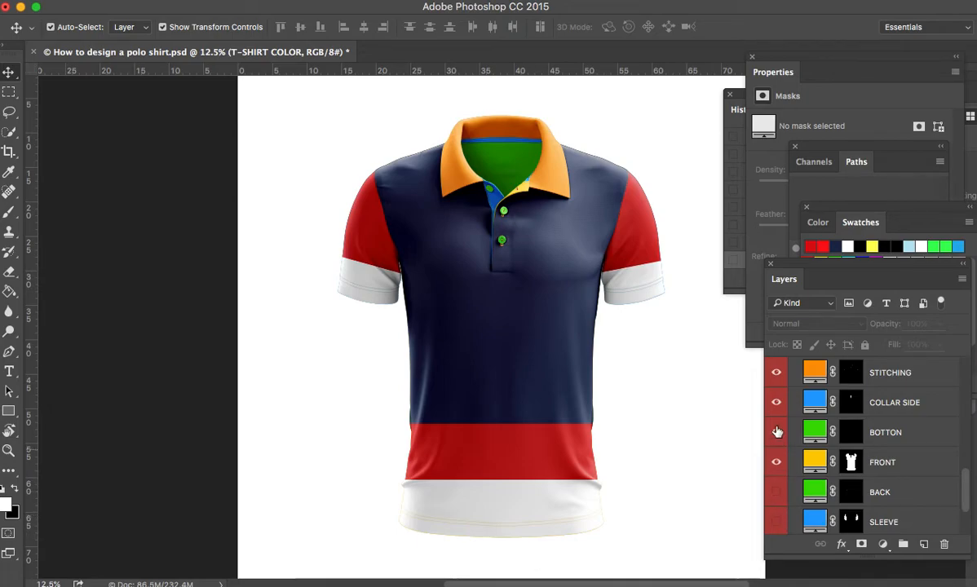
left_click(777, 432)
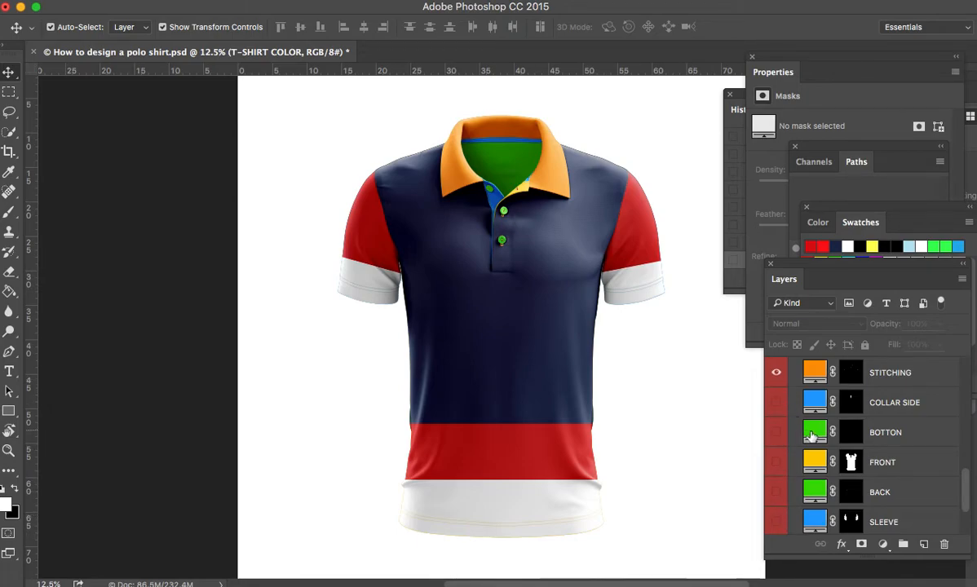
scroll(963, 514, "down", 2)
scroll(966, 499, "up", 1)
left_click_drag(966, 498, 967, 461)
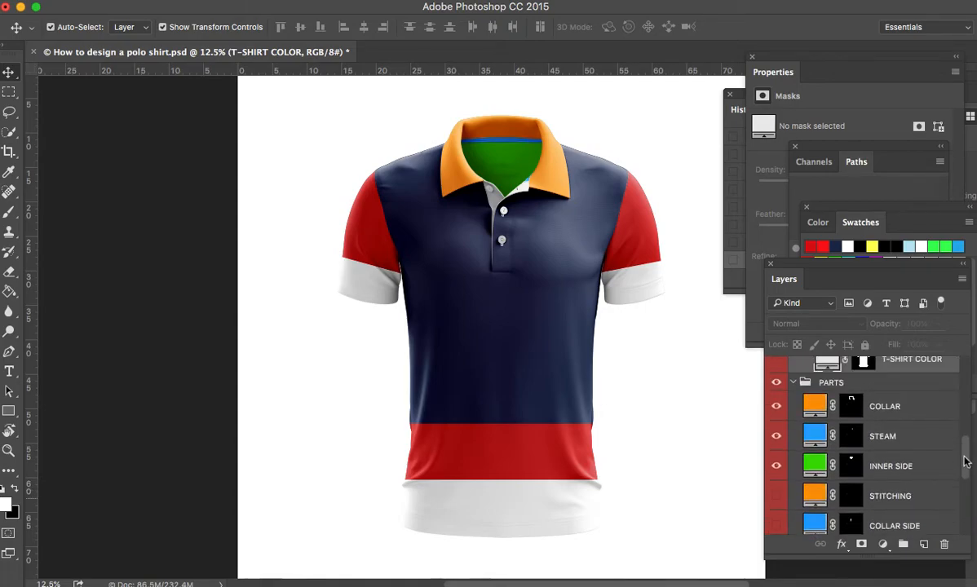
left_click(775, 437)
Change the COLLAR layer's fill color to the navy swatch, 1a2951.
left_click(815, 406)
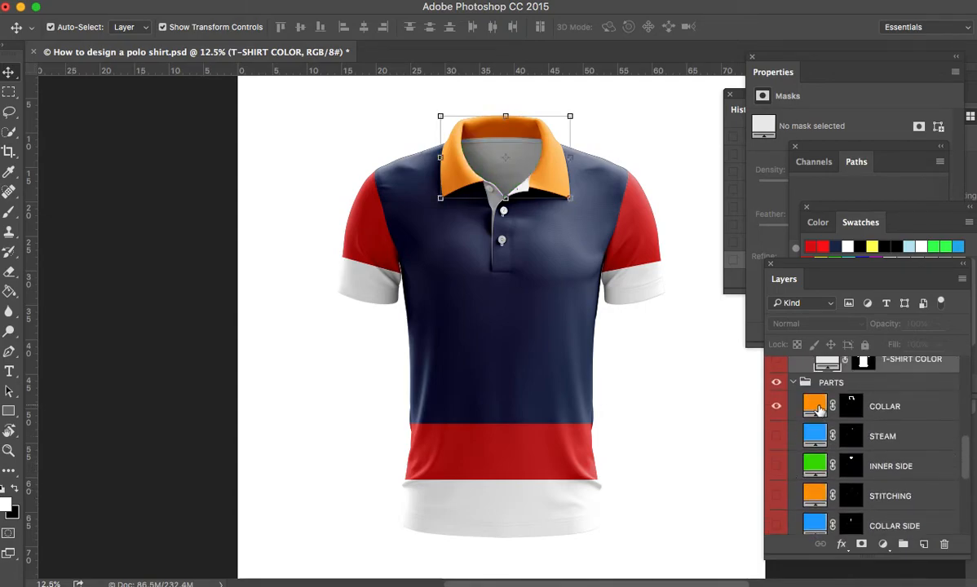
double_click(815, 403)
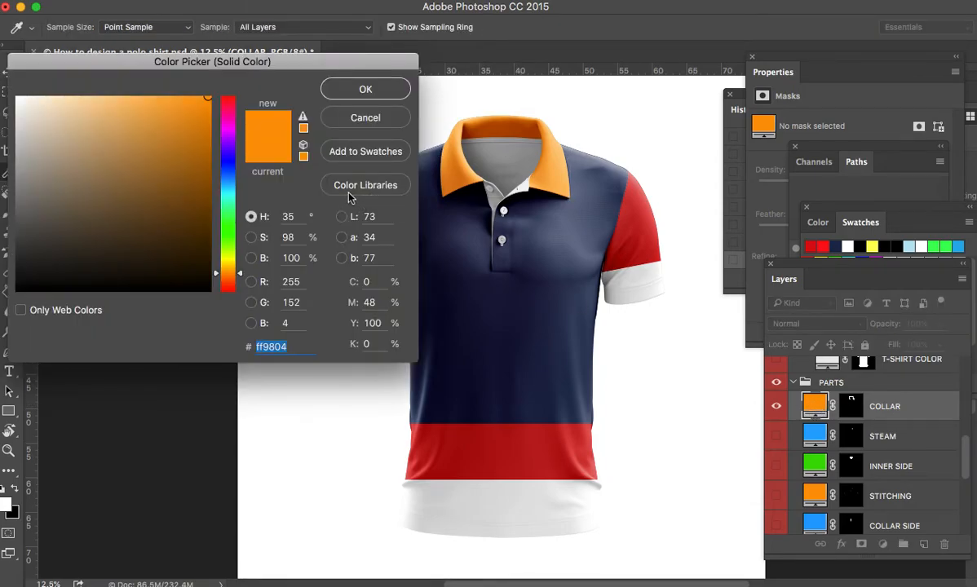
left_click(837, 246)
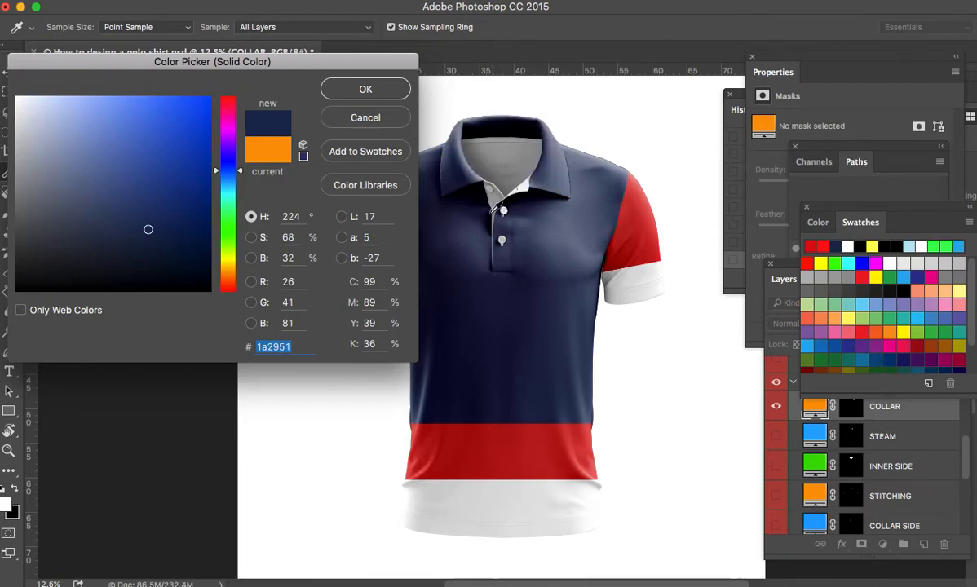
left_click(365, 91)
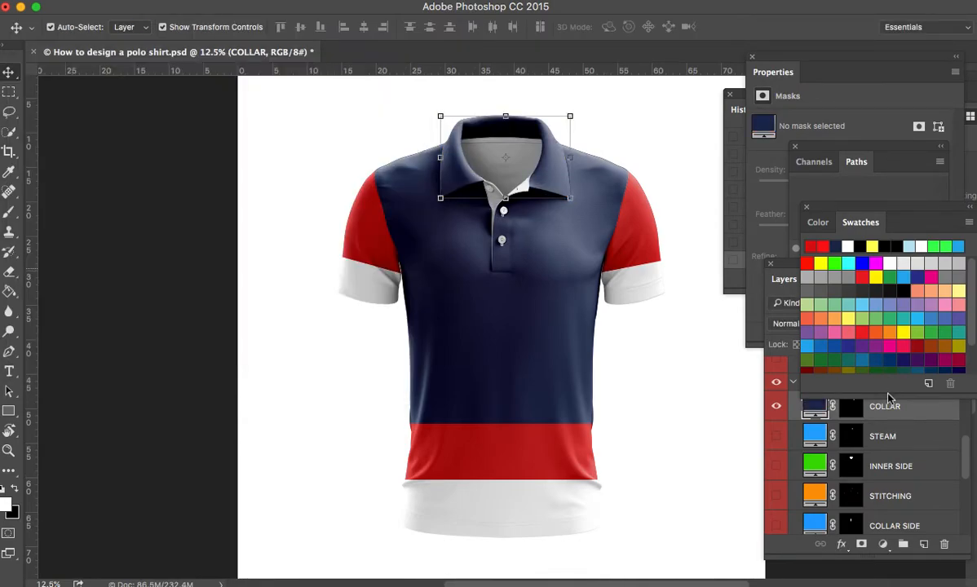
Show the INNER SIDE layer and change its fill color to the same navy swatch as the collar.
left_click(816, 439)
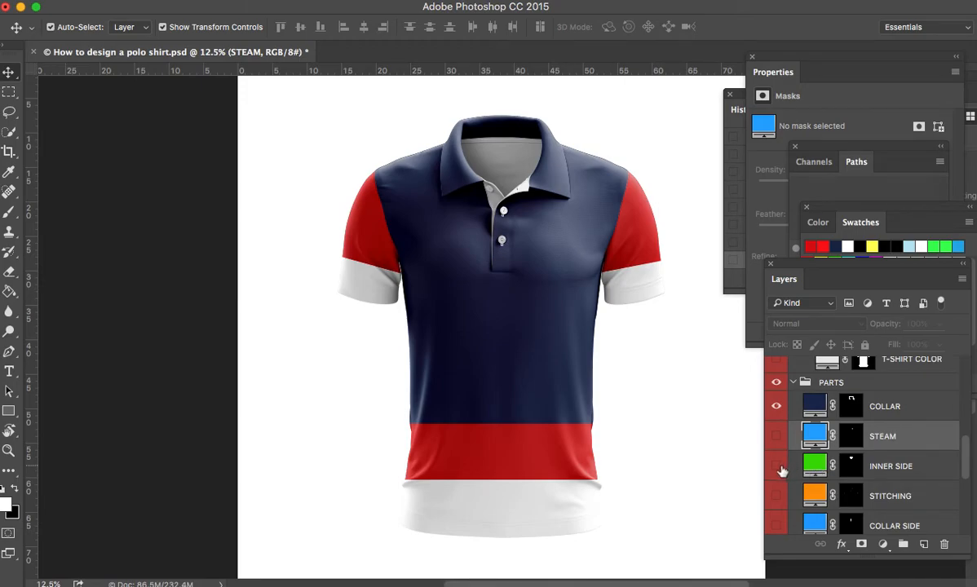
left_click(807, 470)
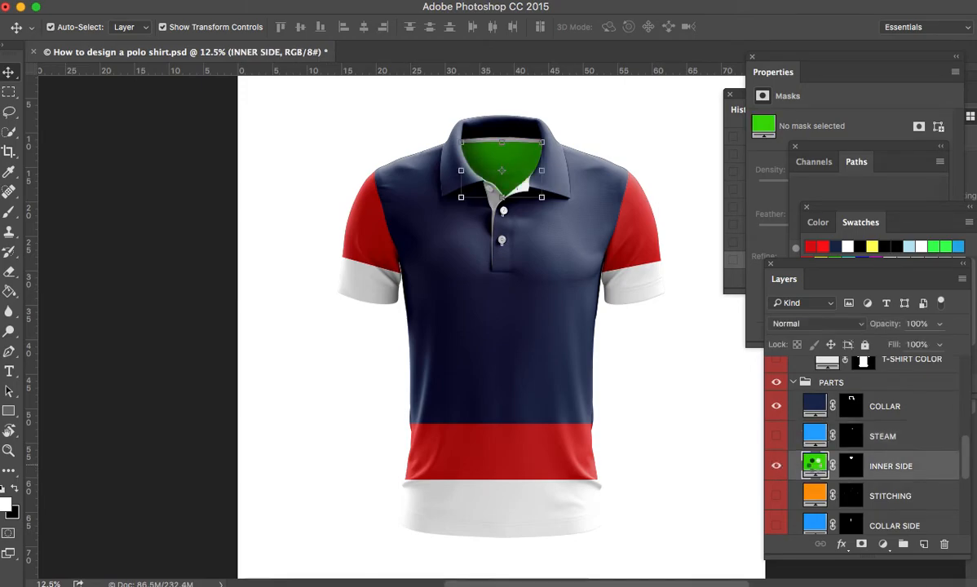
double_click(815, 466)
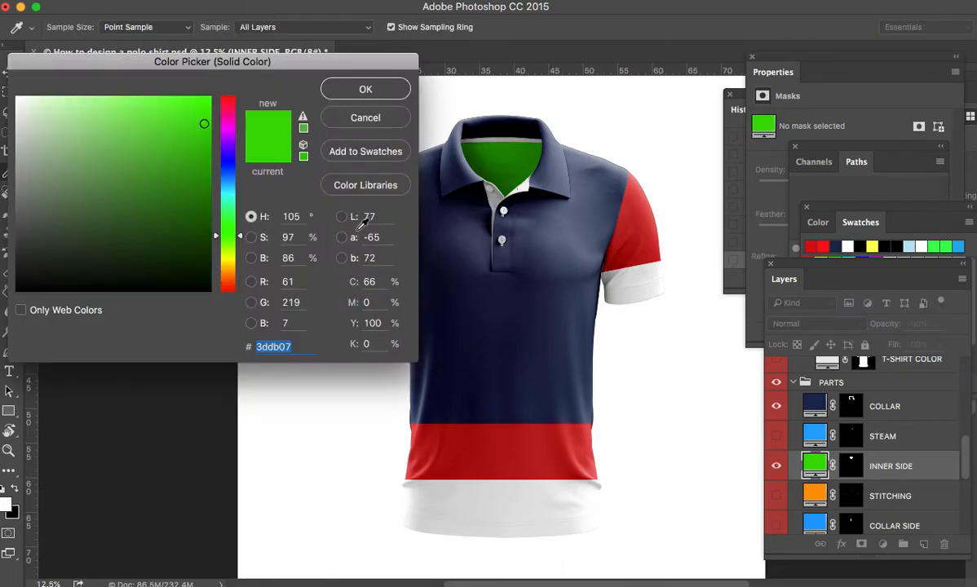
left_click(836, 247)
left_click(376, 89)
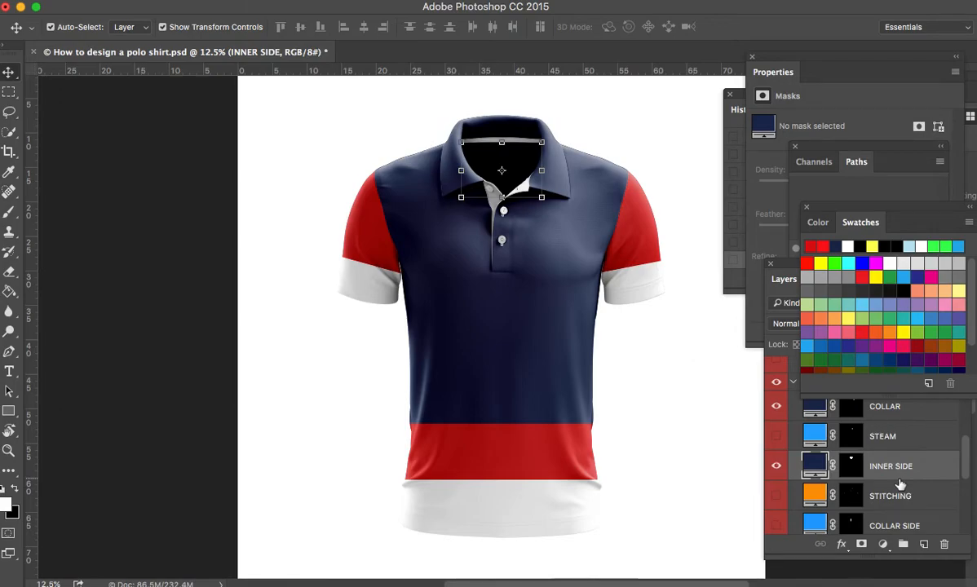
Show the COLLAR SIDE layer and set its fill color to navy, 1a2951.
left_click(965, 472)
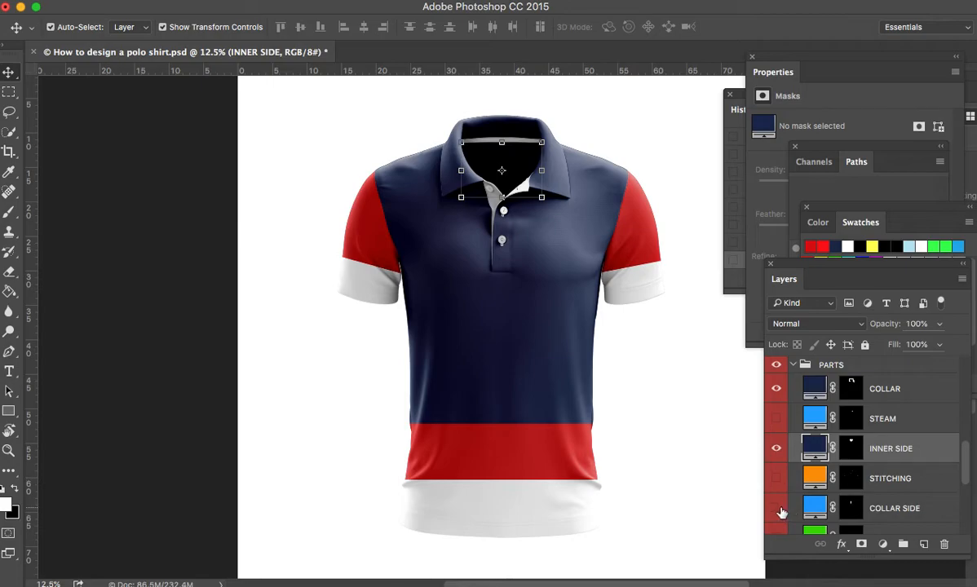
left_click(777, 508)
left_click(824, 508)
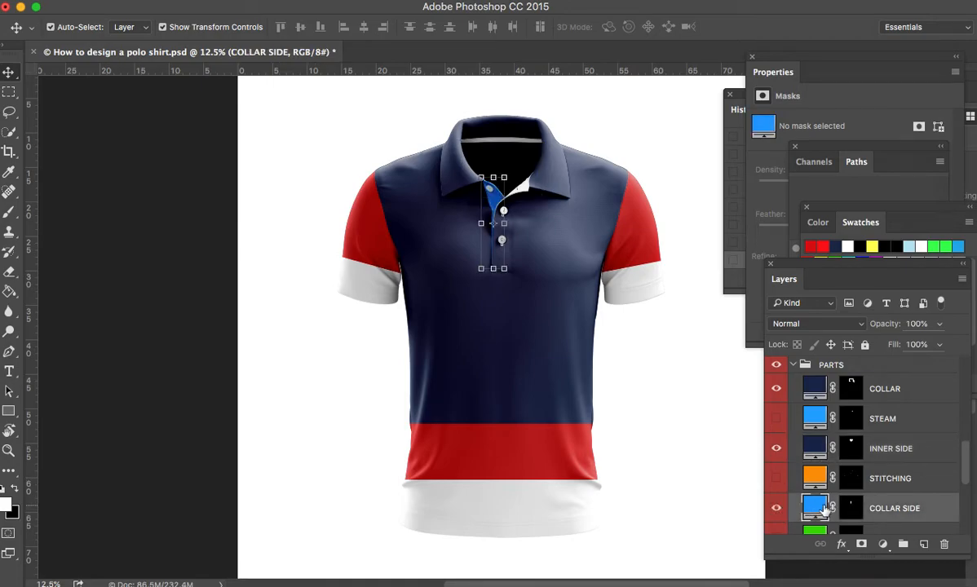
double_click(814, 508)
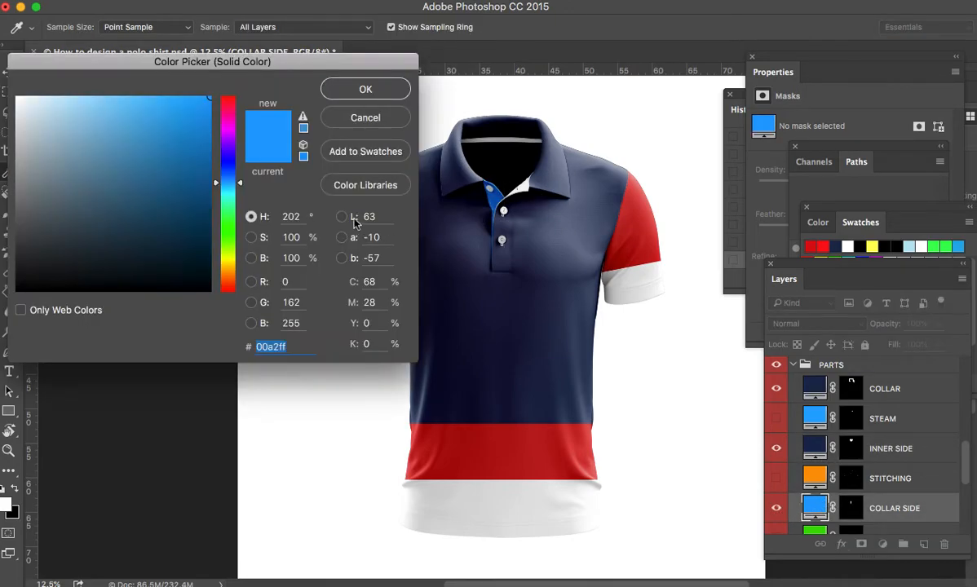
left_click(835, 247)
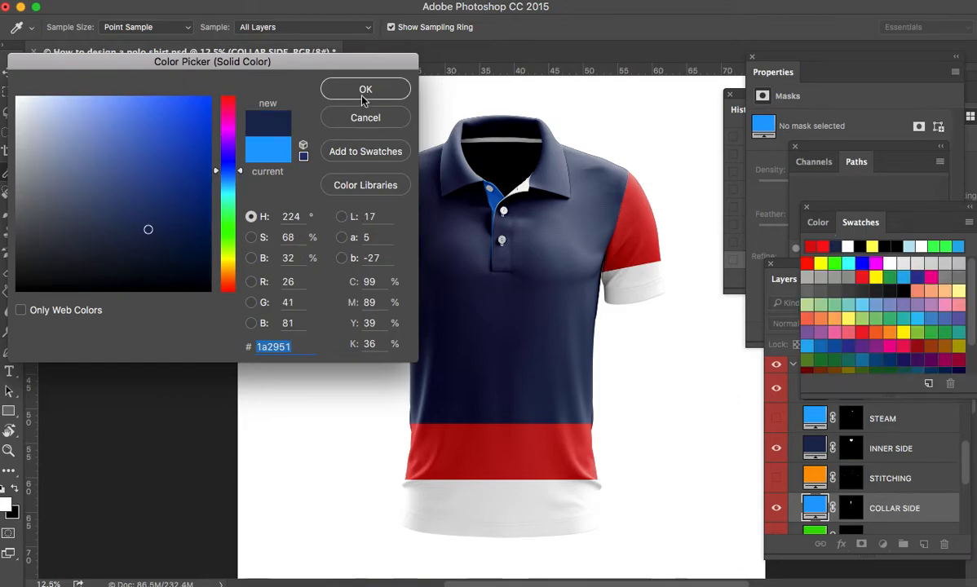
left_click(364, 94)
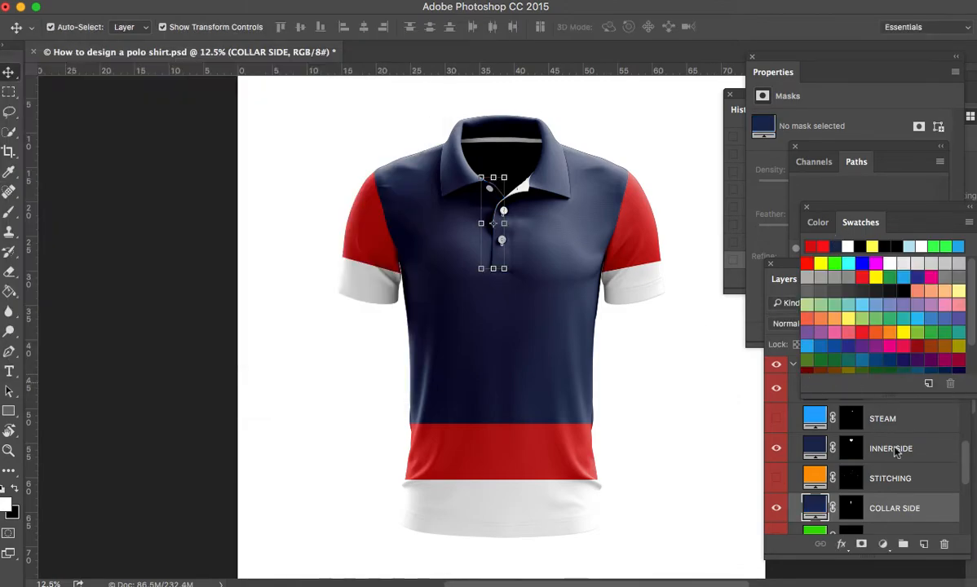
Show the FRONT color layer in the PARTS group and change its fill to the navy swatch.
scroll(905, 453, "down", 2)
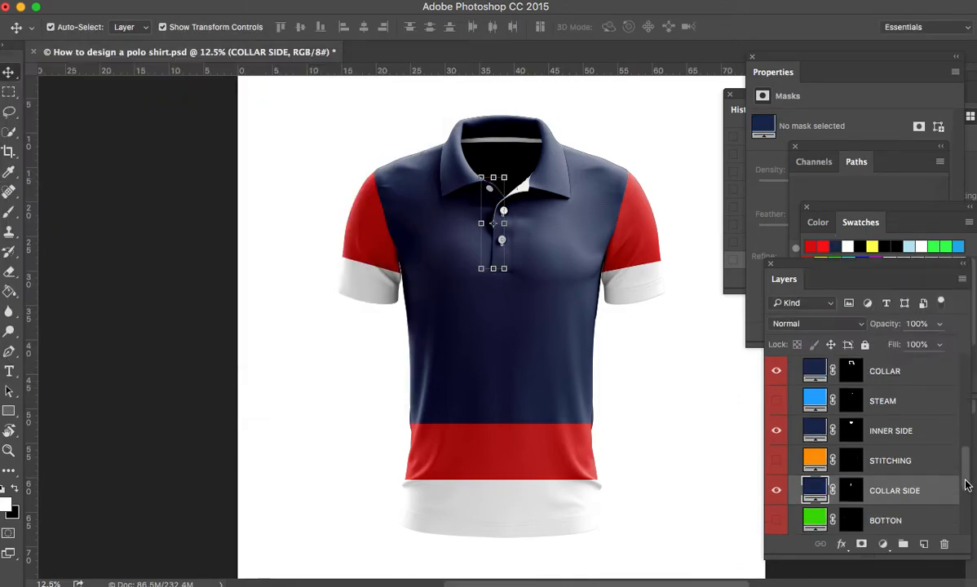
left_click(777, 531)
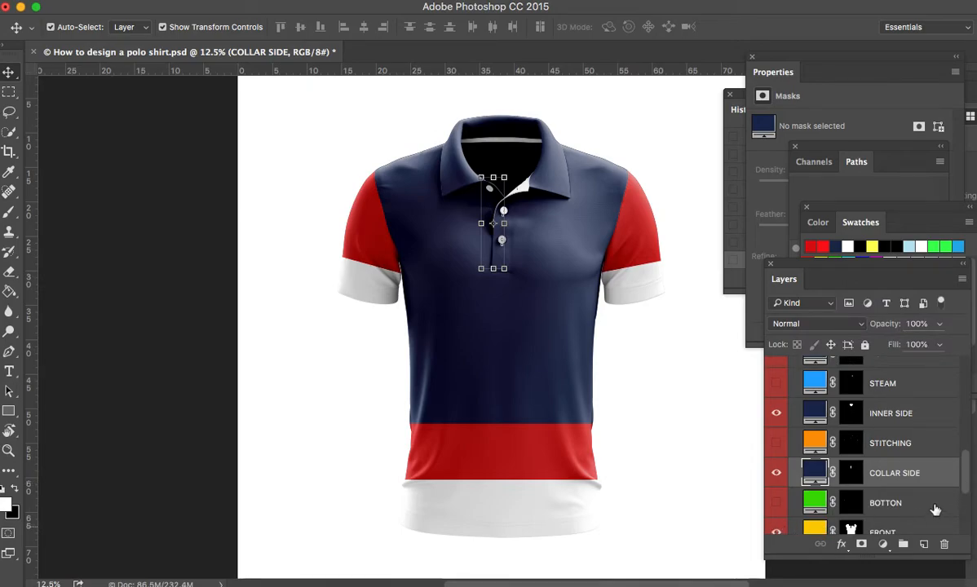
scroll(903, 452, "down", 1)
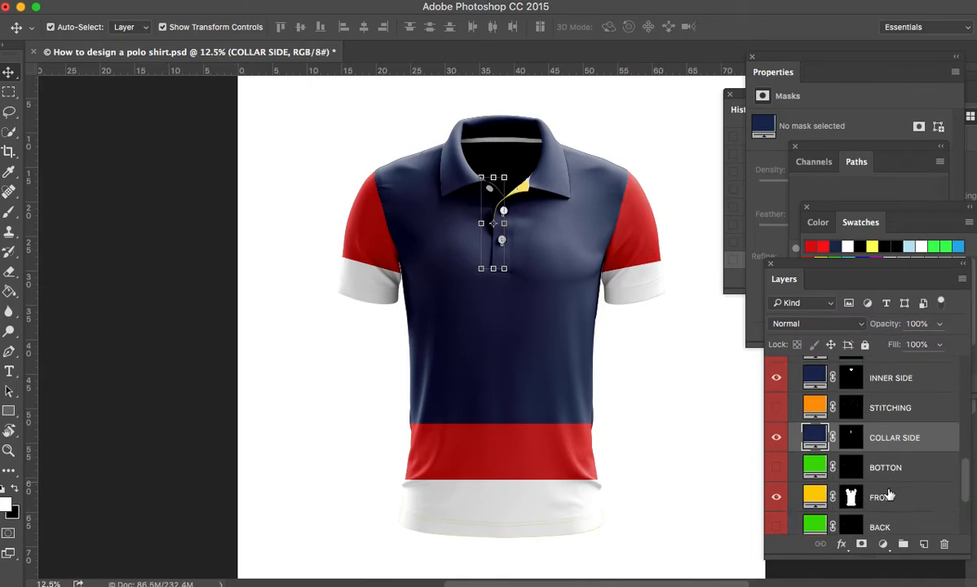
left_click(815, 499)
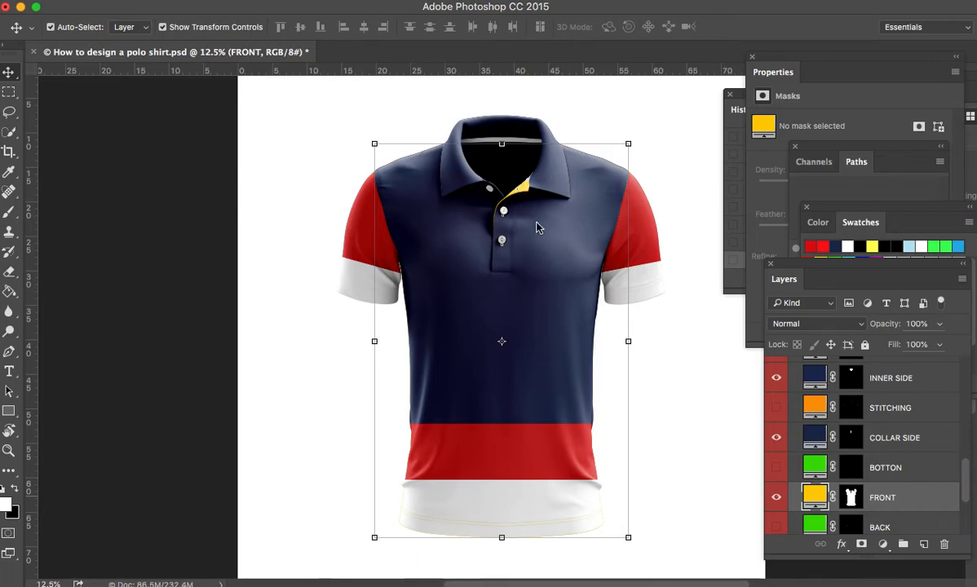
left_click(832, 247)
left_click(365, 89)
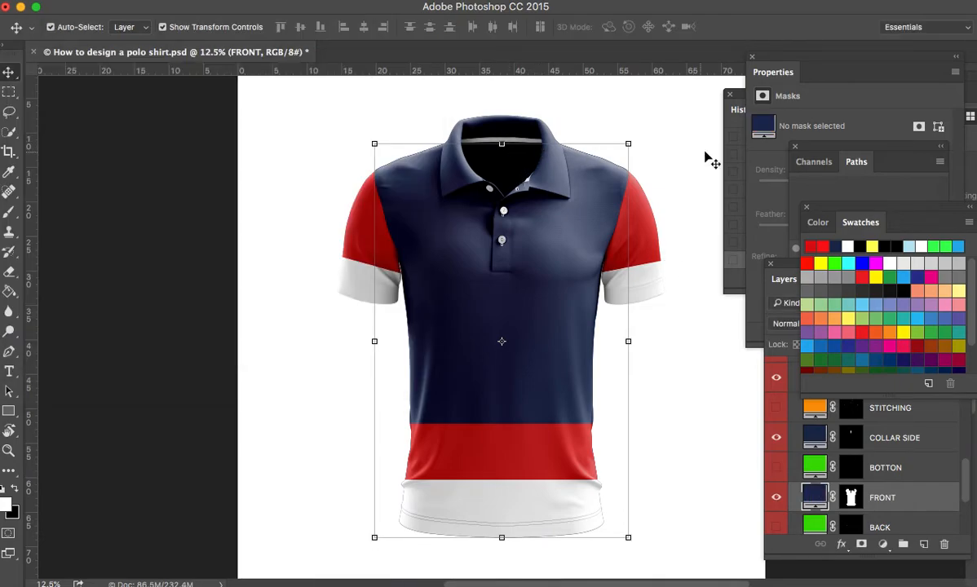
left_click(680, 207)
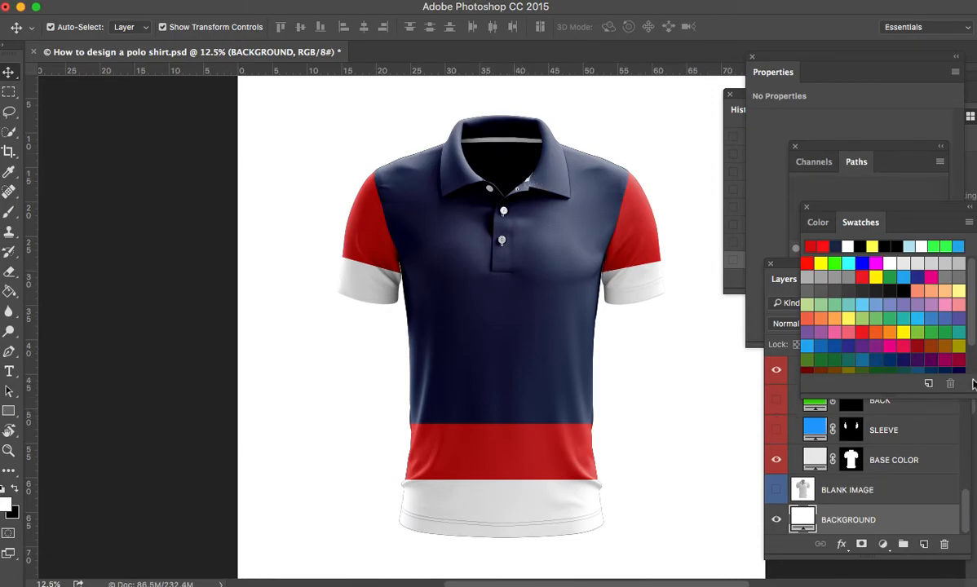
Target the FRONT color layer's mask and make a rectangular selection around the shirt's white bottom hem.
left_click(969, 509)
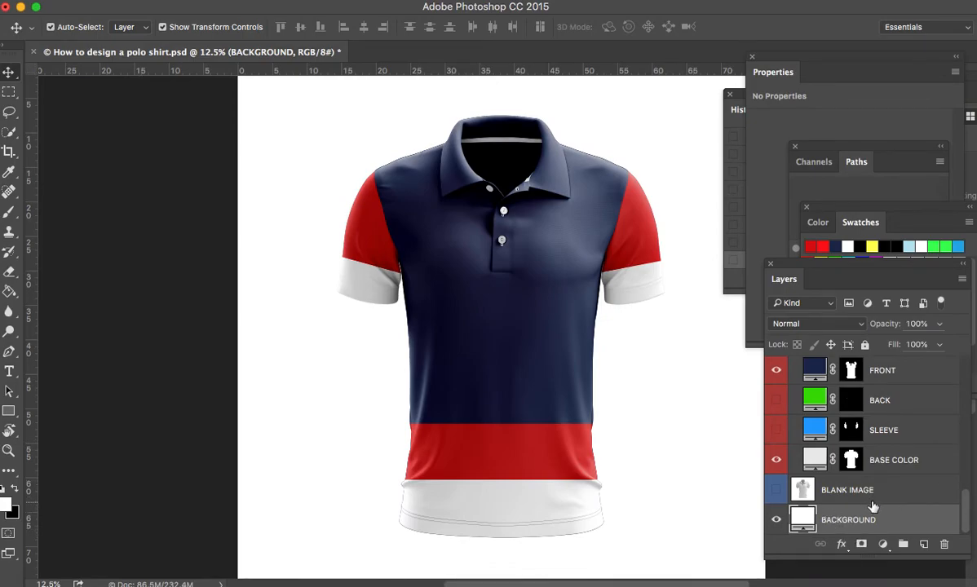
scroll(815, 494, "up", 3)
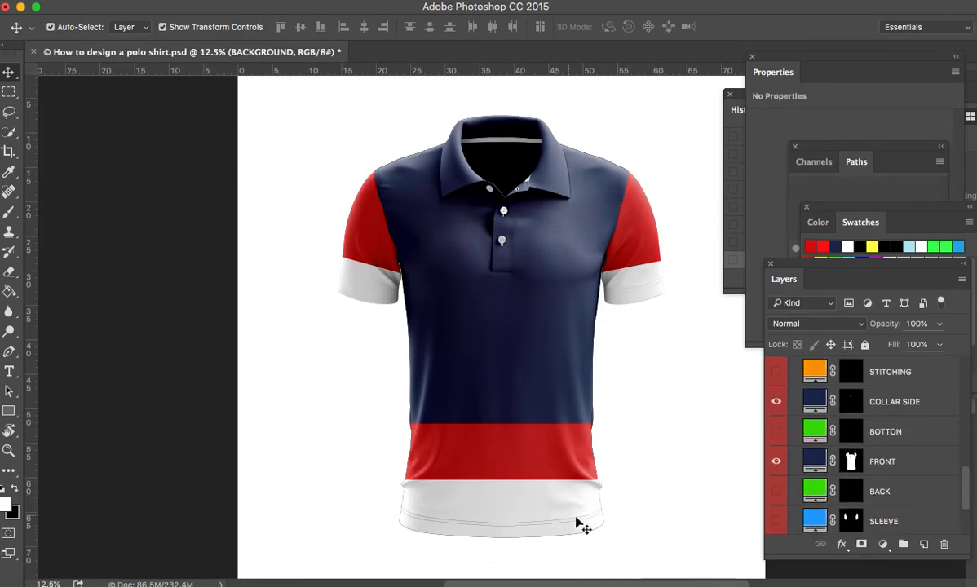
key("z")
left_click_drag(567, 523, 569, 523)
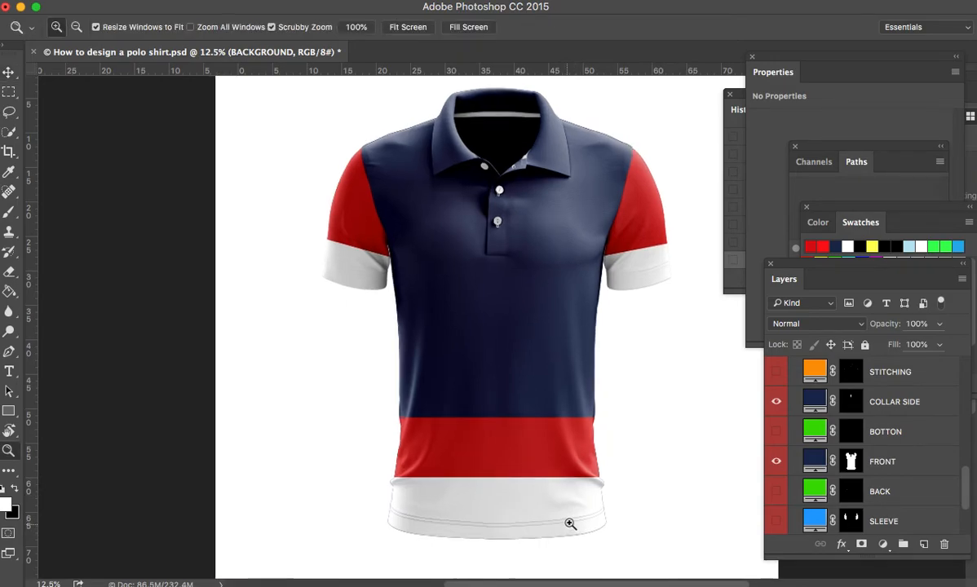
left_click(570, 523)
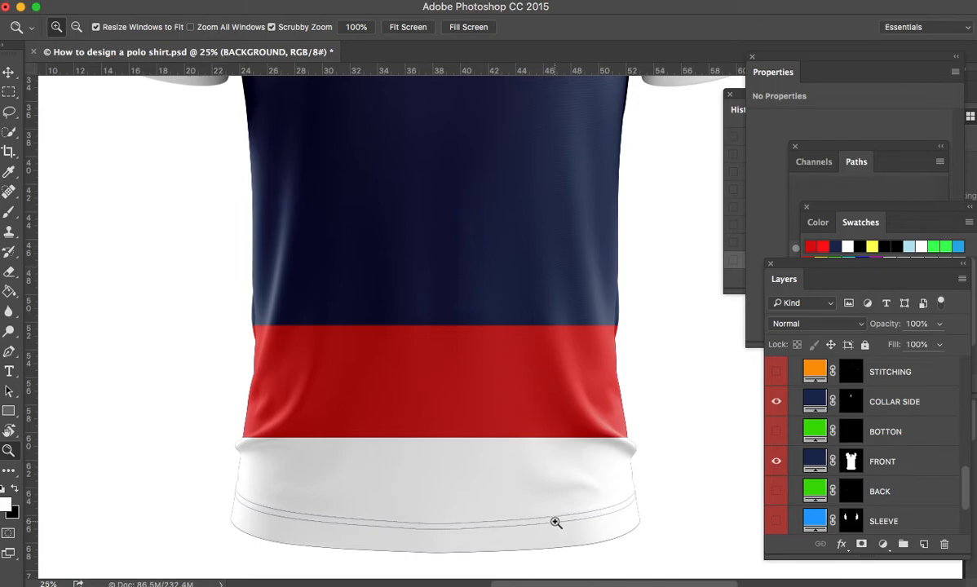
left_click(776, 491)
left_click(545, 453, "alt")
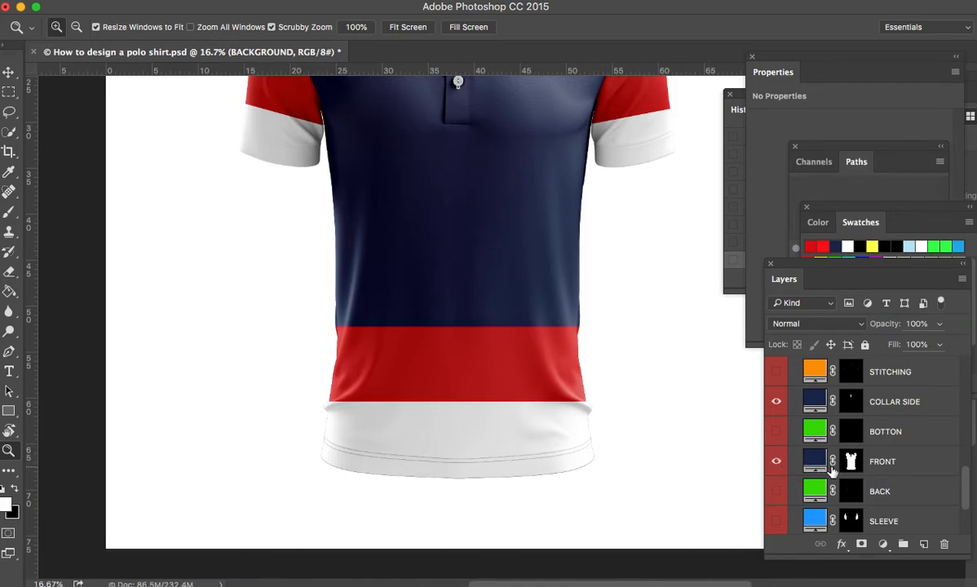
left_click(850, 461)
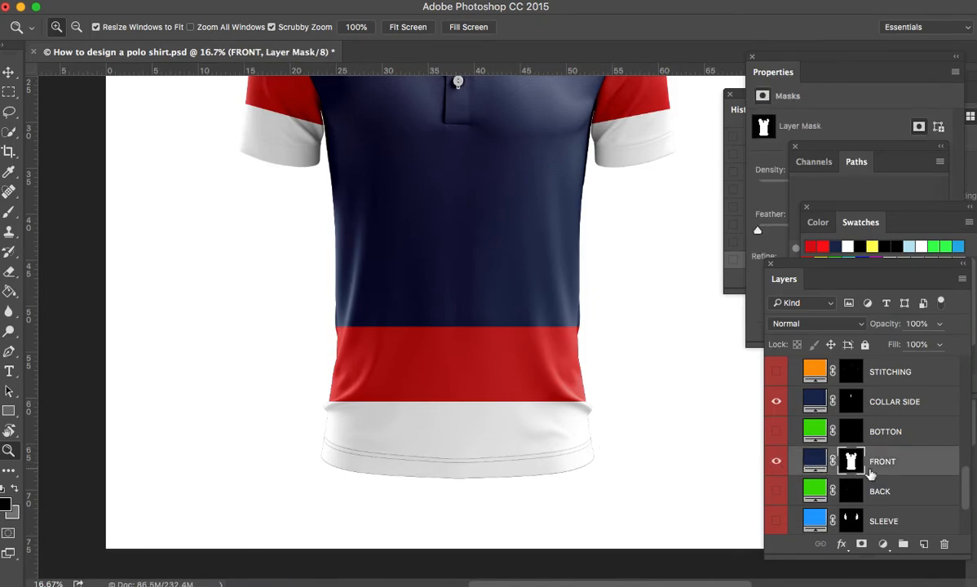
left_click(8, 92)
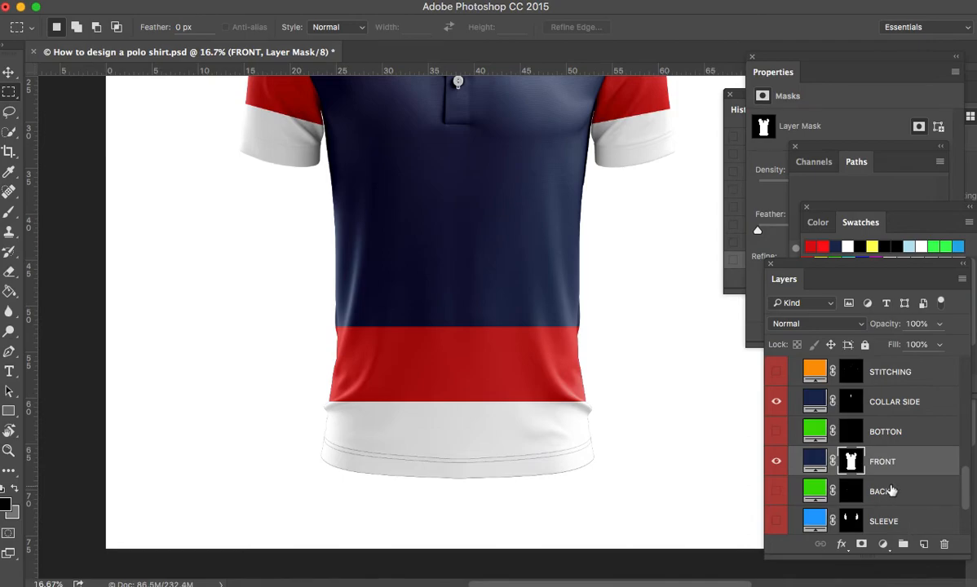
left_click_drag(294, 427, 620, 491)
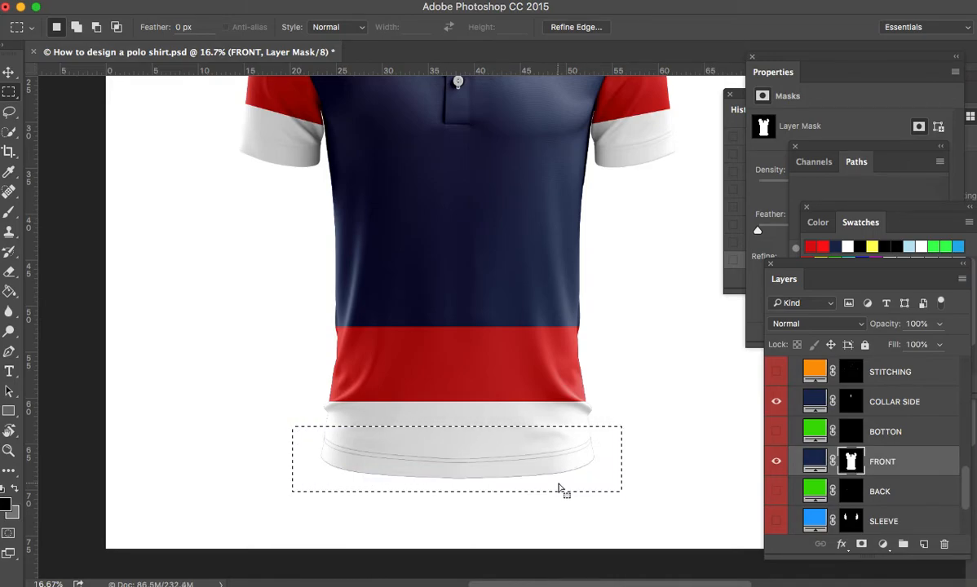
Rasterize the FRONT color layer and erase its navy outline inside the hem selection with an 80 px Eraser brush.
key("e")
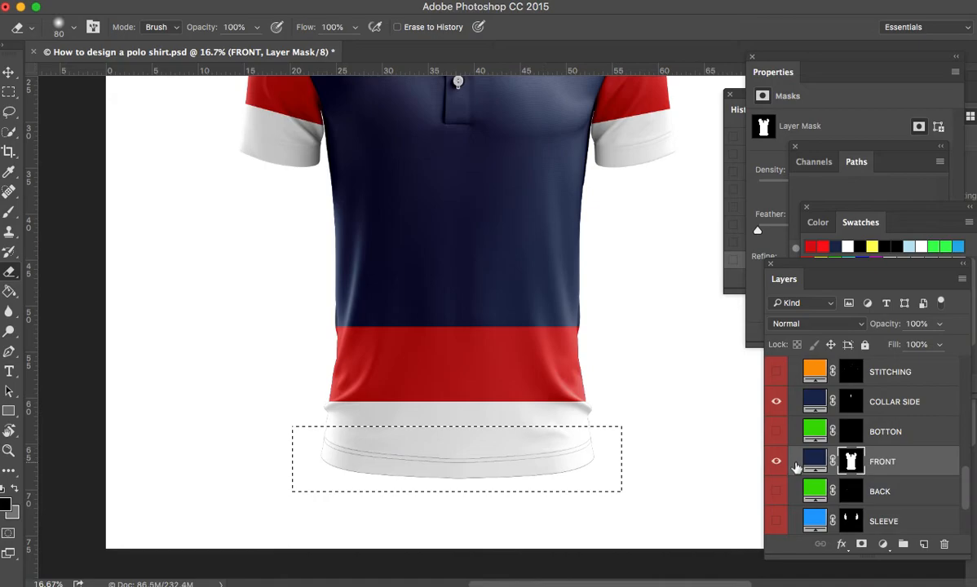
key("z")
left_click(554, 463)
left_click(537, 458)
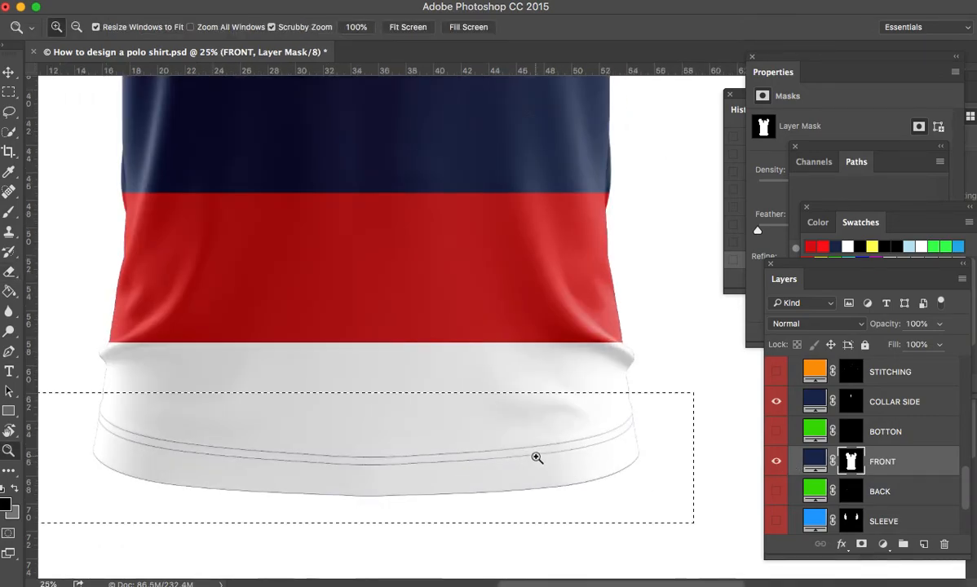
left_click(537, 458)
left_click(536, 458)
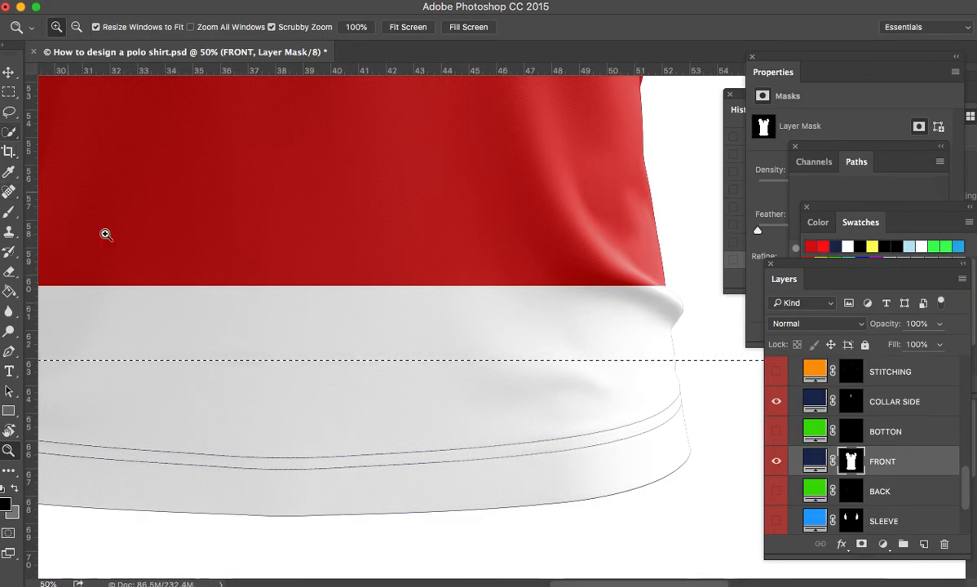
key("e")
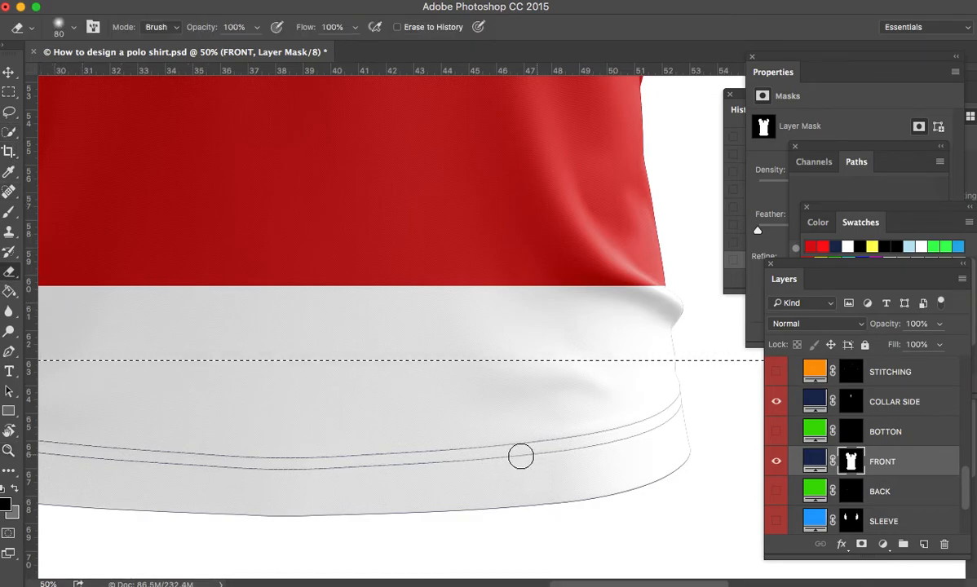
left_click(76, 31)
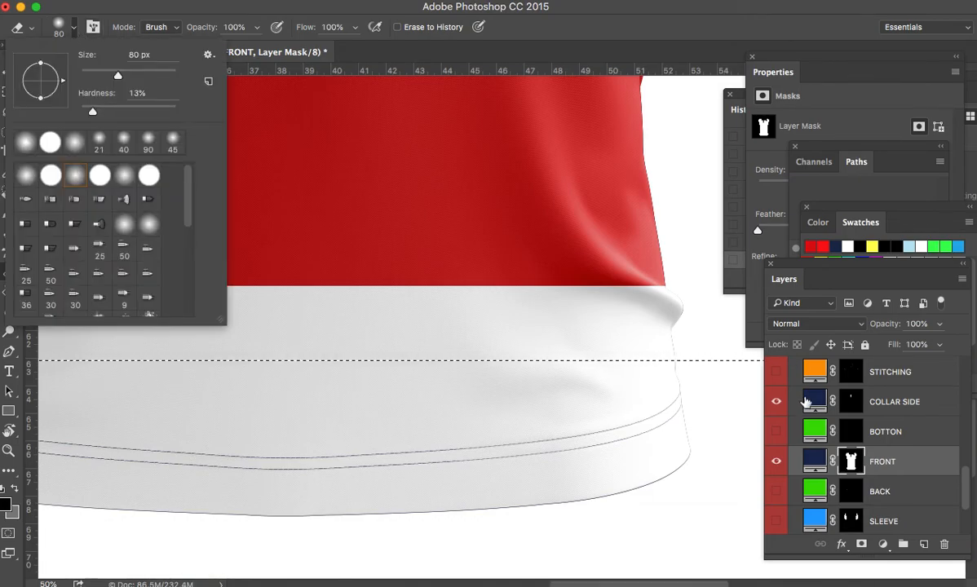
left_click(815, 464)
left_click(815, 464)
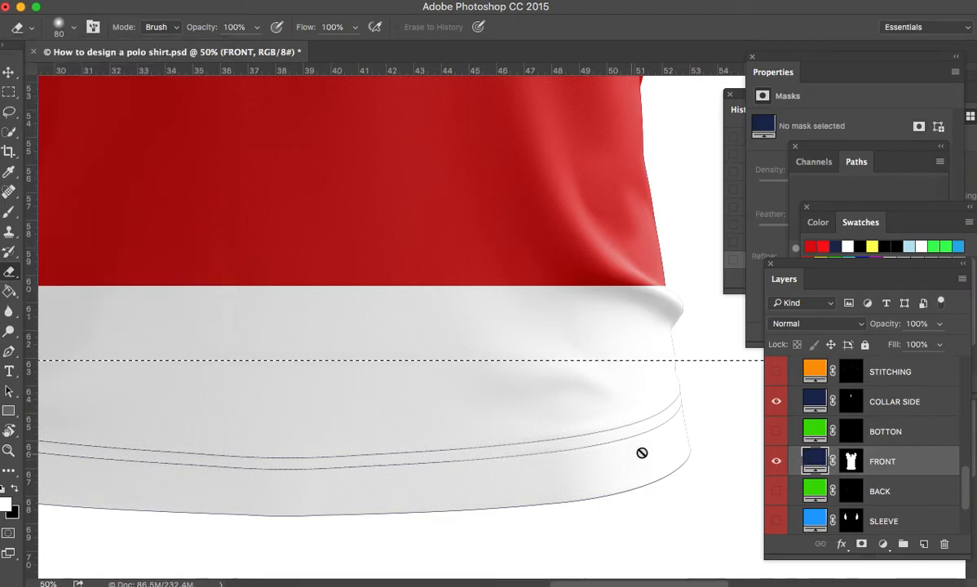
right_click(910, 463)
scroll(872, 518, "down", 3)
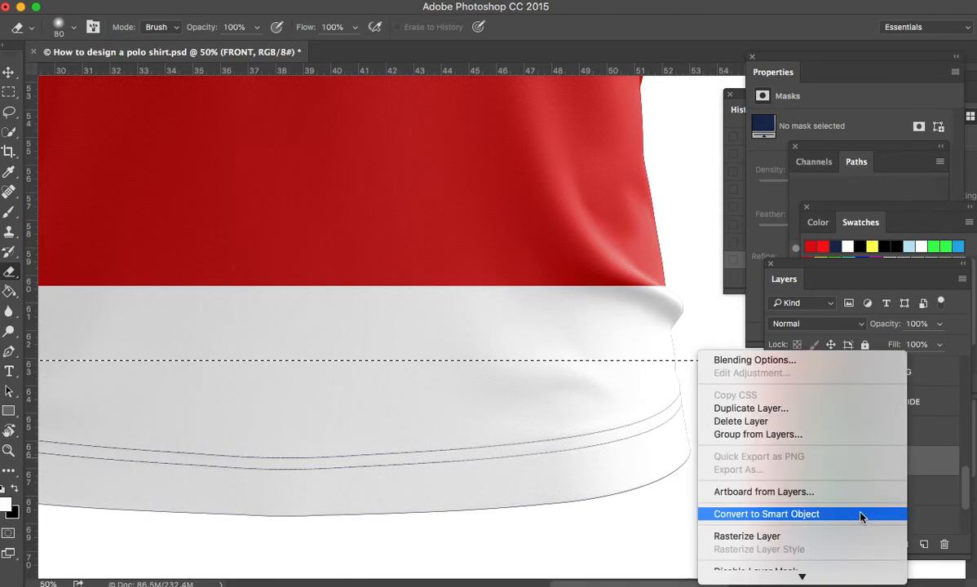
left_click(853, 536)
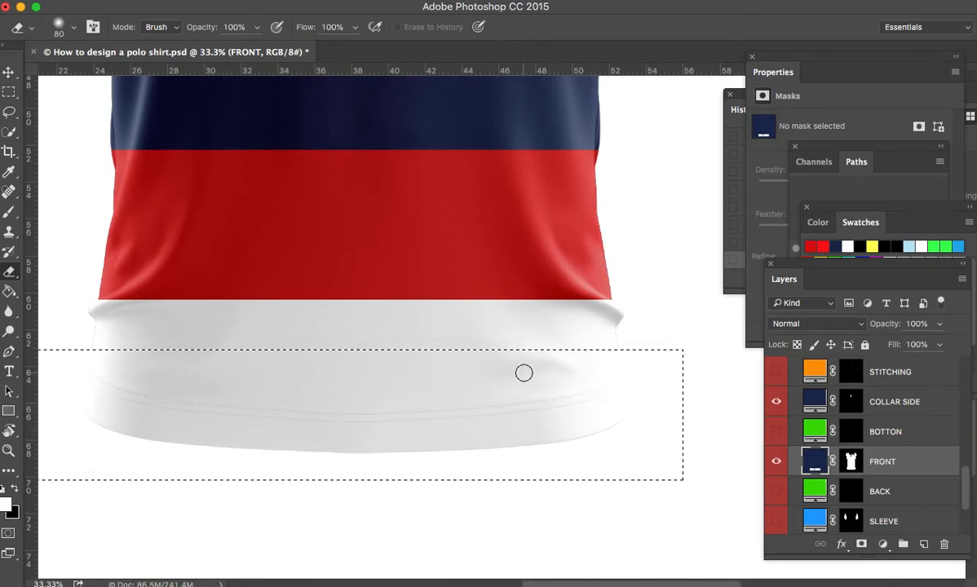
Clear the selection and inspect the hem edge and its stitching up close.
key("ctrl+d")
key("a")
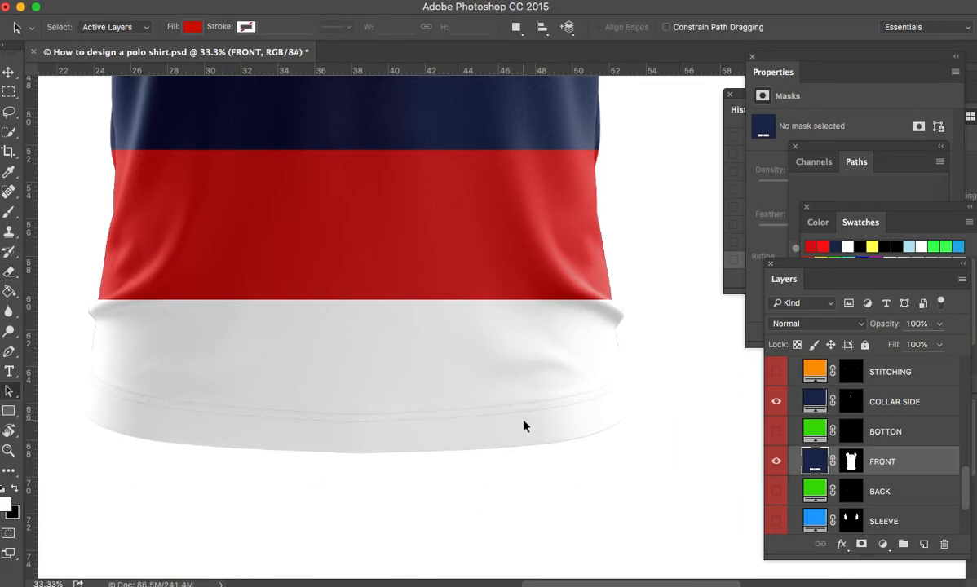
key("z")
left_click_drag(518, 447, 520, 447)
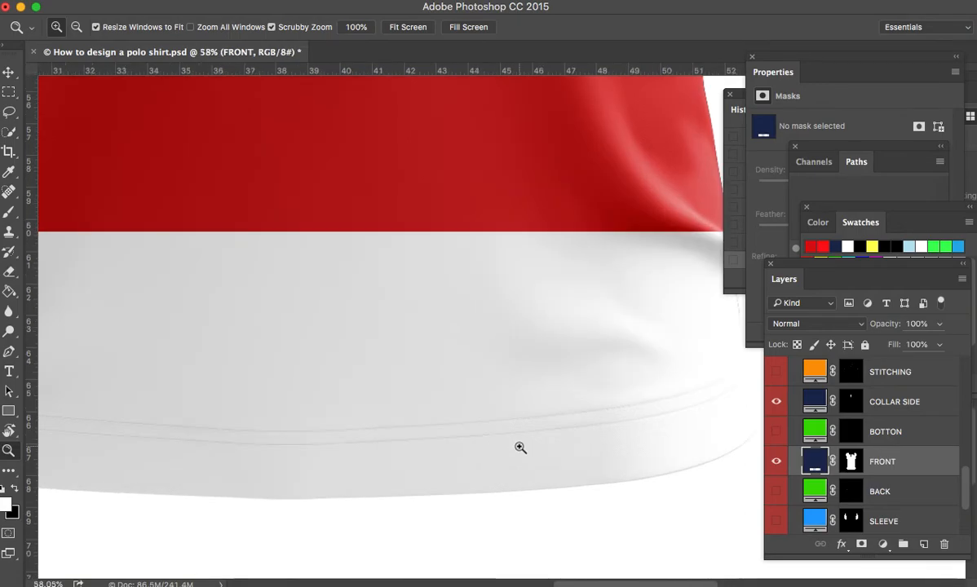
left_click_drag(583, 466, 598, 477)
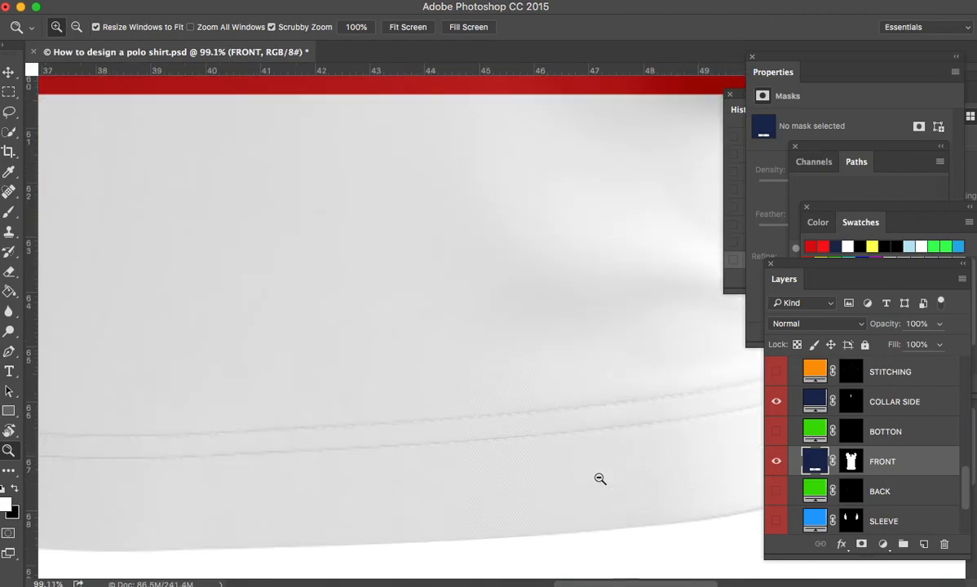
key("a")
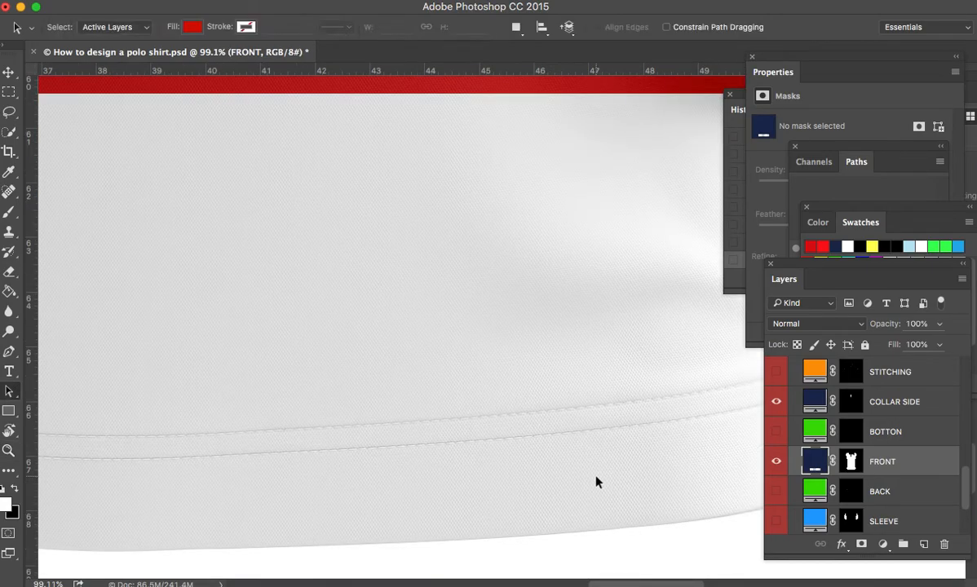
scroll(599, 482, "up", 5)
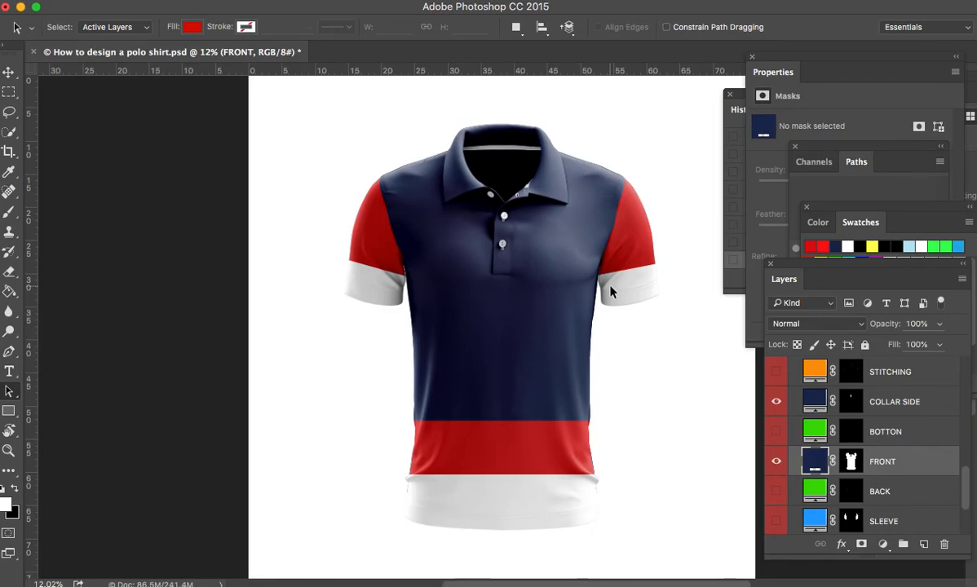
key("super+Tab")
key("super+Tab")
key("super+Tab")
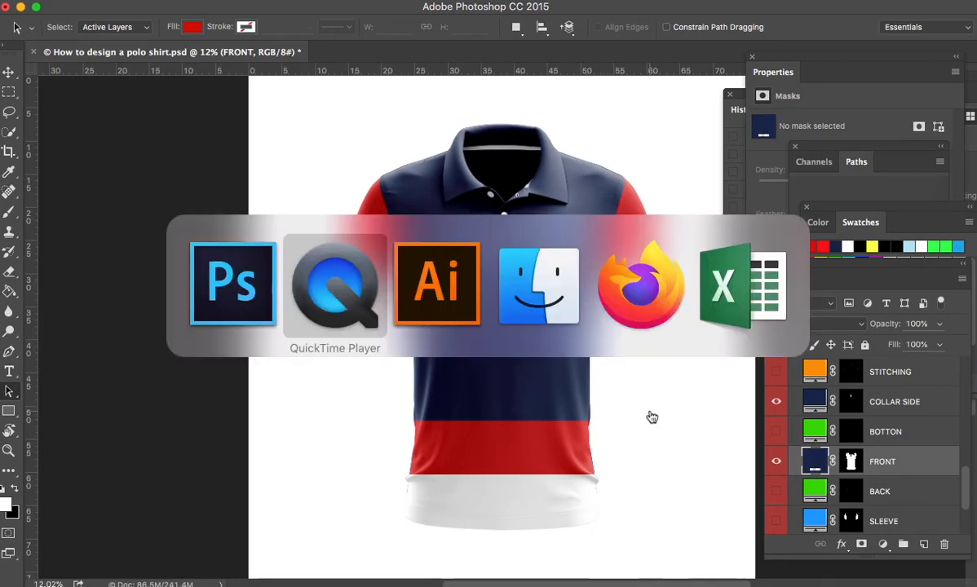
key("super+Tab")
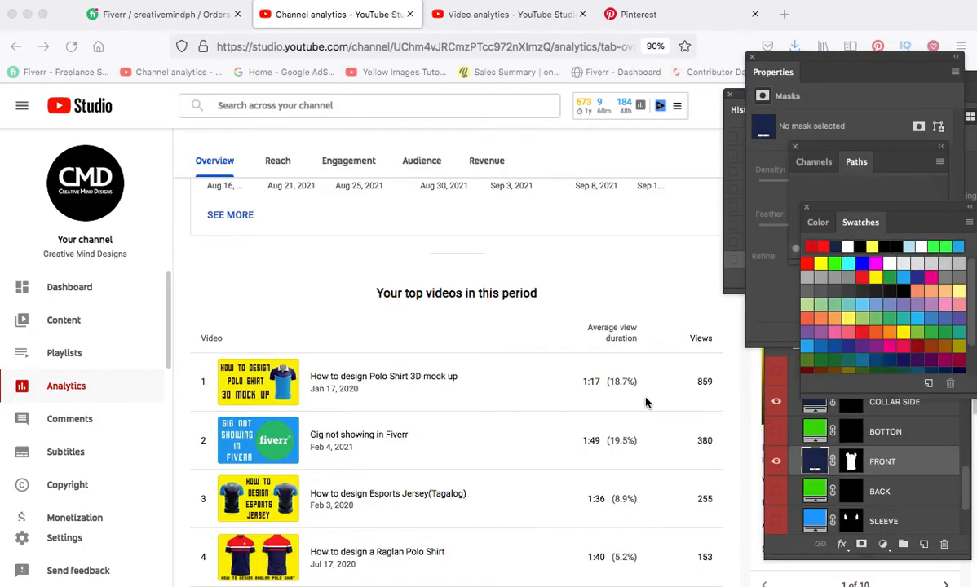
key("super+Tab")
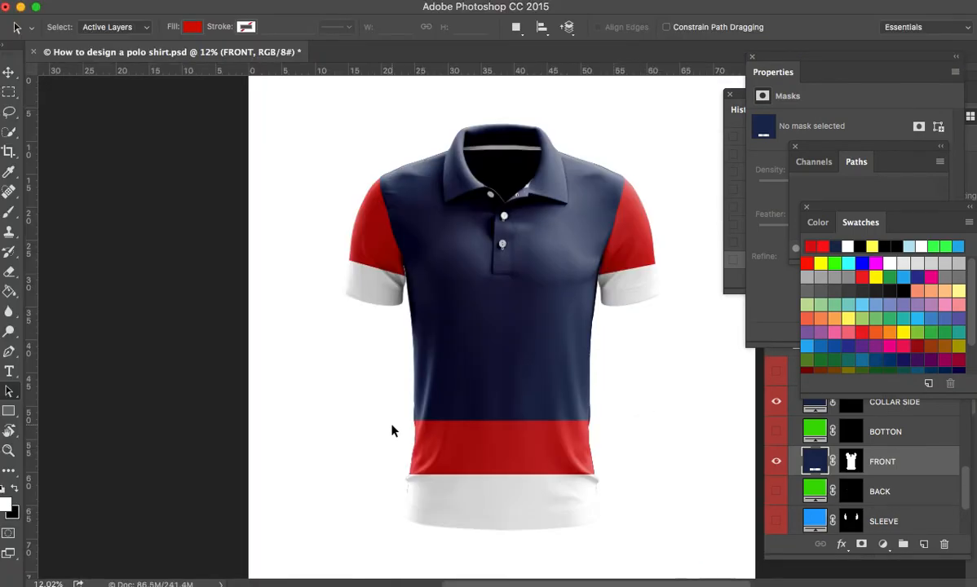
key("super+Tab")
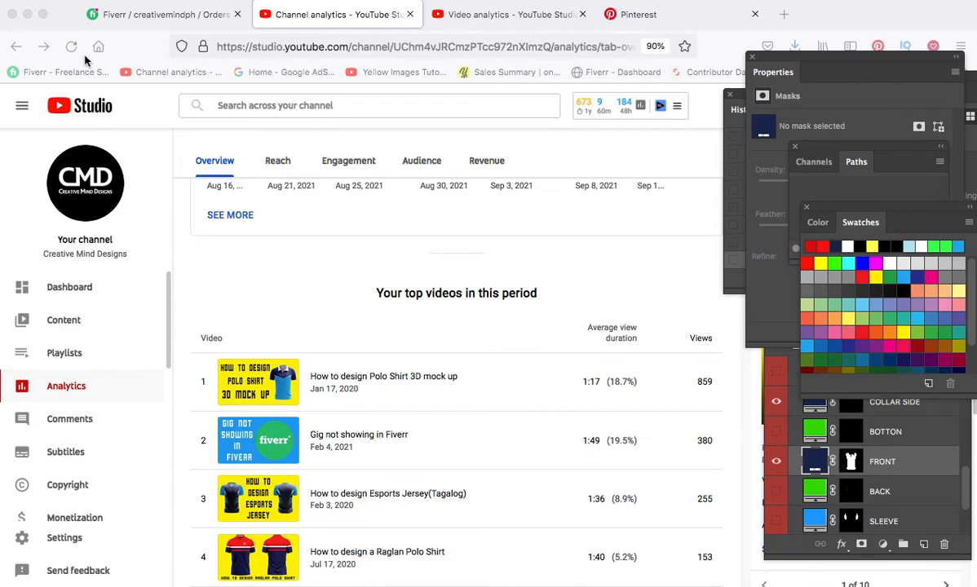
key("super+Tab")
Switch to Finder and place the logo file cmd copy.png from the Desktop into the polo shirt document.
mouse_move(180, 571)
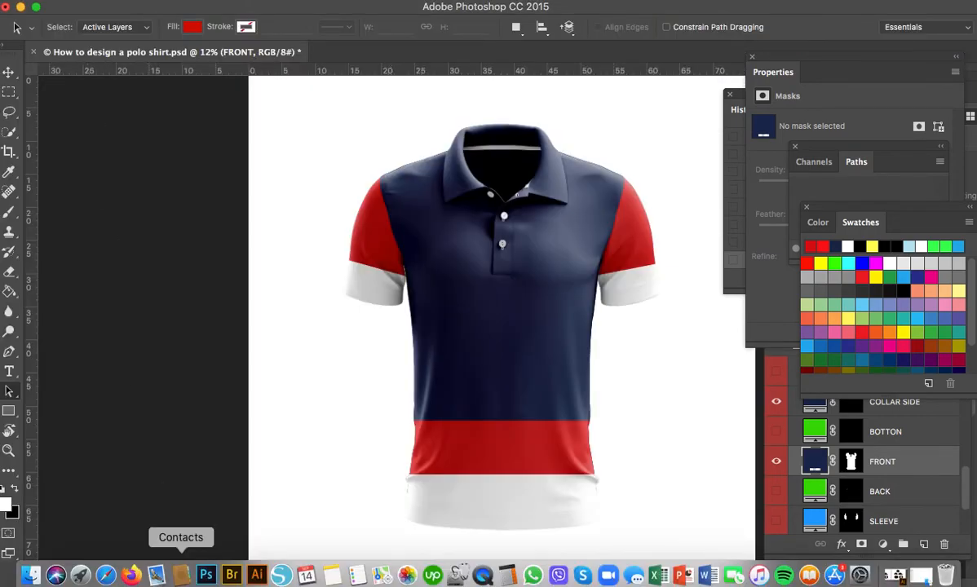
left_click(30, 576)
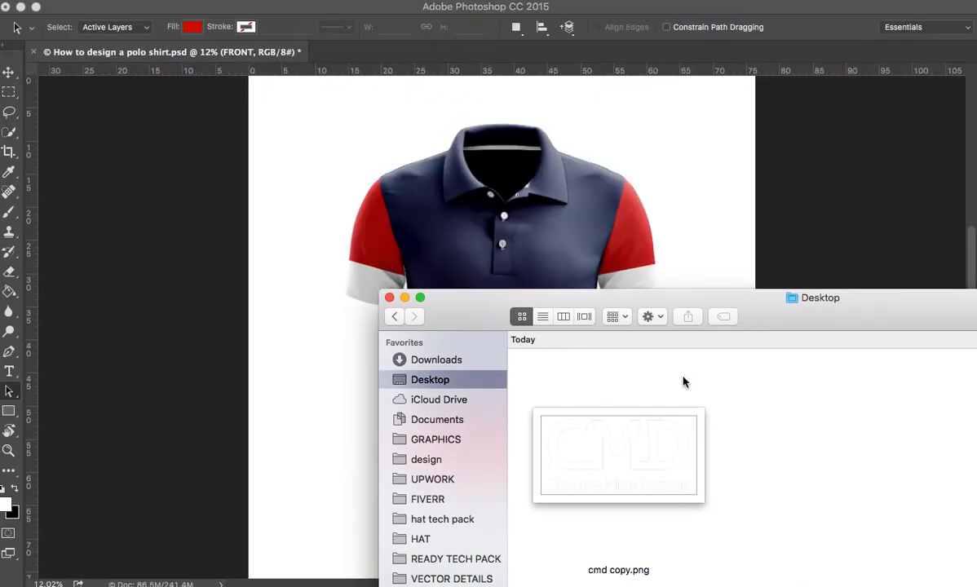
left_click(606, 414)
left_click_drag(606, 414, 559, 239)
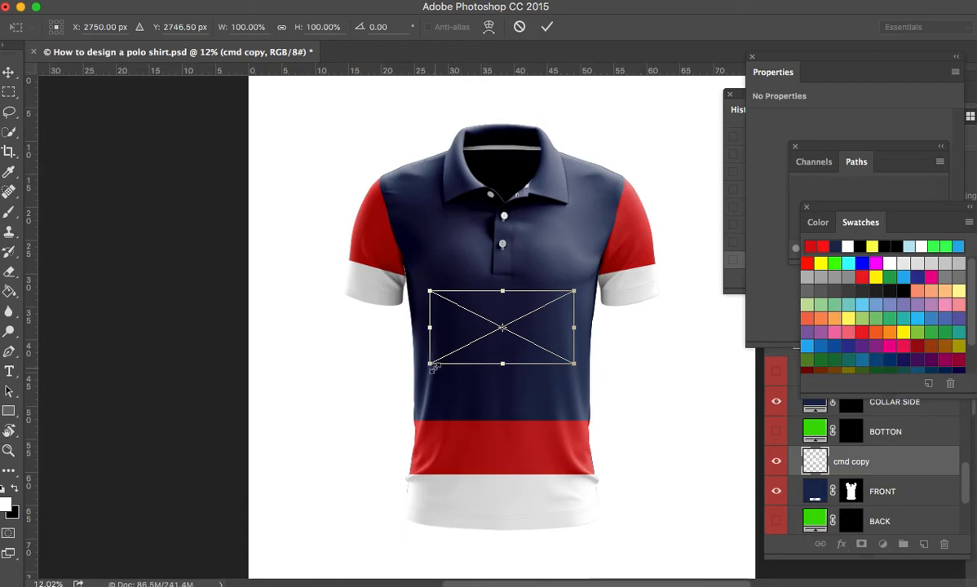
Scale the placed logo to about 8.6 by 4.3 in, position it on the chest right of the placket, and commit it.
left_click_drag(430, 363, 519, 342)
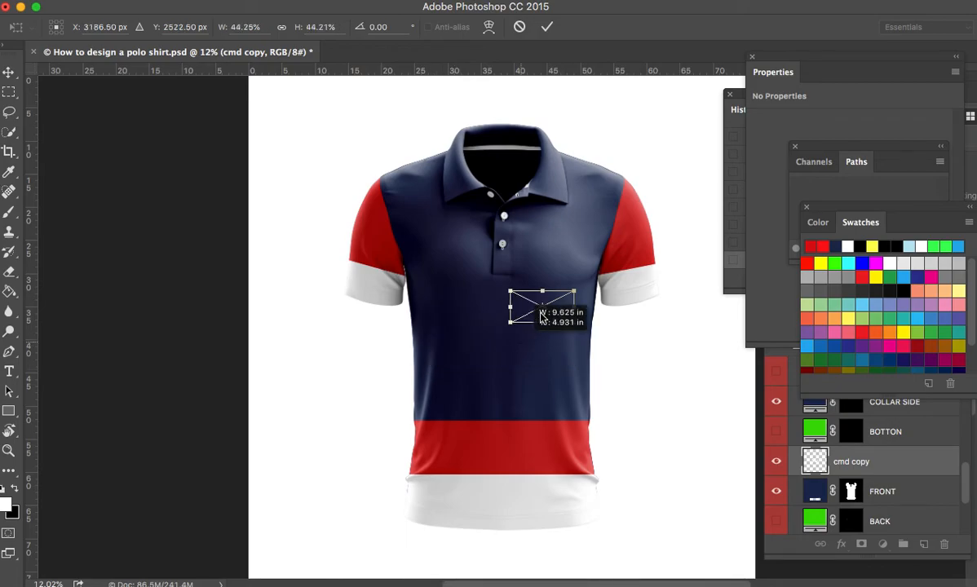
left_click_drag(560, 306, 575, 256)
key("Return")
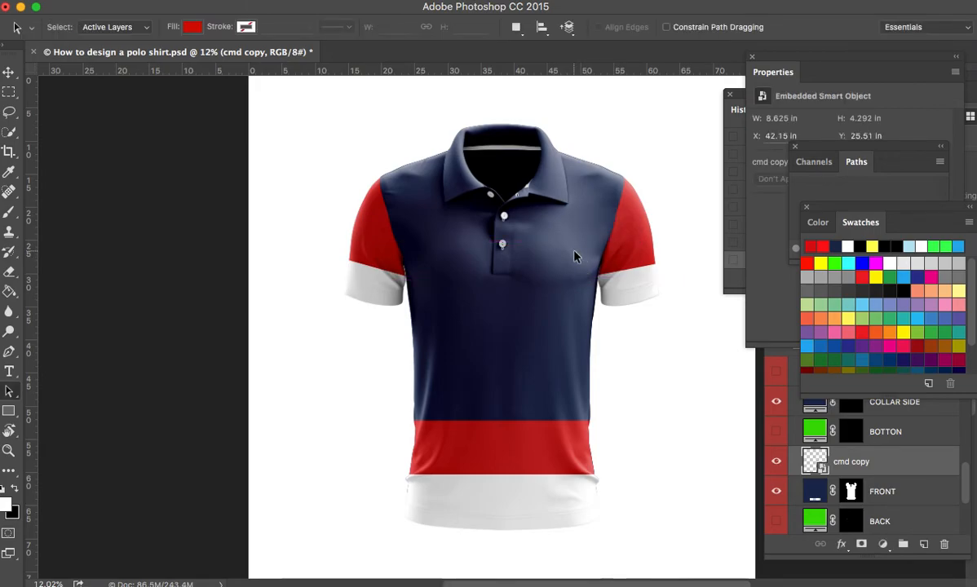
Move the cmd copy layer directly beneath T-SHIRT SHADOWS and shrink the chest logo to about 7.3 by 3.6 in.
left_click_drag(919, 466, 926, 421)
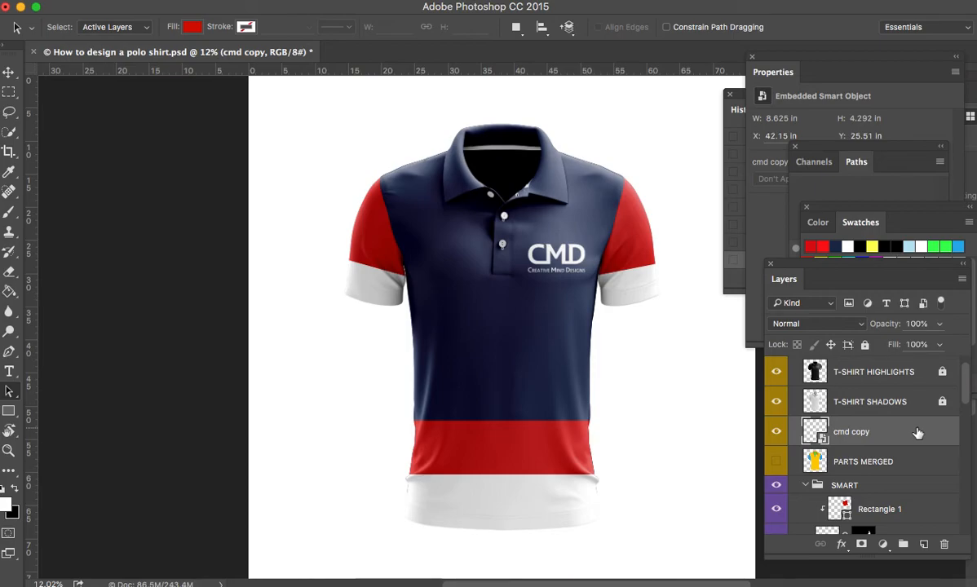
key("v")
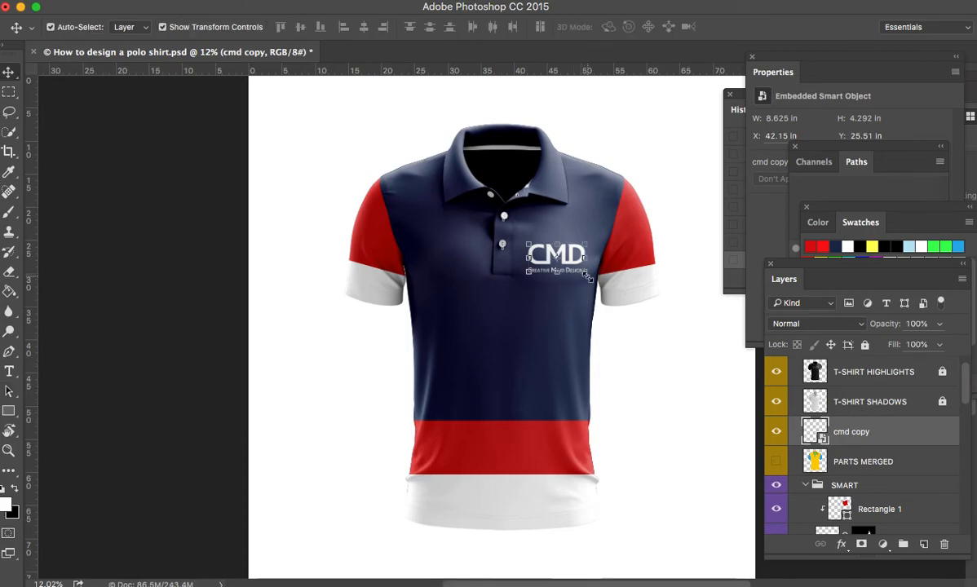
left_click_drag(587, 275, 577, 278)
key("Return")
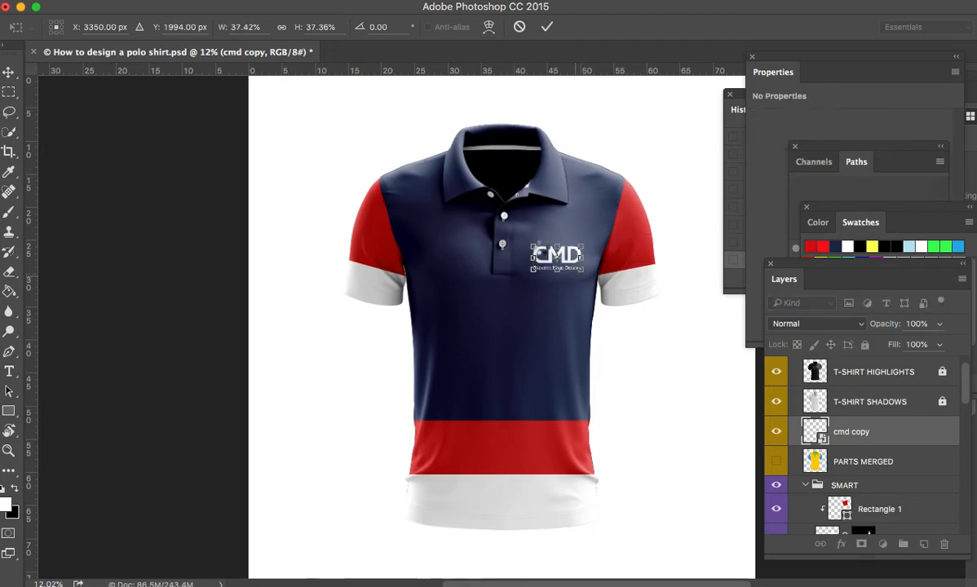
key("z")
left_click_drag(570, 245, 632, 305)
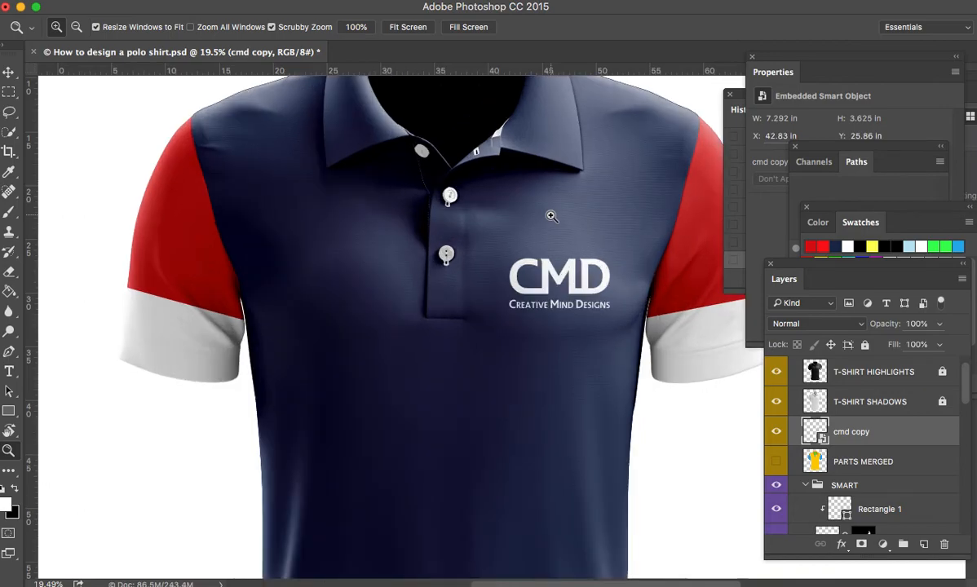
left_click(551, 217)
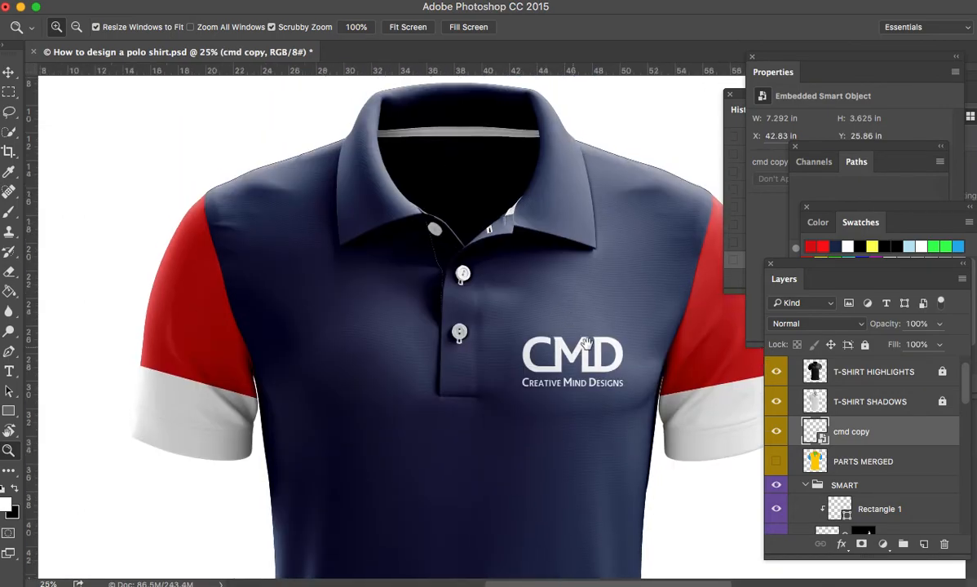
Shrink the chest logo to about 6.5 by 3.2 in and commit the transform.
key("v")
key("a")
key("v")
left_click_drag(625, 390, 617, 383)
key("Return")
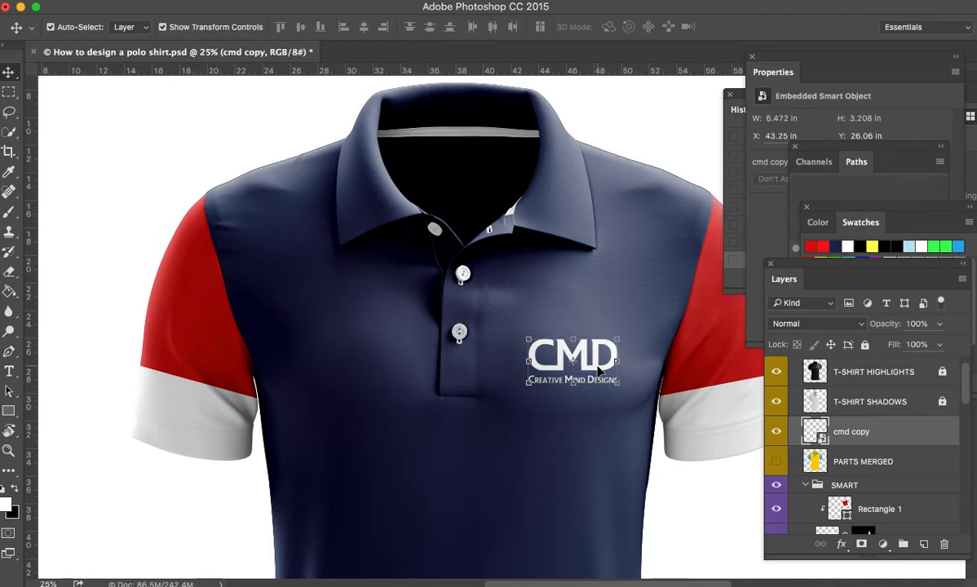
Duplicate the chest logo directly above the original and marquee-select the copy's Creative Mind Designs tagline, trying to delete it.
key("super")
left_click_drag(599, 371, 598, 269)
left_click(9, 92)
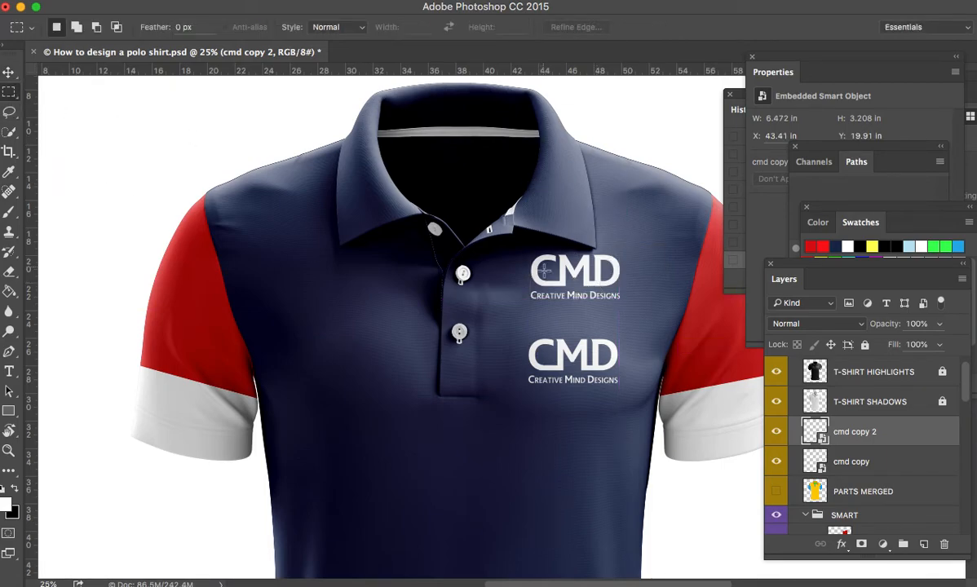
left_click_drag(522, 289, 633, 310)
key("BackSpace")
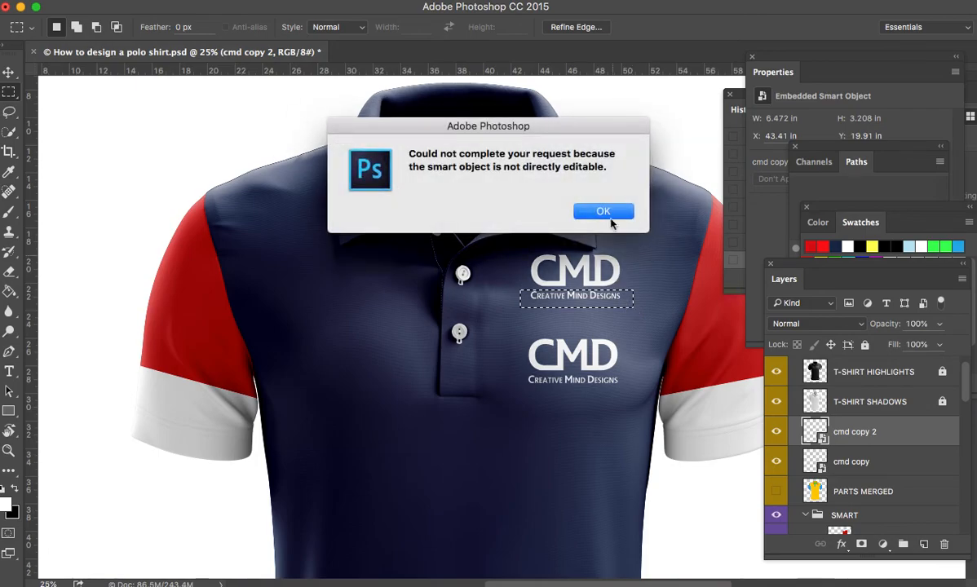
left_click(579, 213)
Rasterize the cmd copy 2 layer, delete the selected tagline and clear the selection.
right_click(905, 432)
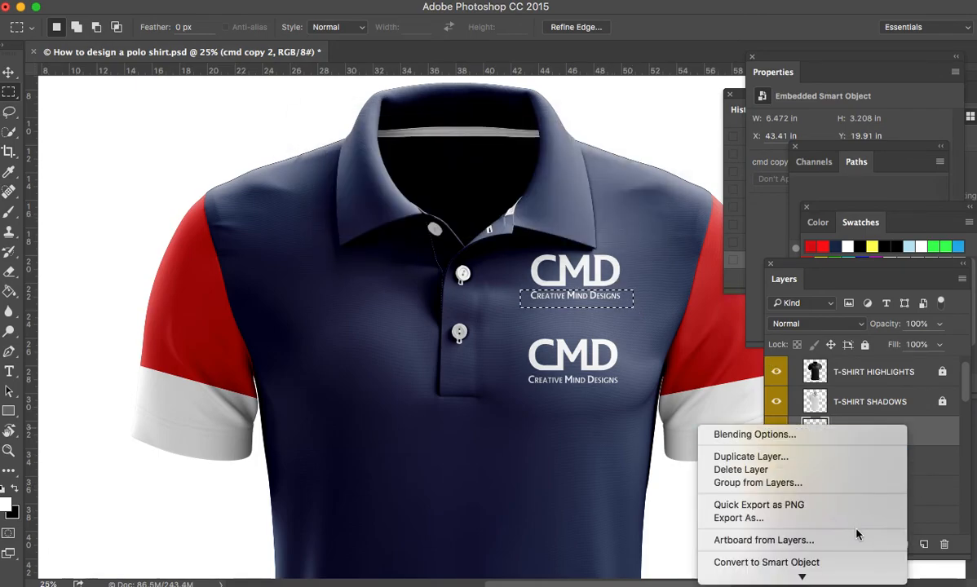
scroll(855, 528, "down", 5)
left_click(840, 507)
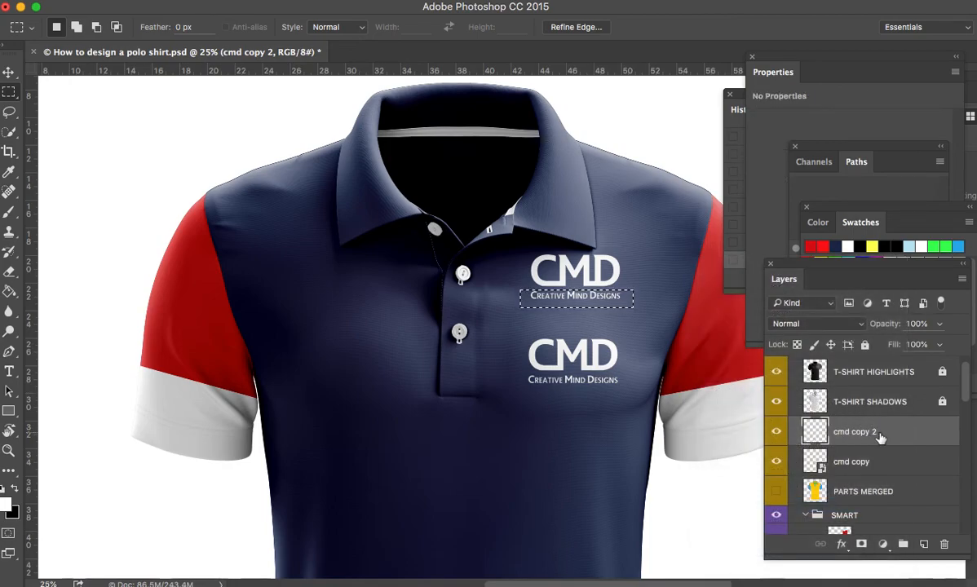
key("Delete")
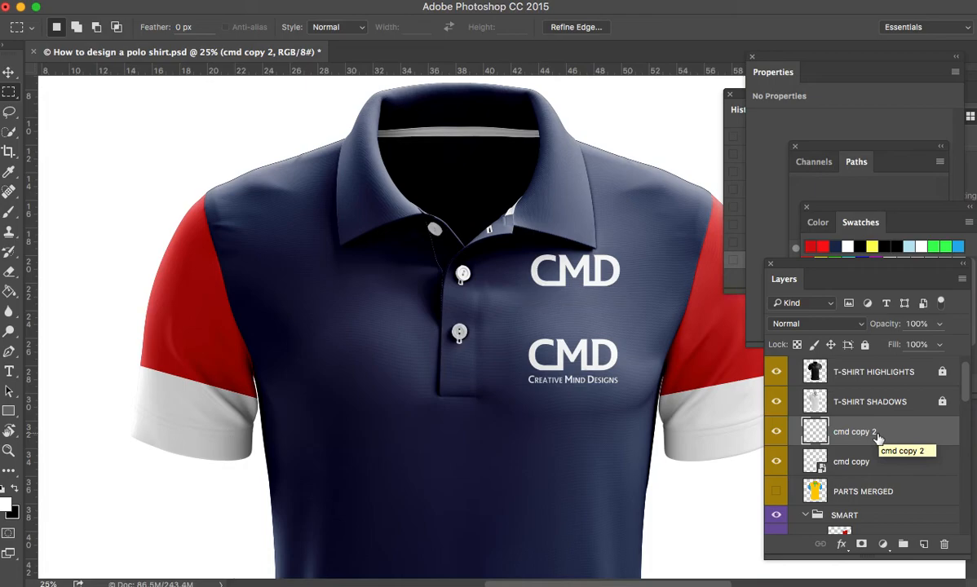
key("ctrl+d")
Move the CMD lettering up to the collar flap above the chest logo and scale it to about 87%.
key("v")
left_click_drag(599, 287, 600, 234)
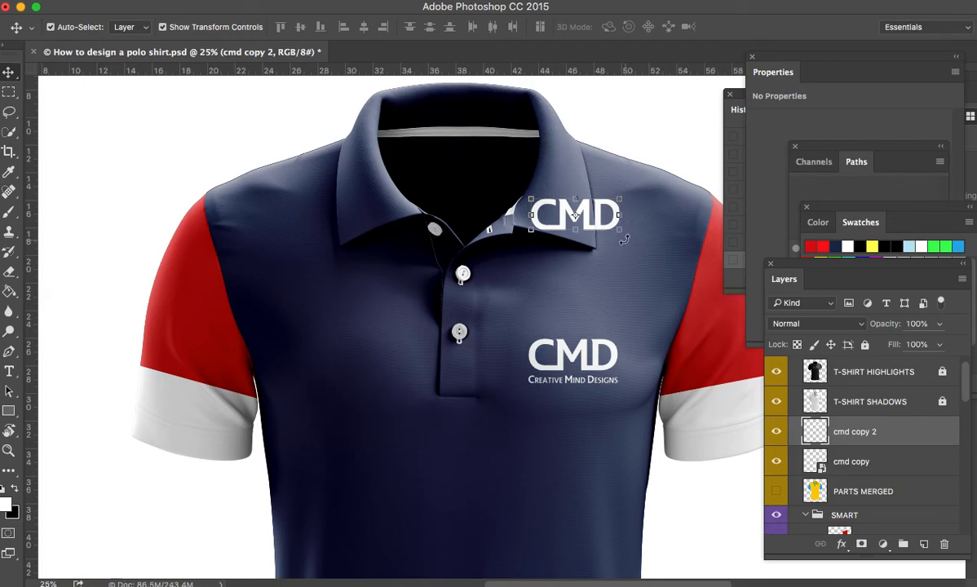
key("super+t")
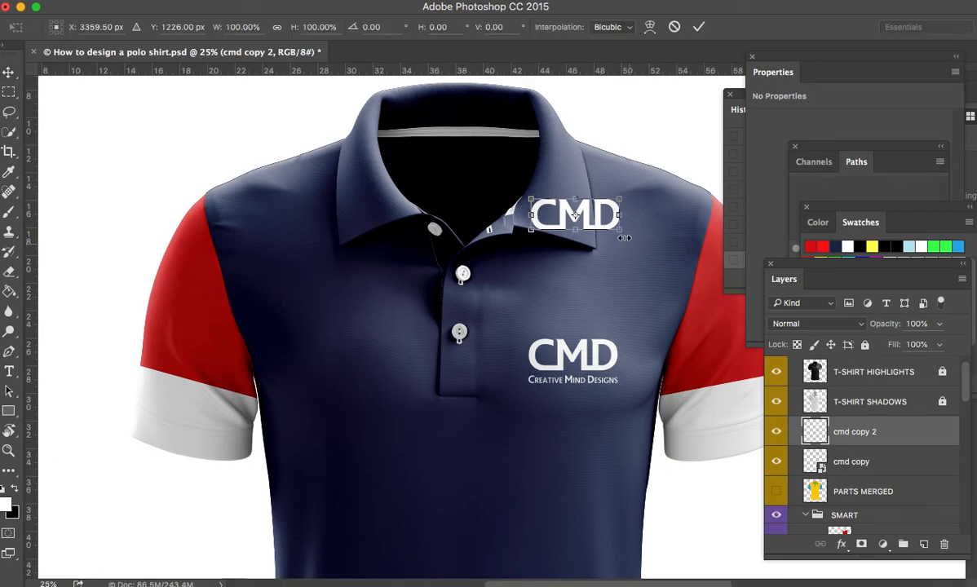
left_click_drag(624, 237, 611, 228)
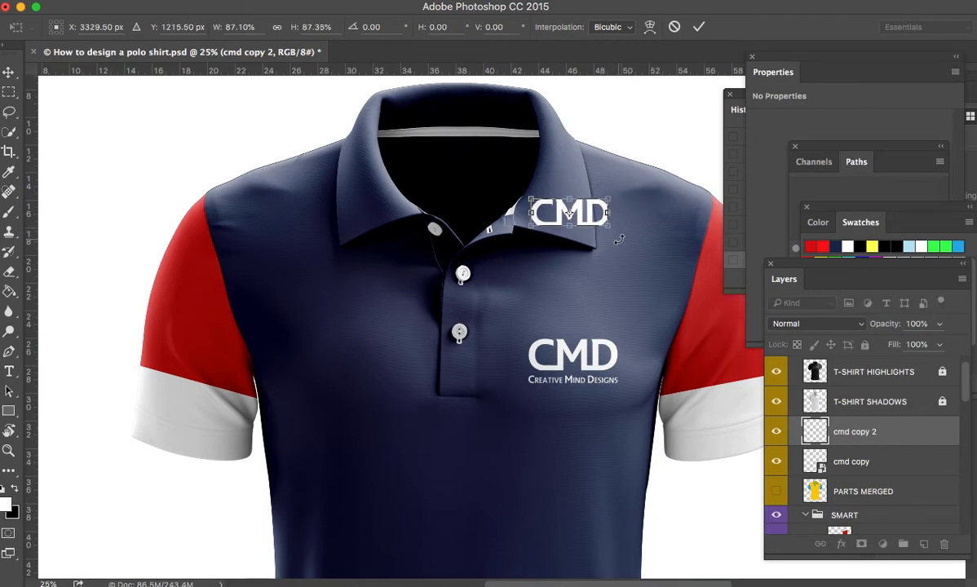
Rotate the CMD lettering about 90°, centre it vertically on that collar flap and commit the transform.
left_click_drag(587, 275, 523, 290)
left_click_drag(575, 237, 559, 212)
key("Right")
key("Right")
key("Right")
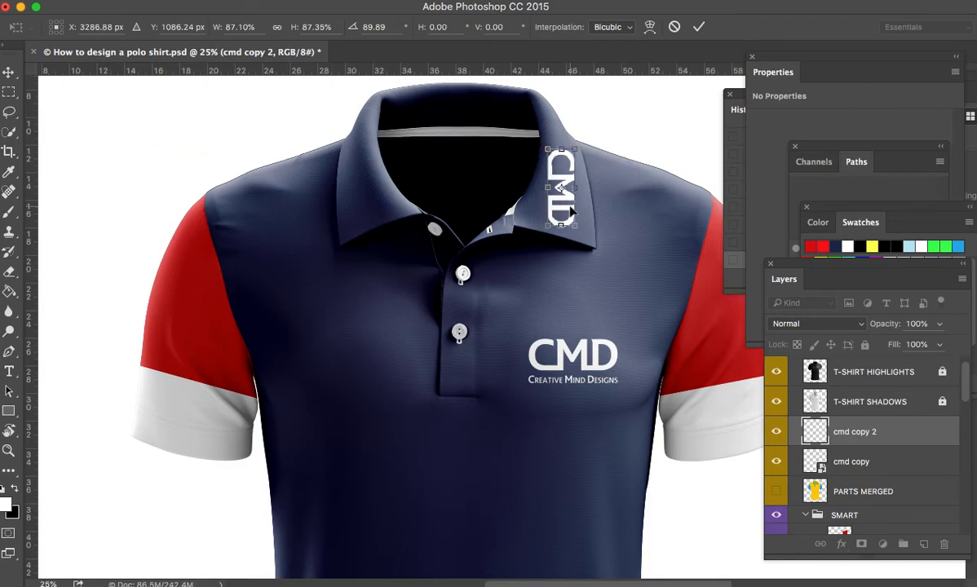
key("Right")
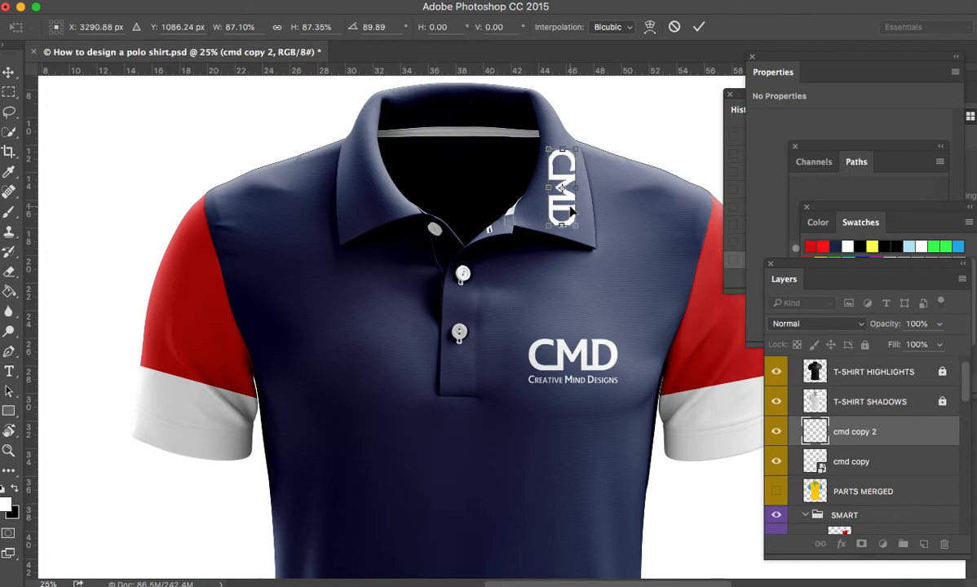
key("Return")
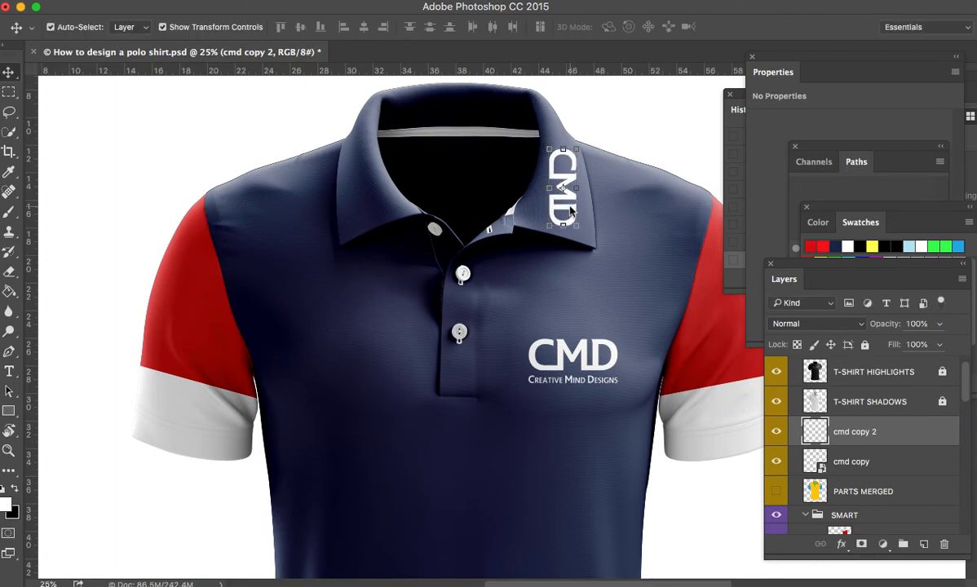
Duplicate the collar lettering onto the opposite flap, rotate the copy about 175.5° to follow the collar edge, and commit it.
key("super+j")
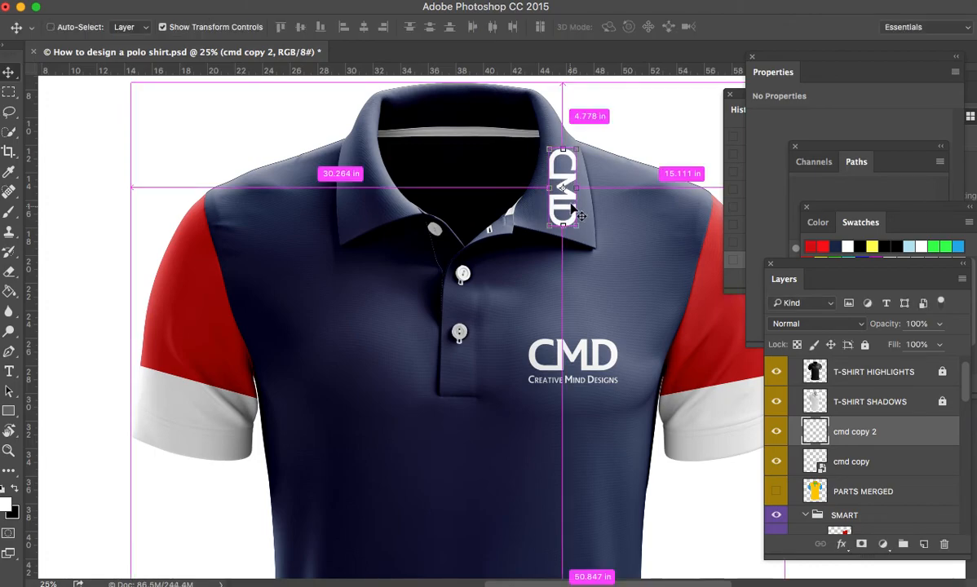
left_click_drag(571, 210, 380, 227)
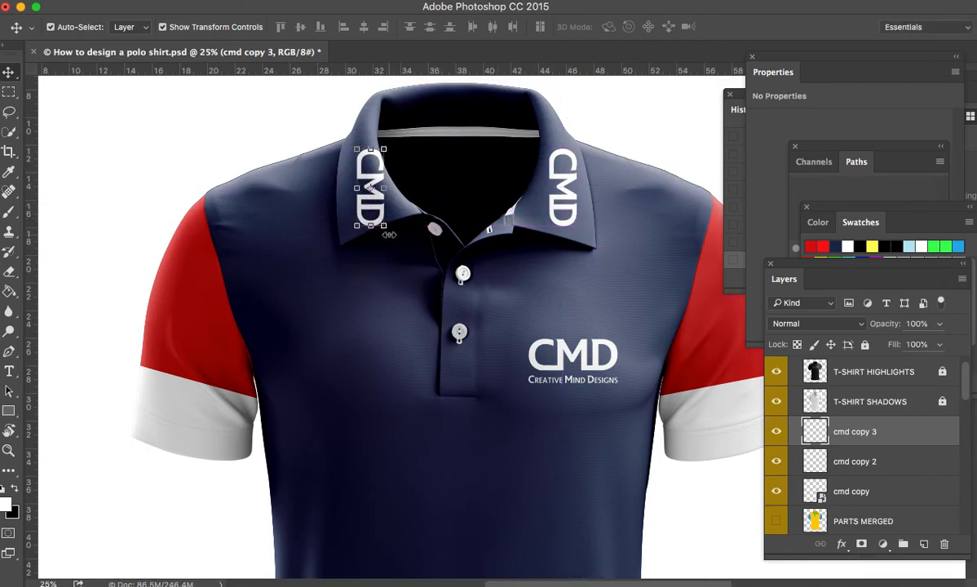
left_click_drag(395, 161, 359, 168)
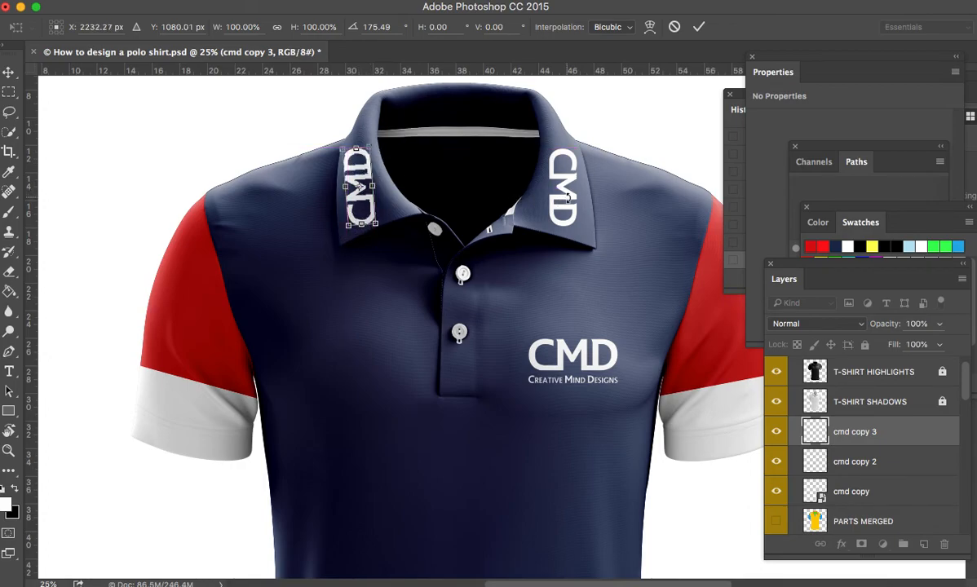
key("Return")
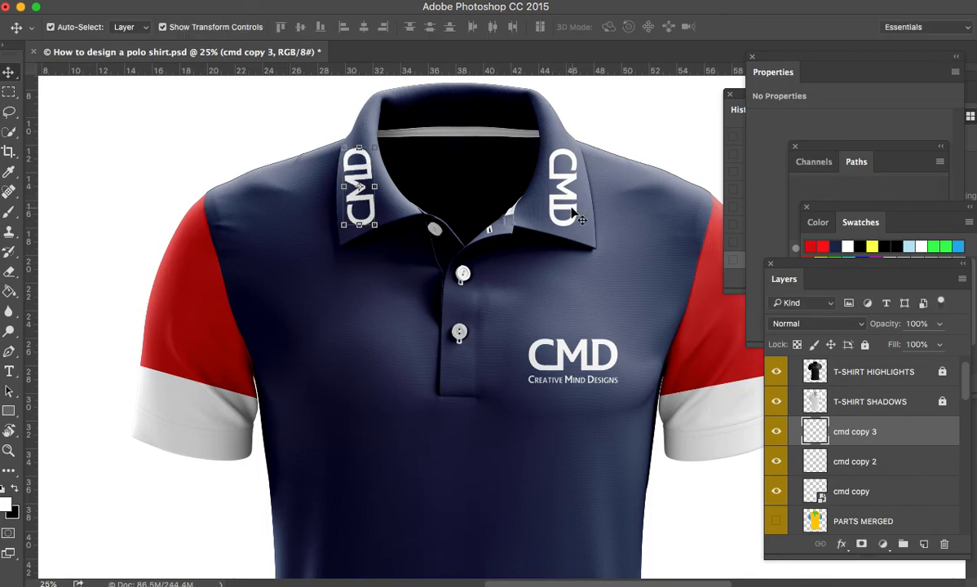
left_click(572, 199)
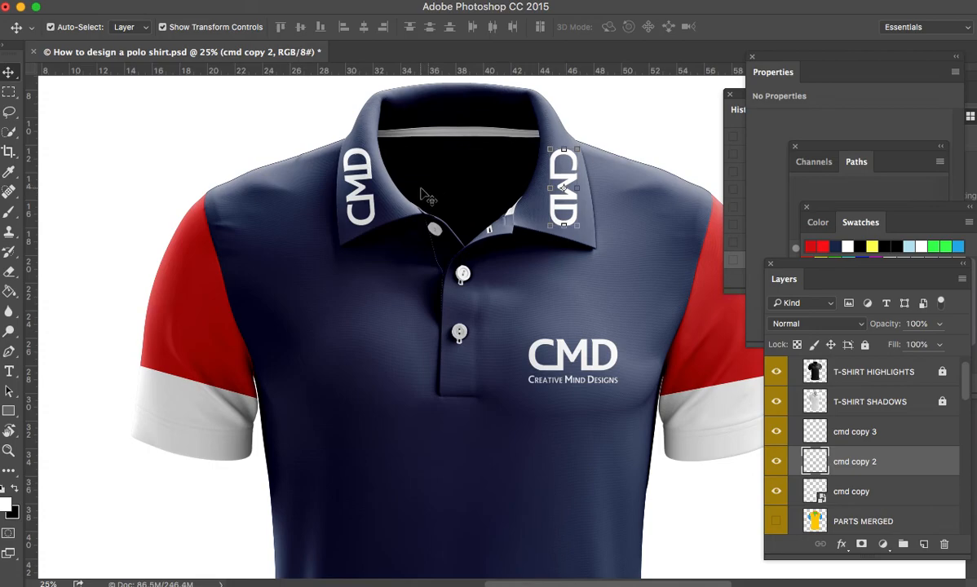
left_click(673, 140)
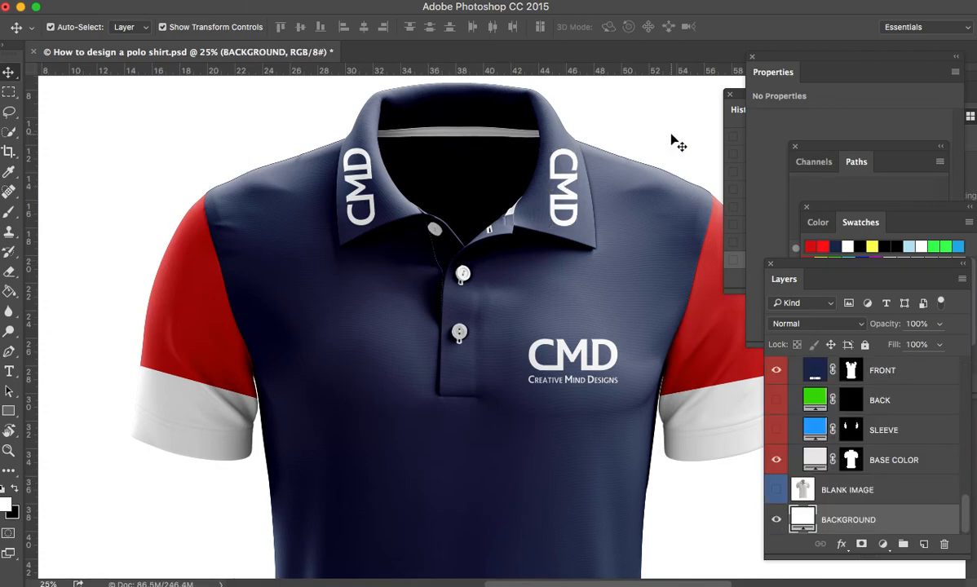
Examine the finished polo shirt as a whole and up close, checking the collar lettering, chest logo, sleeves and hem.
key("a")
scroll(673, 174, "down", 2)
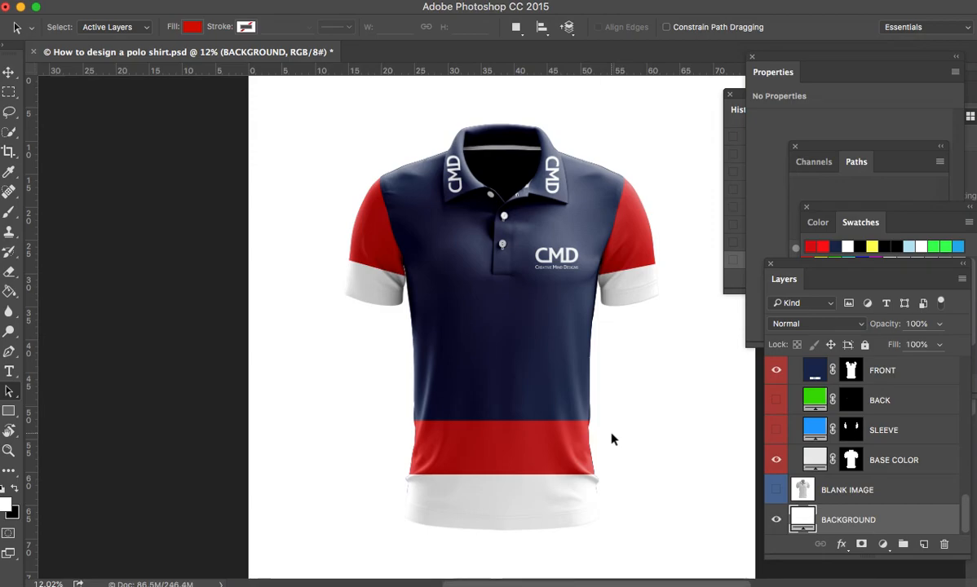
key("z")
left_click(611, 338)
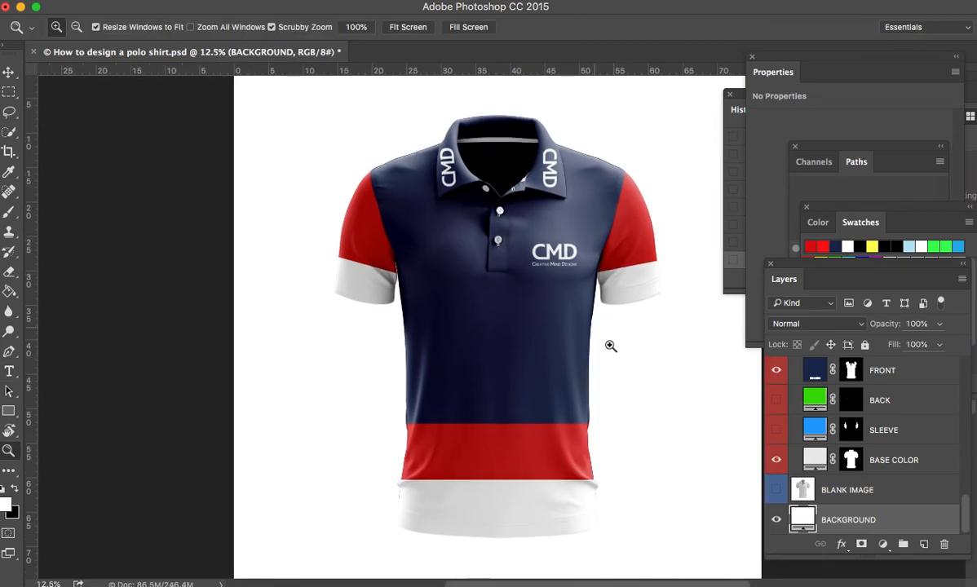
left_click(611, 399)
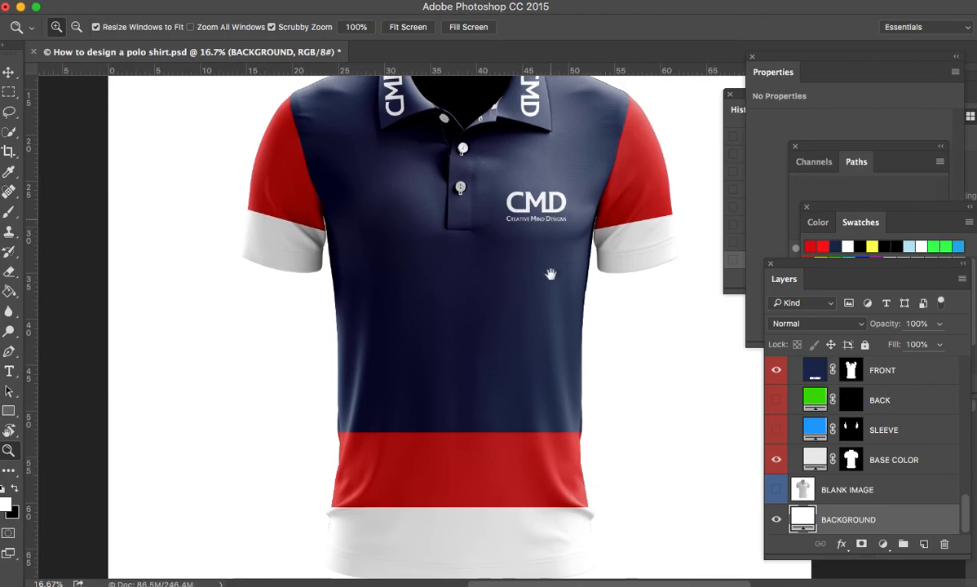
left_click_drag(551, 269, 553, 298)
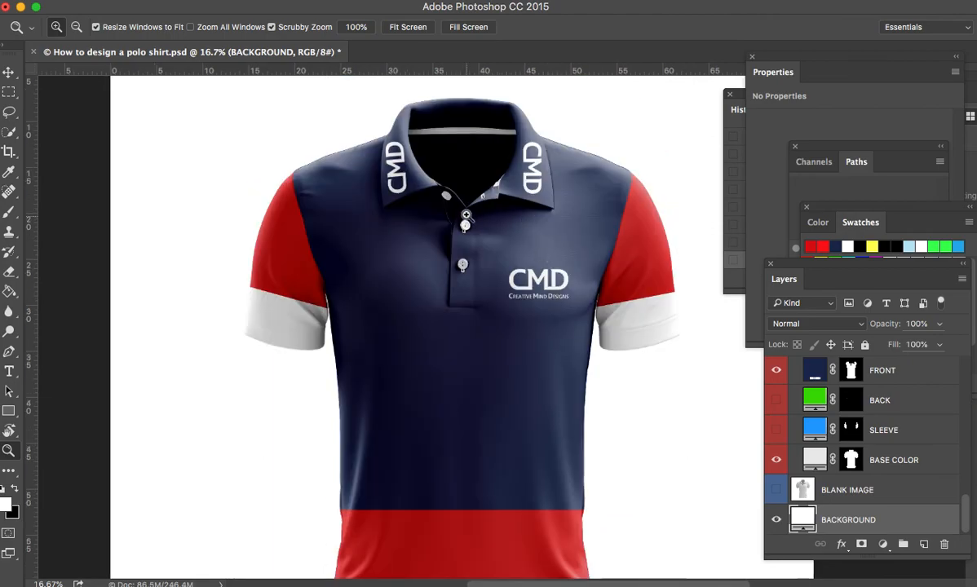
left_click(466, 215)
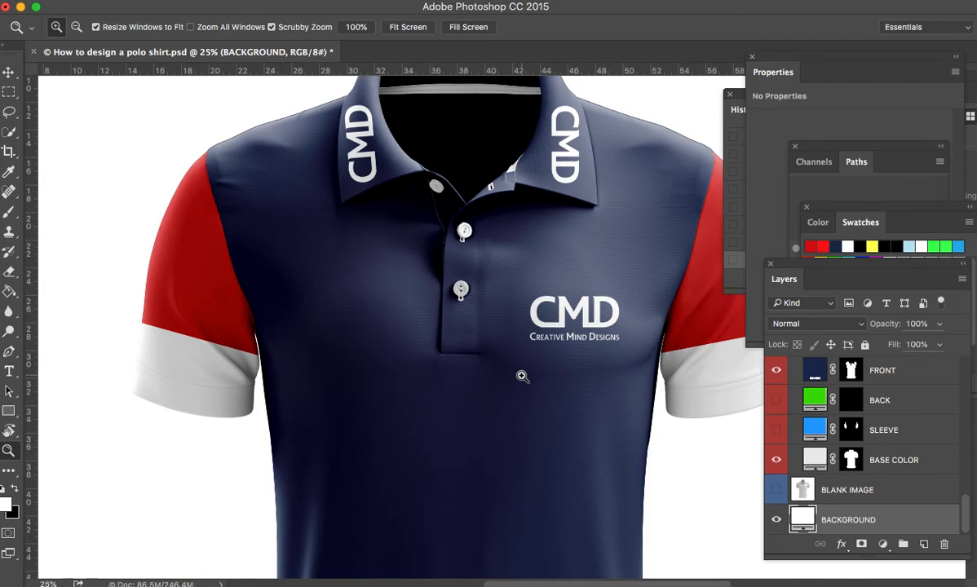
left_click(522, 376, "alt")
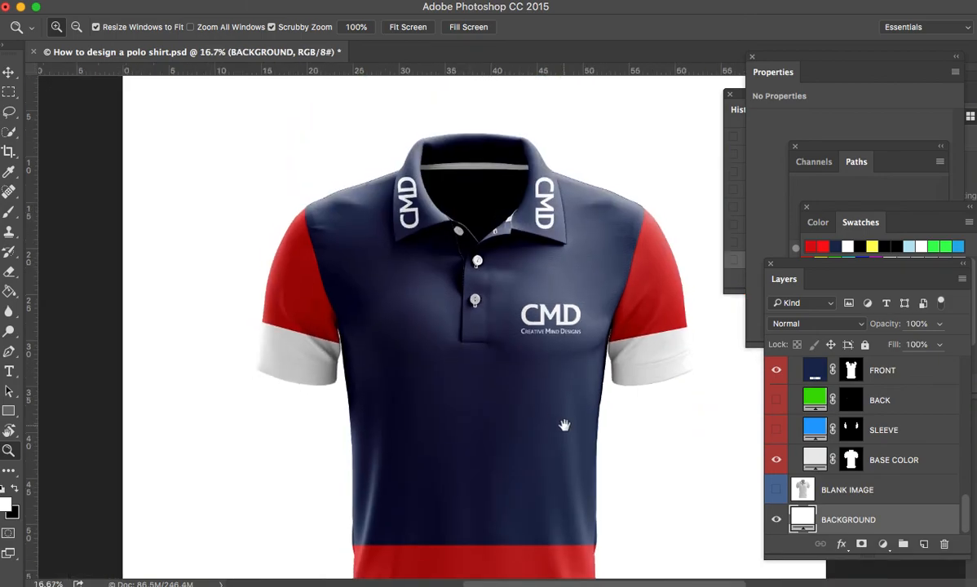
left_click_drag(546, 346, 545, 339)
scroll(545, 339, "down", 5)
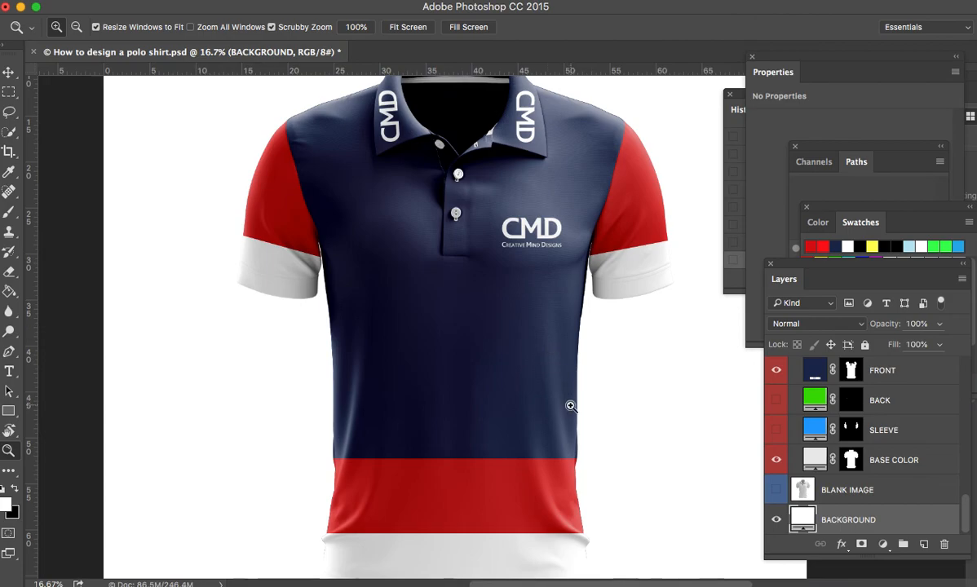
scroll(533, 363, "down", 3)
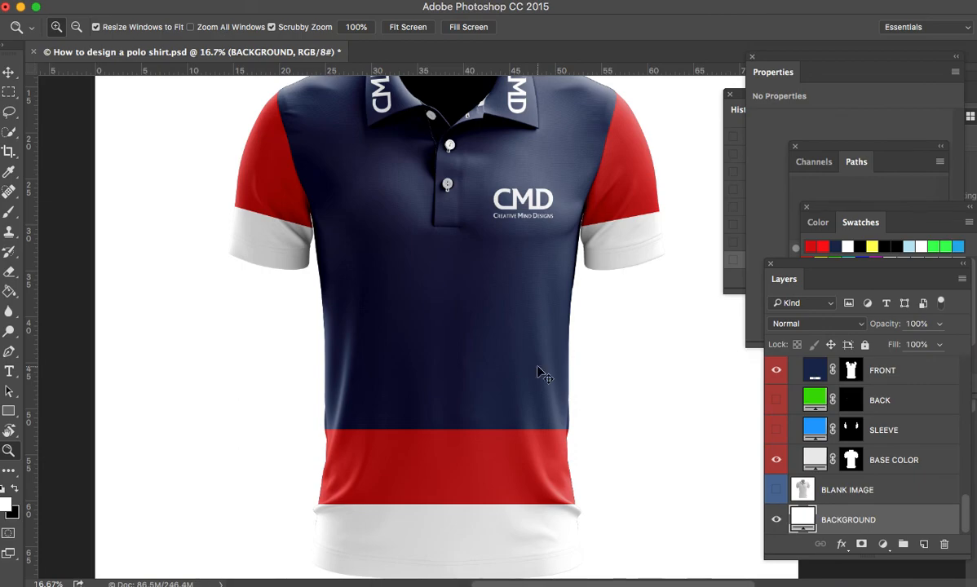
left_click(538, 367, "alt")
left_click(538, 368, "alt")
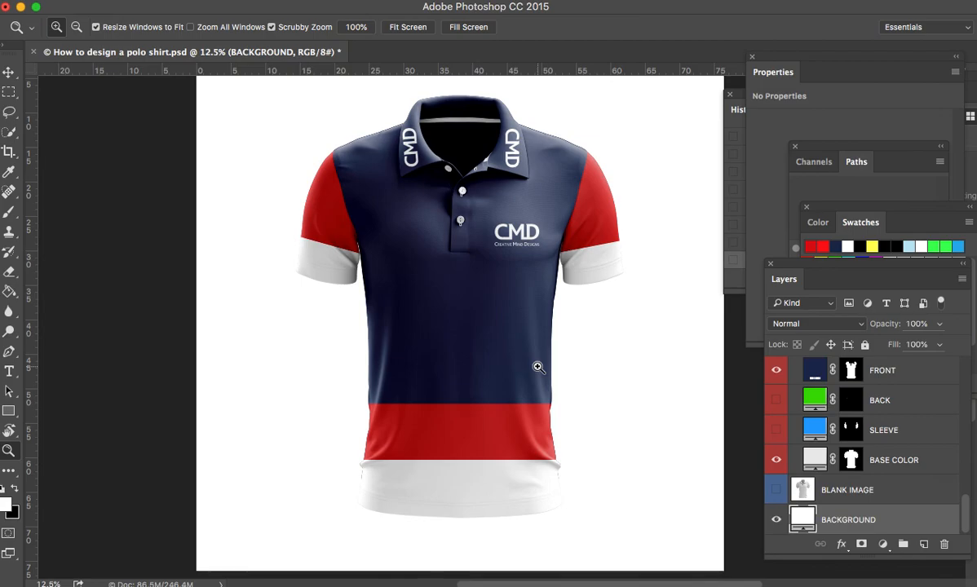
left_click(522, 339)
left_click_drag(517, 242, 522, 291)
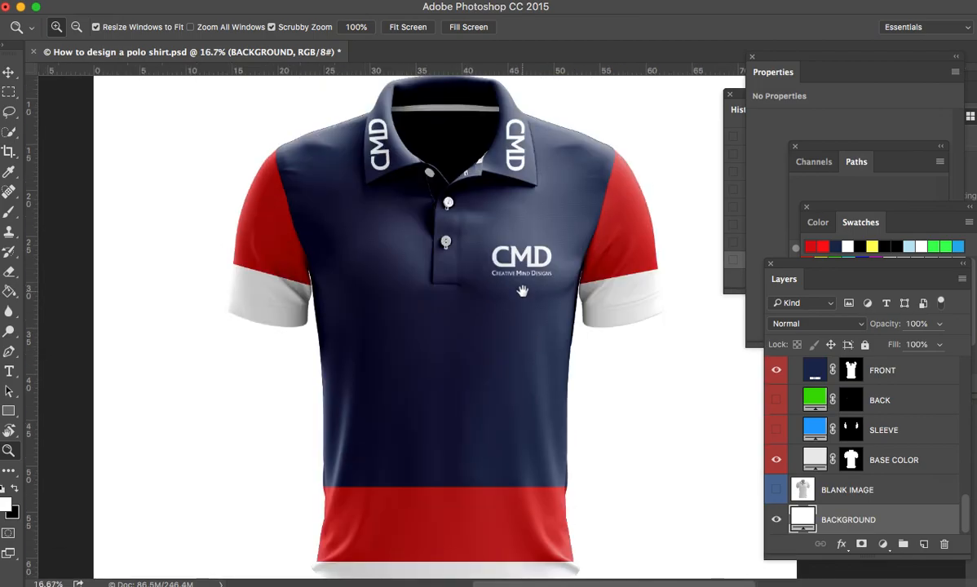
left_click(524, 292, "alt")
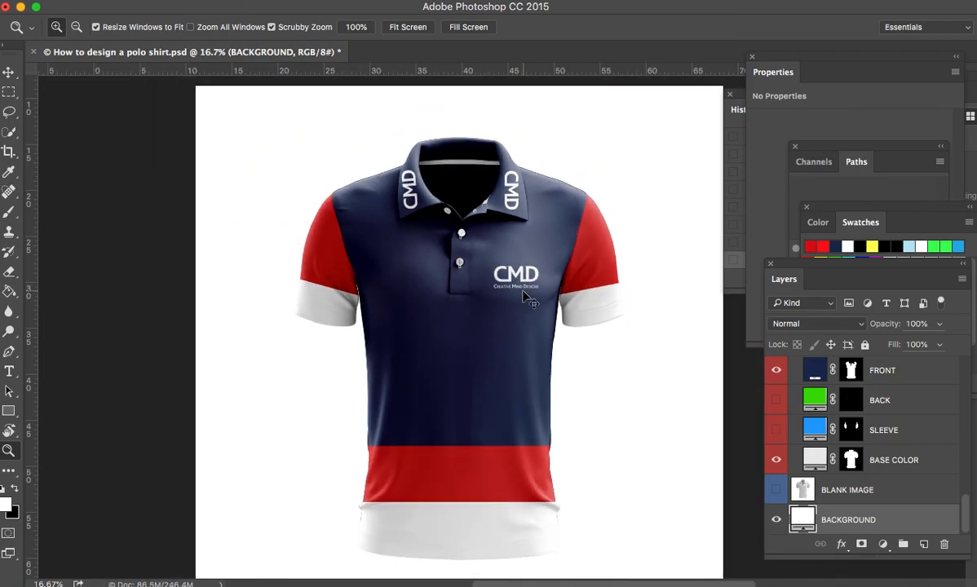